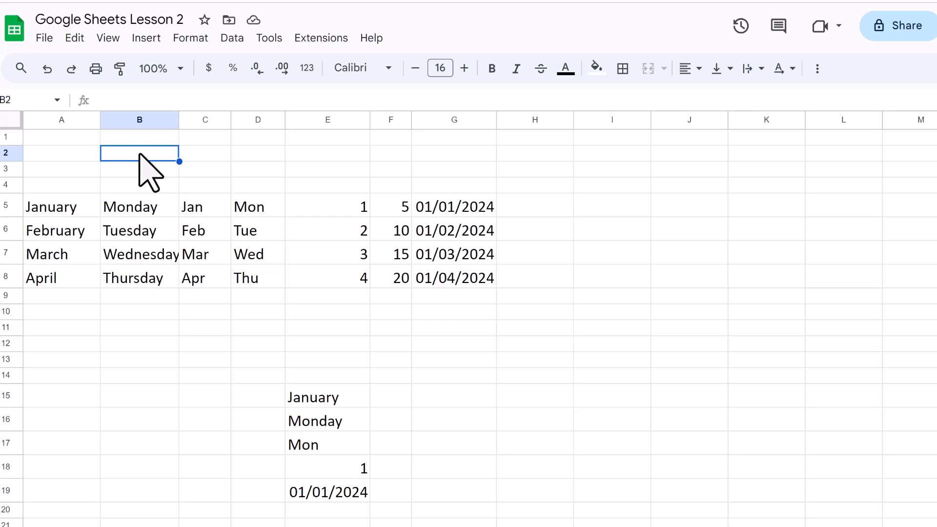
pyautogui.click(265, 43)
pyautogui.moveTo(334, 133)
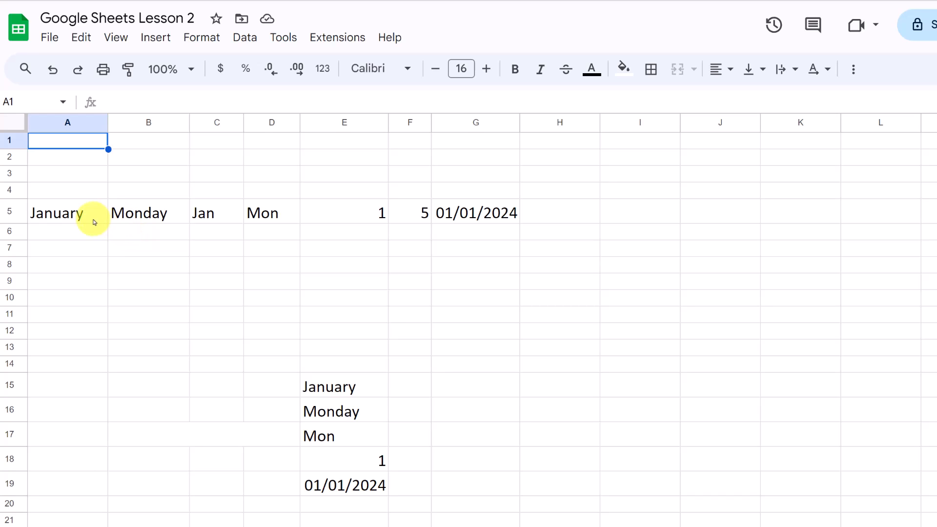
# Autofill the month January in A5 down to A15 and the weekday Monday in B5 down to B13.
pyautogui.click(93, 216)
pyautogui.moveTo(105, 222); pyautogui.dragTo(104, 393)
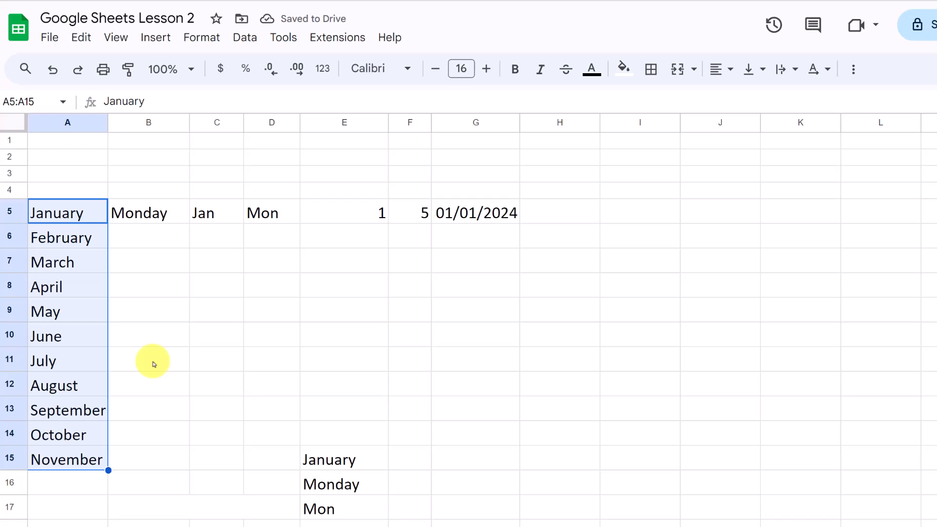
pyautogui.click(189, 310)
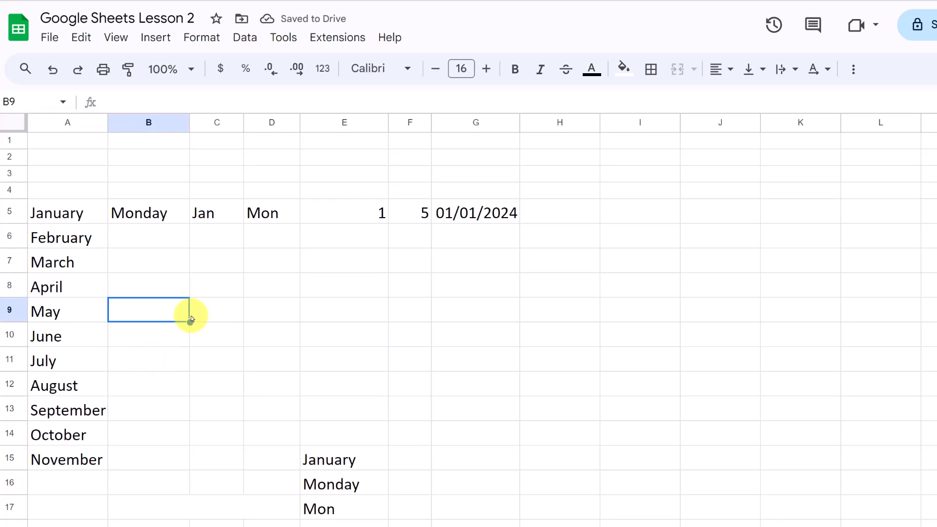
pyautogui.click(154, 219)
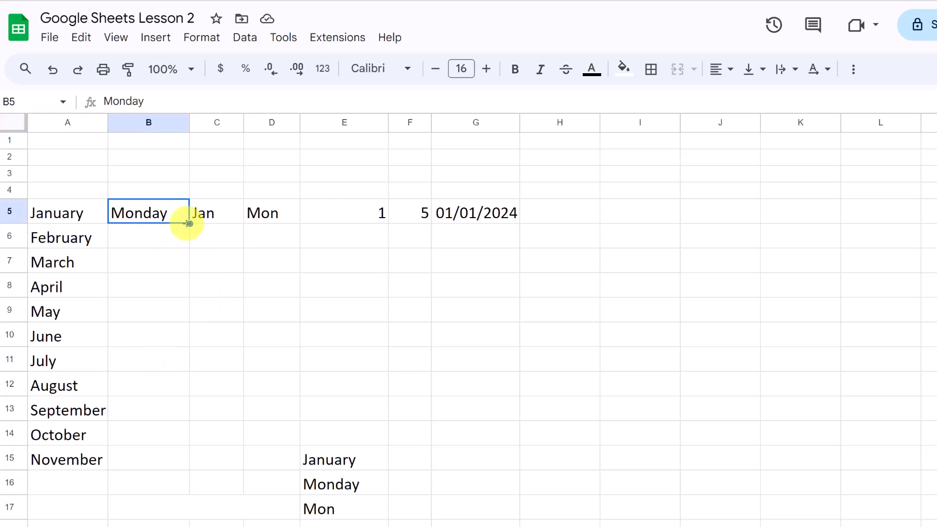
pyautogui.moveTo(188, 223); pyautogui.dragTo(174, 408)
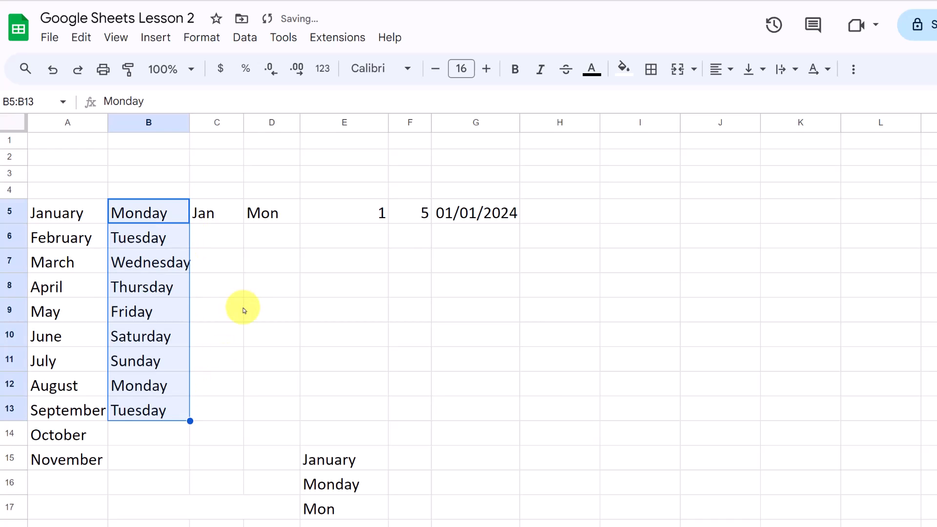
# Autofill the abbreviated month Jan in C5 down to C12 and the abbreviated weekday Mon in D5 down to D11.
pyautogui.click(222, 222)
pyautogui.moveTo(243, 223); pyautogui.dragTo(226, 380)
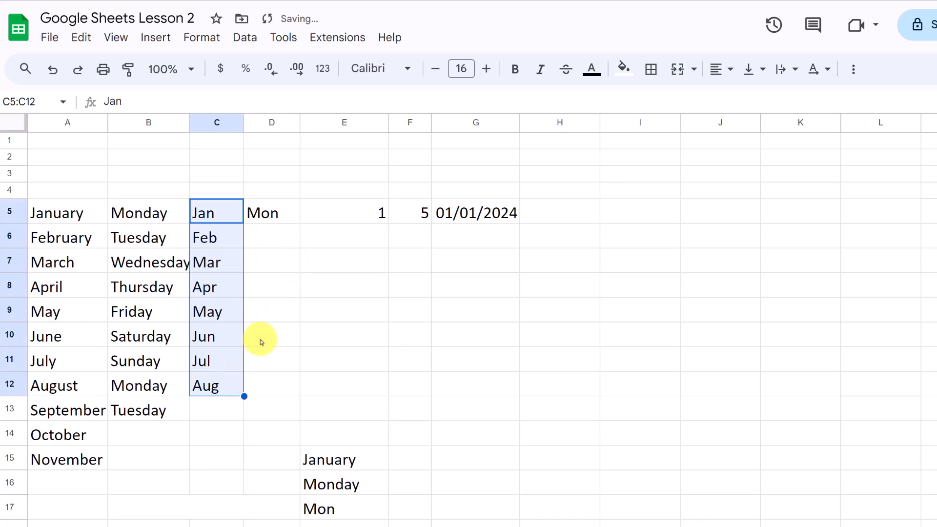
pyautogui.click(288, 217)
pyautogui.moveTo(300, 224); pyautogui.dragTo(299, 371)
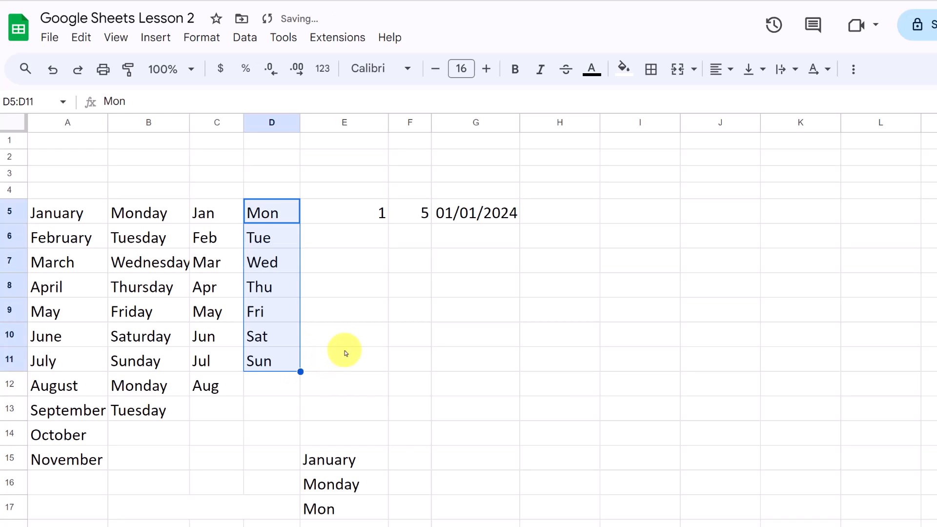
pyautogui.click(343, 350)
# Try to autofill the single number 1 from E5 down to E11, and undo the fill.
pyautogui.click(383, 217)
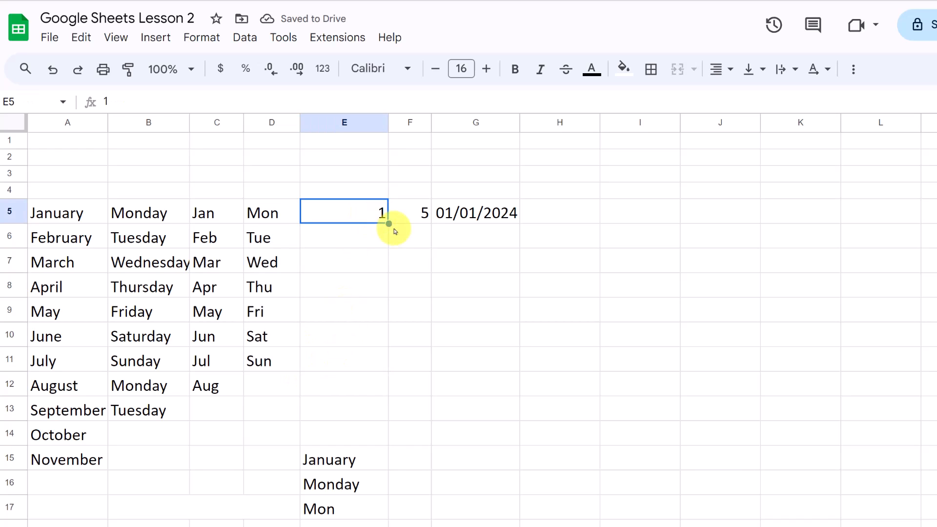
pyautogui.moveTo(388, 224); pyautogui.dragTo(383, 363)
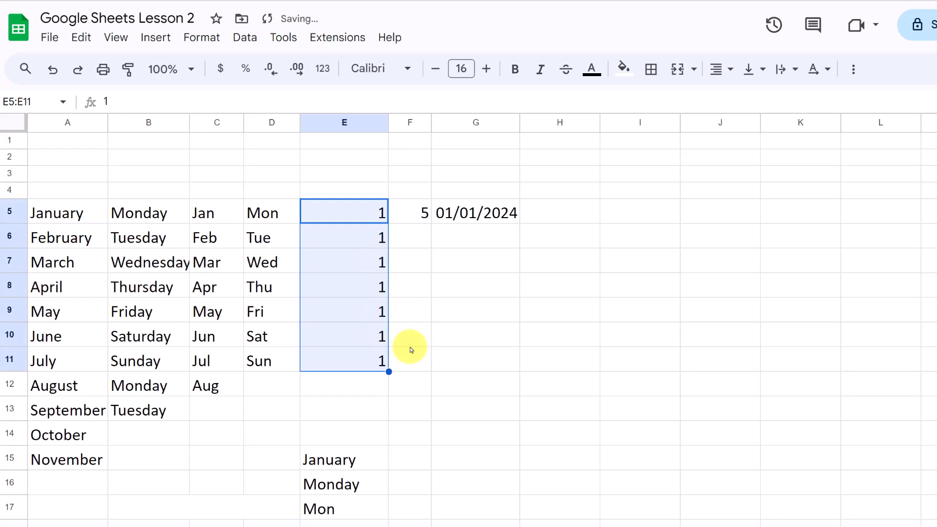
pyautogui.click(478, 316)
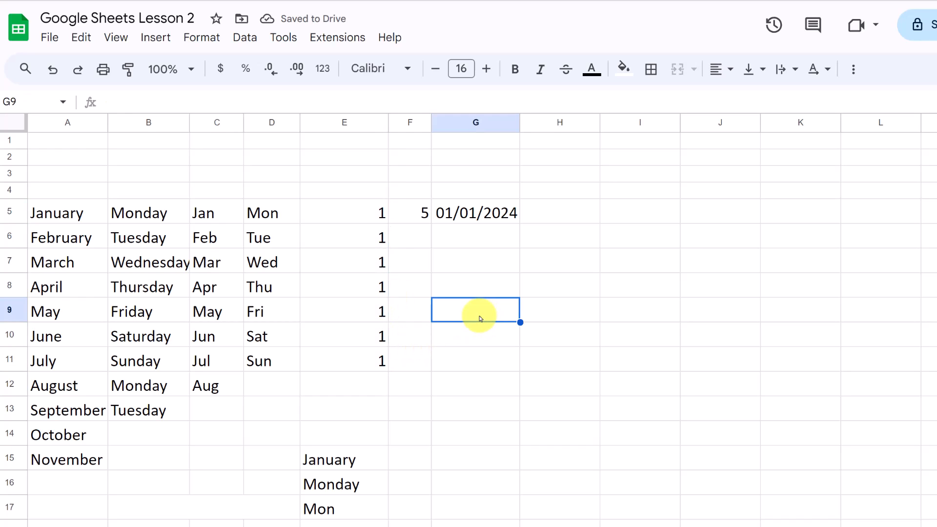
pyautogui.click(358, 241)
pyautogui.hotkey('ctrl', 'z')
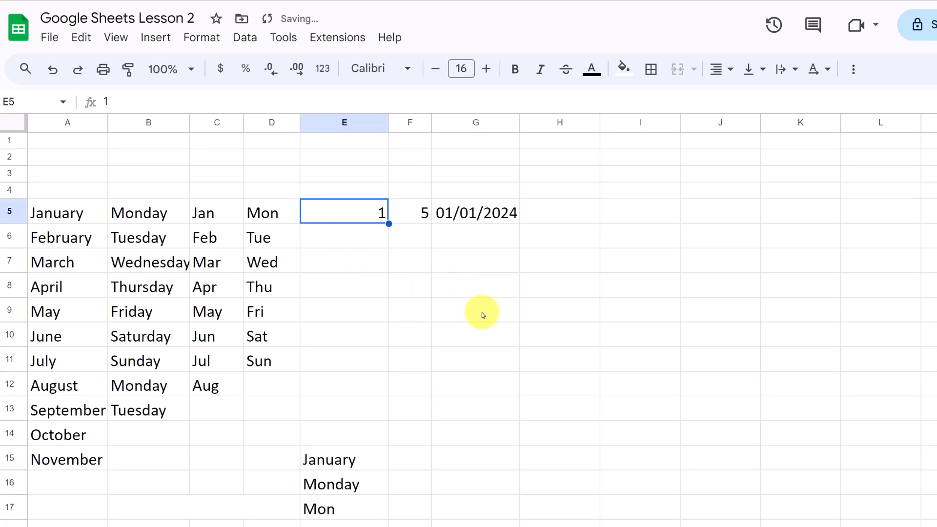
# Enter 2 in E6 and autofill the number series from E5:E6 down to E13.
pyautogui.click(370, 246)
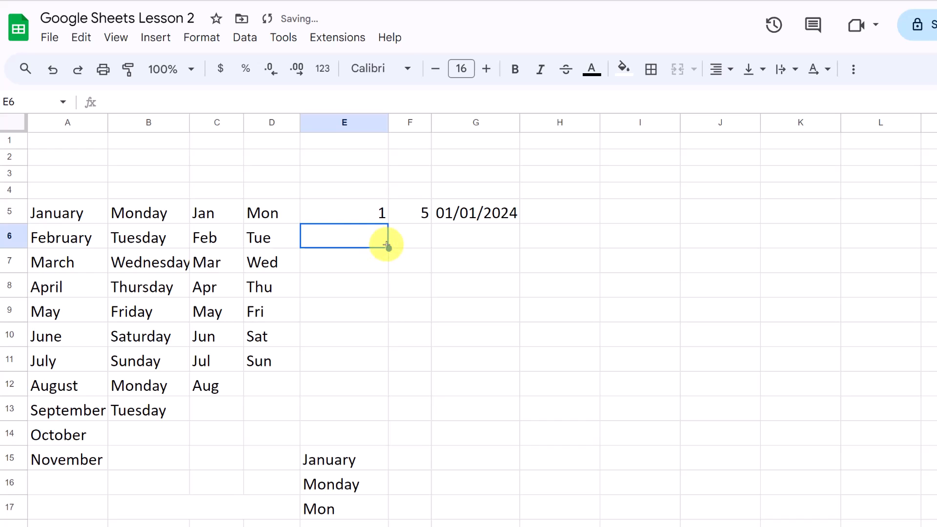
pyautogui.write('2')
pyautogui.click(436, 244)
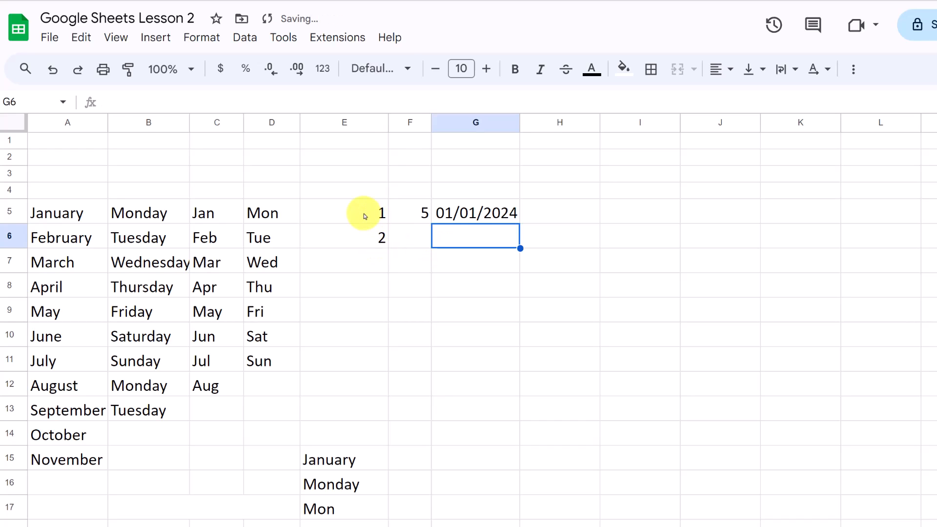
pyautogui.moveTo(364, 215); pyautogui.dragTo(383, 416)
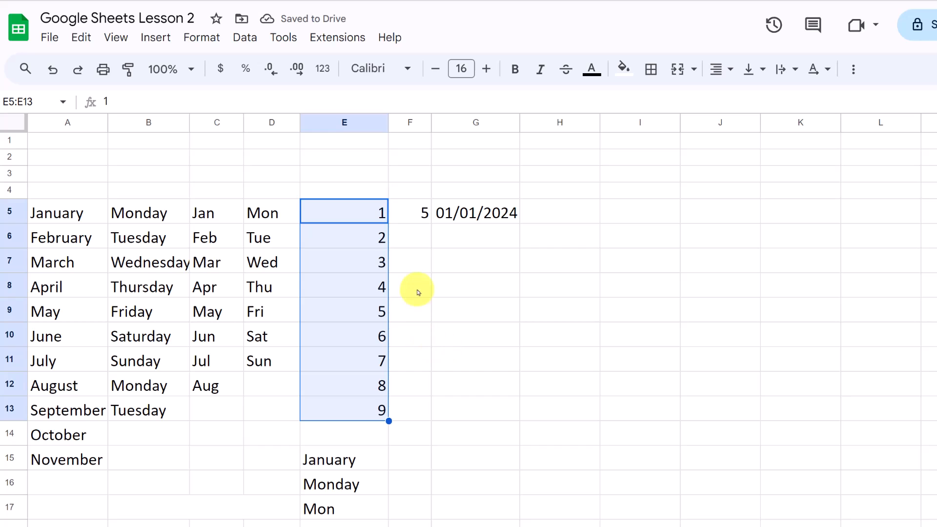
# Enter 10 in F6 and autofill the multiples-of-five series from F5:F6 down to F13.
pyautogui.click(419, 244)
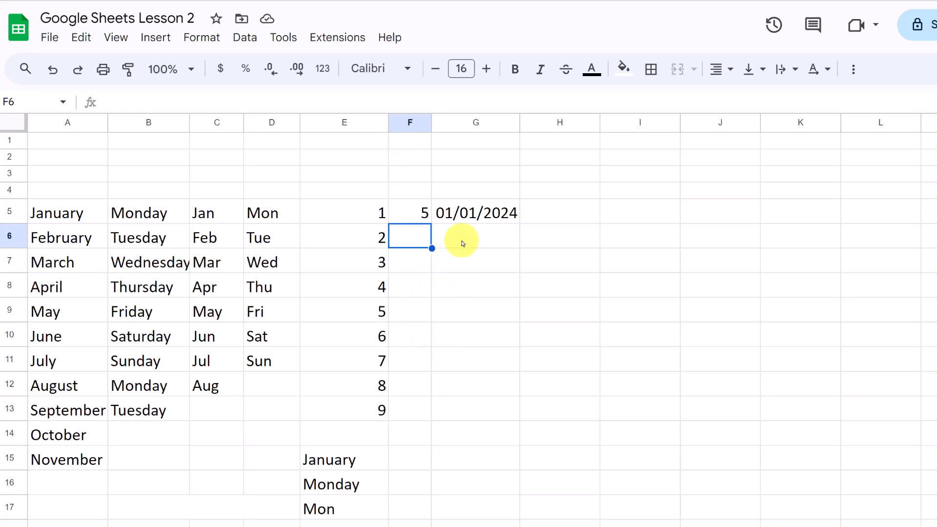
pyautogui.write('10')
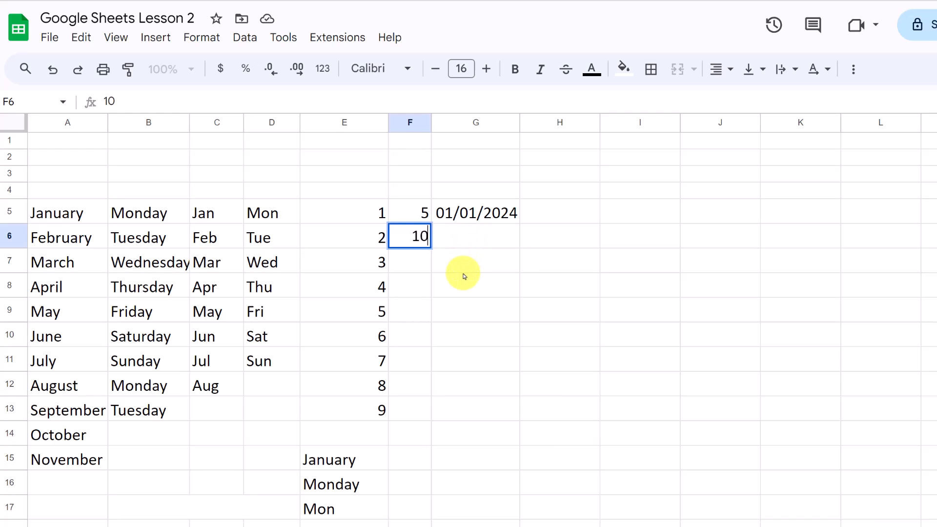
pyautogui.click(461, 266)
pyautogui.moveTo(423, 211); pyautogui.dragTo(441, 413)
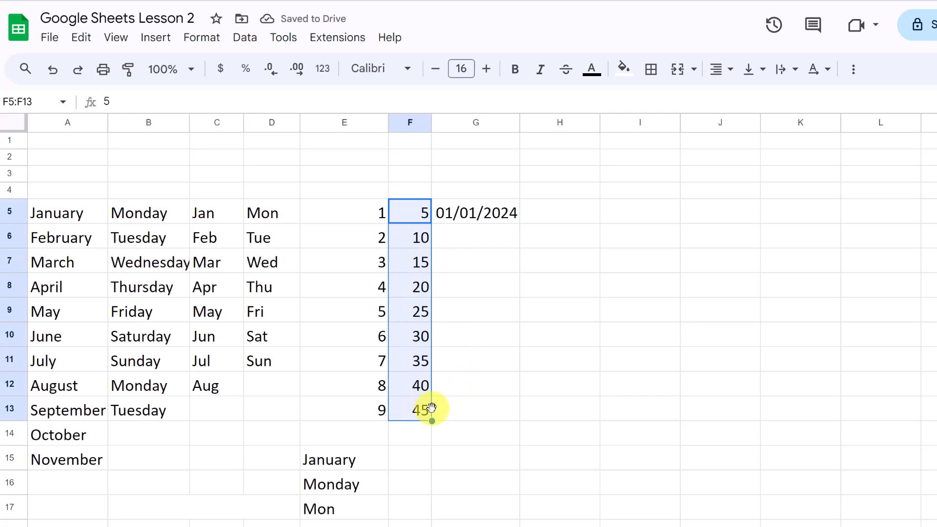
# Autofill the date 01/01/2024 in G5 down to G13.
pyautogui.click(474, 214)
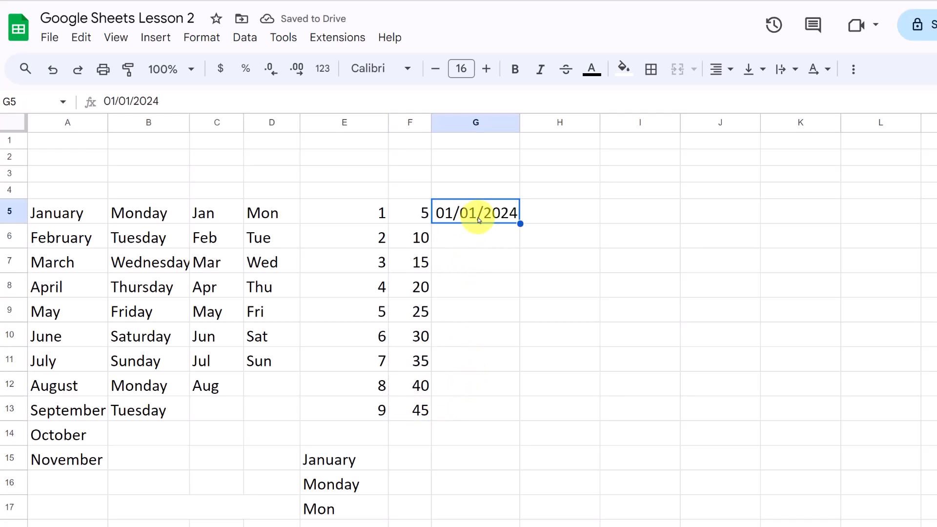
pyautogui.moveTo(520, 223); pyautogui.dragTo(517, 411)
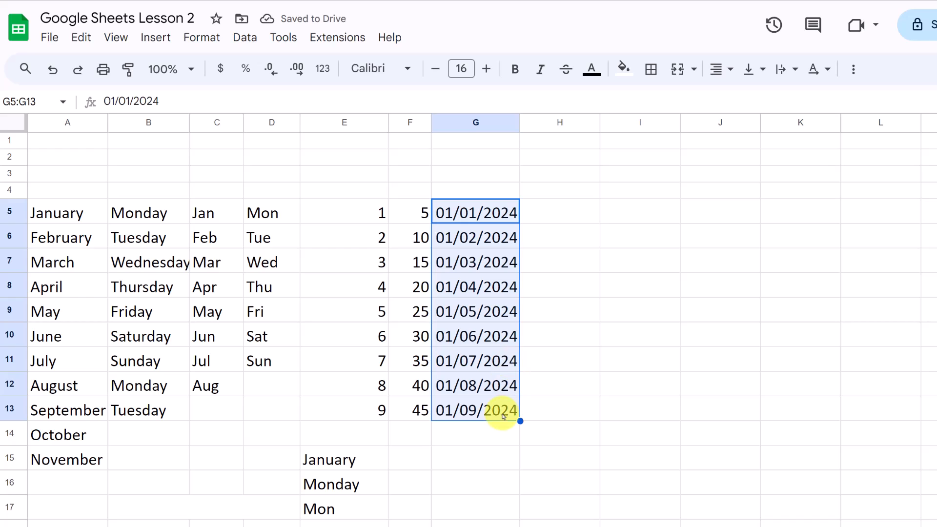
pyautogui.click(485, 456)
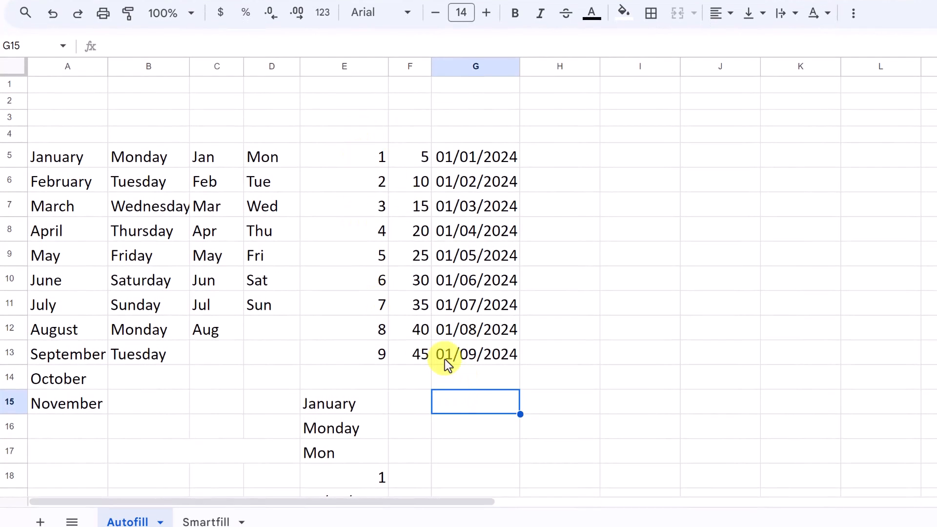
# Autofill January, Monday and Mon in E15, E16 and E17 across their rows to column H.
pyautogui.scroll(-3, 443, 363)
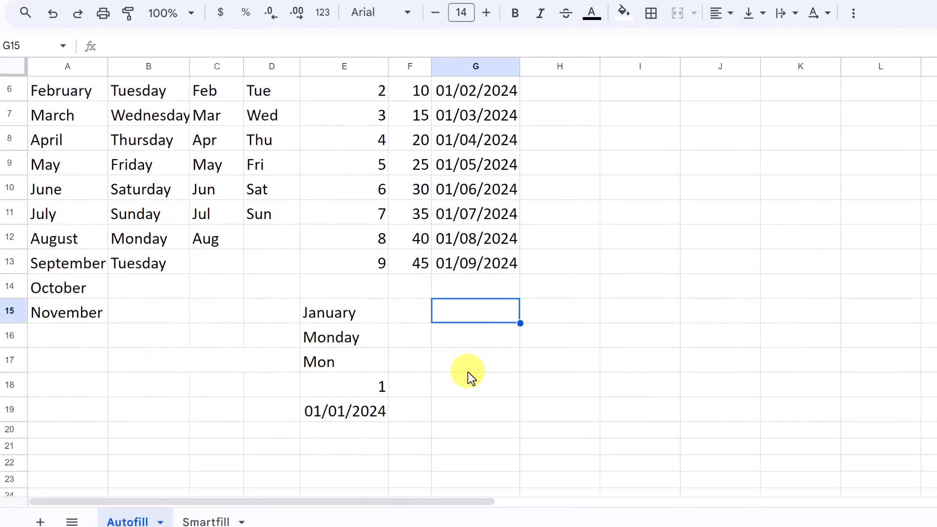
pyautogui.scroll(-1, 467, 372)
pyautogui.click(474, 367)
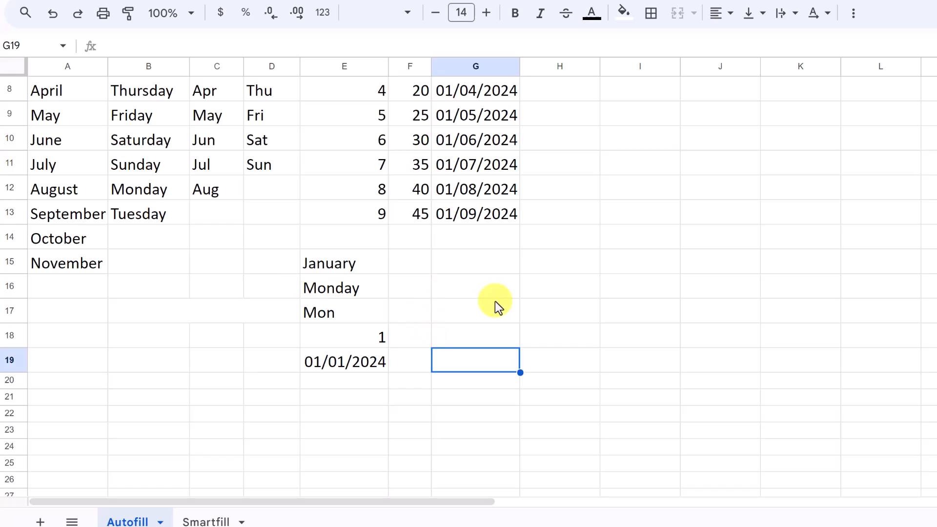
pyautogui.click(366, 266)
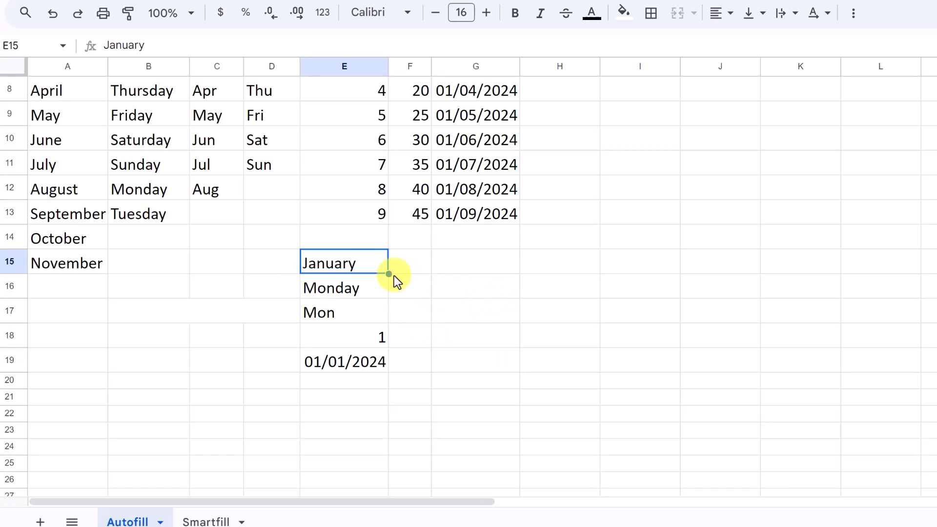
pyautogui.moveTo(389, 273); pyautogui.dragTo(564, 305)
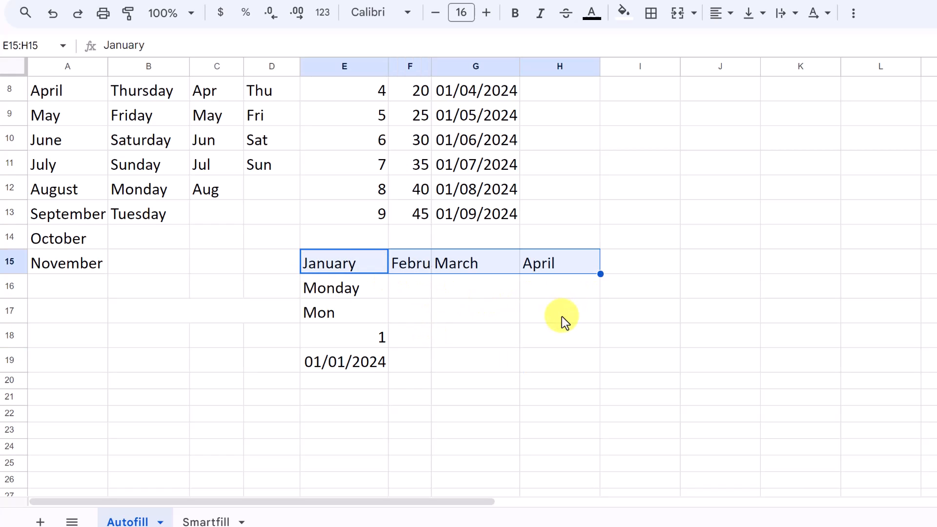
pyautogui.click(367, 302)
pyautogui.moveTo(388, 298); pyautogui.dragTo(549, 299)
pyautogui.click(374, 318)
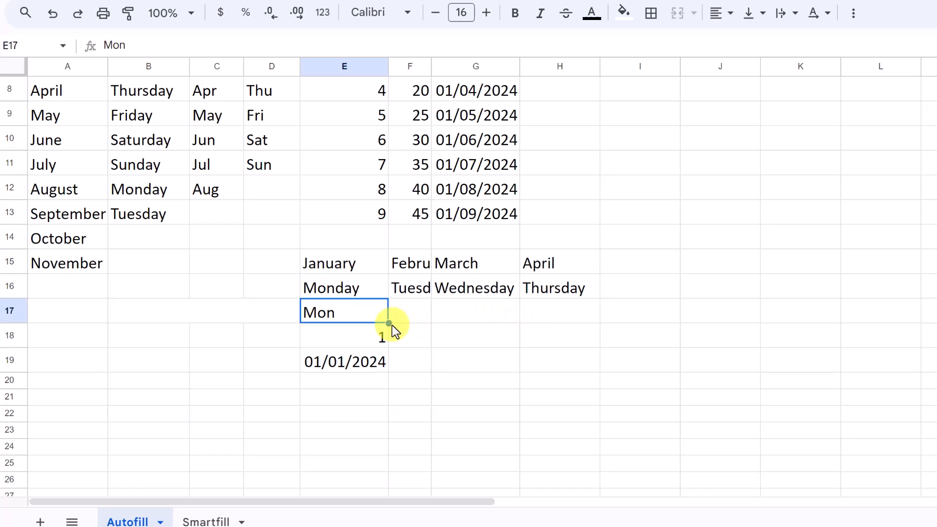
pyautogui.moveTo(390, 323); pyautogui.dragTo(553, 320)
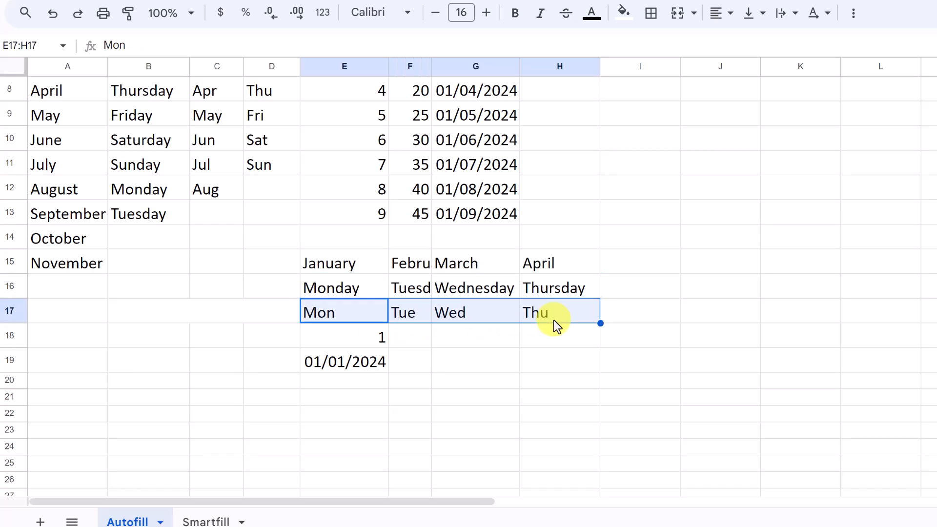
# Enter 2 in F18 and autofill the number series from E18:F18 across to H18.
pyautogui.click(414, 342)
pyautogui.write('2')
pyautogui.click(453, 367)
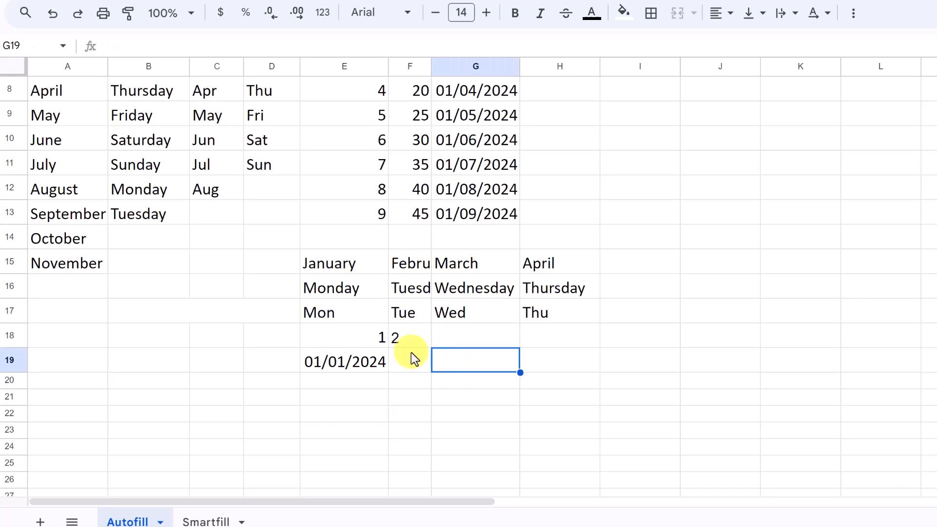
pyautogui.moveTo(370, 334); pyautogui.dragTo(566, 349)
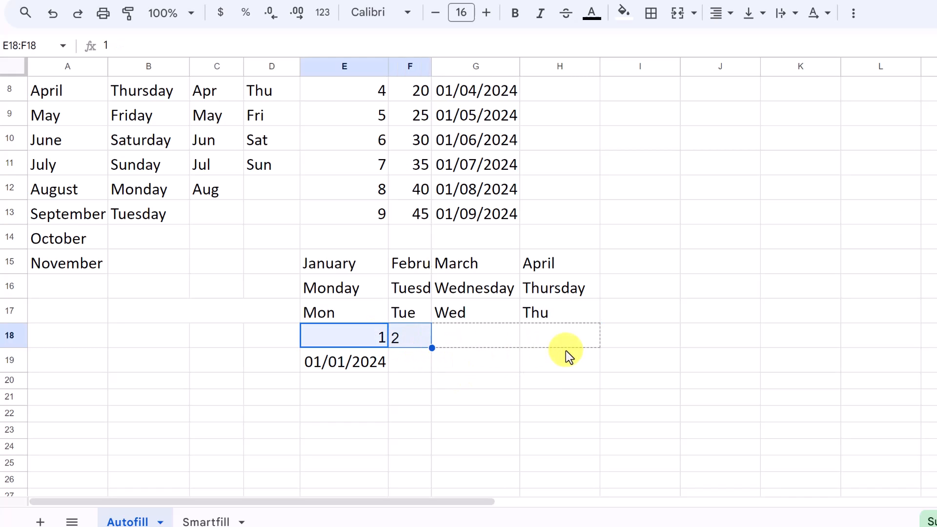
pyautogui.click(547, 379)
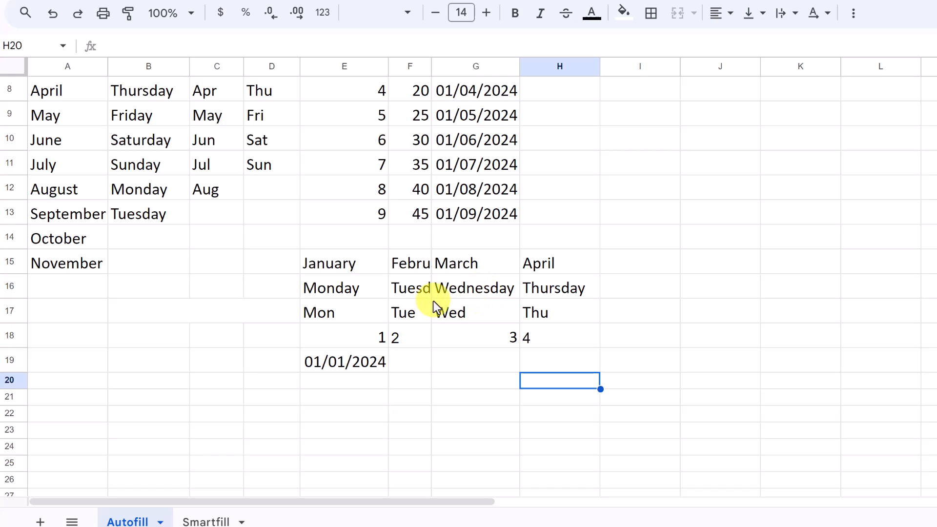
# Autofill backward along the rows from January in E15 to C15, Monday in E16 to D16, and Mon in E17 to D17.
pyautogui.click(348, 268)
pyautogui.moveTo(388, 274); pyautogui.dragTo(217, 274)
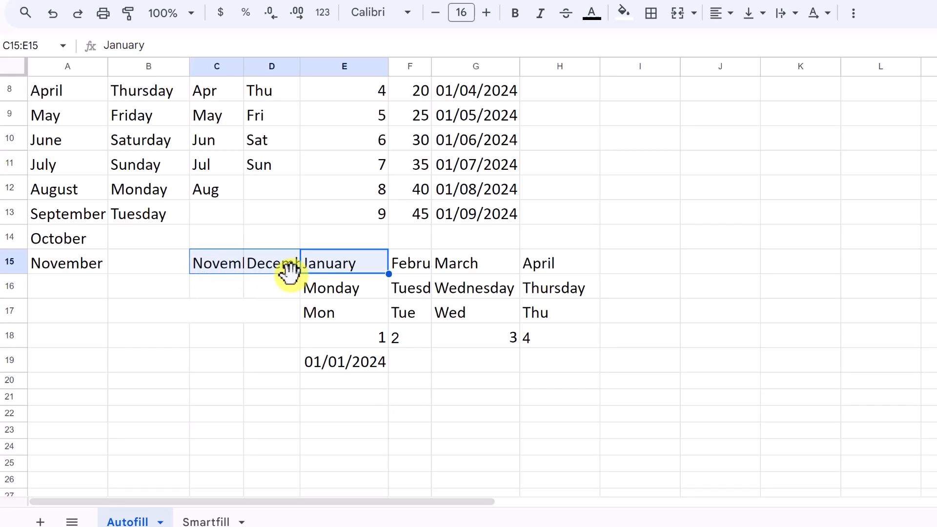
pyautogui.click(329, 290)
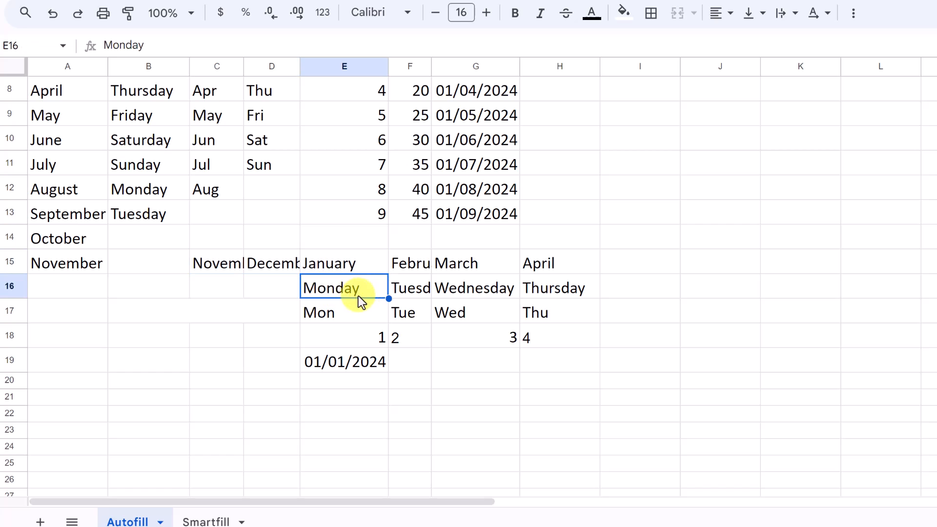
pyautogui.moveTo(388, 298); pyautogui.dragTo(266, 300)
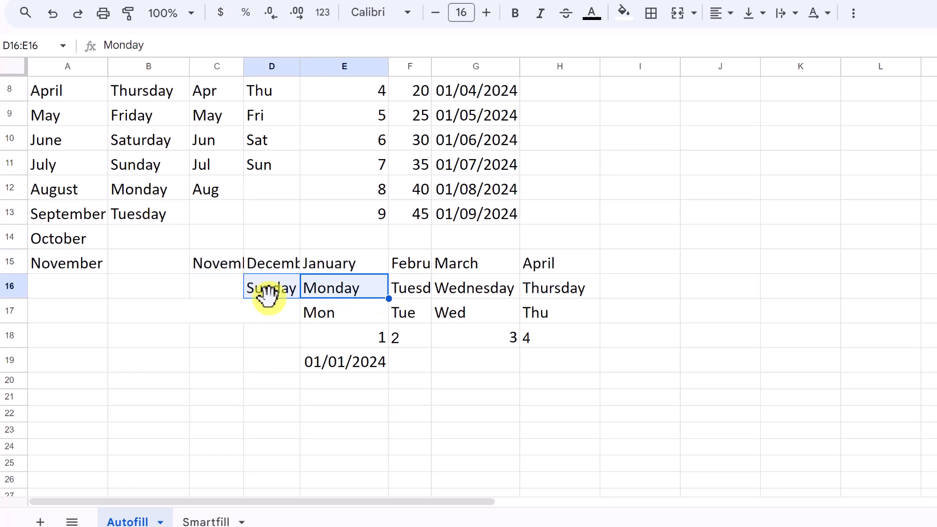
pyautogui.click(342, 316)
pyautogui.moveTo(388, 322); pyautogui.dragTo(271, 314)
# Autofill the number series in E18:F18 backward to B18 and the date in E19 backward to C19.
pyautogui.moveTo(362, 339); pyautogui.dragTo(129, 341)
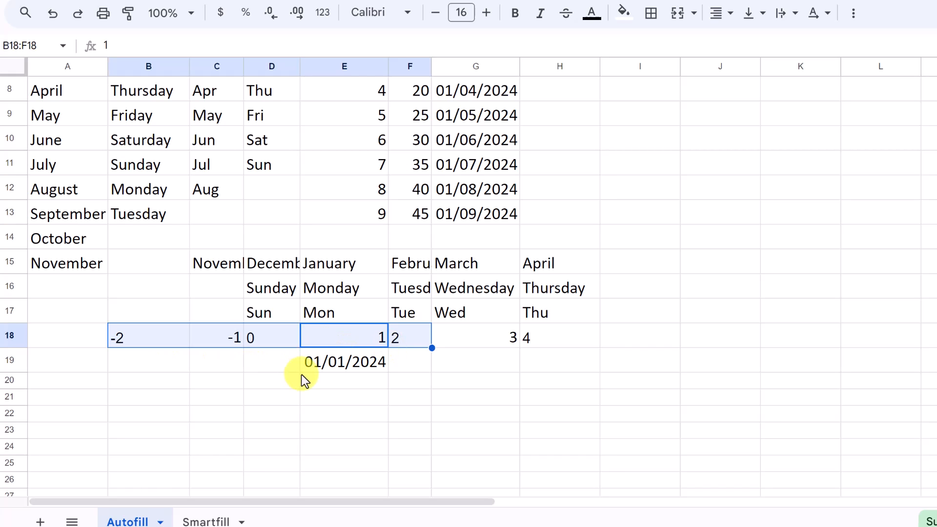
pyautogui.click(347, 360)
pyautogui.moveTo(387, 373); pyautogui.dragTo(200, 366)
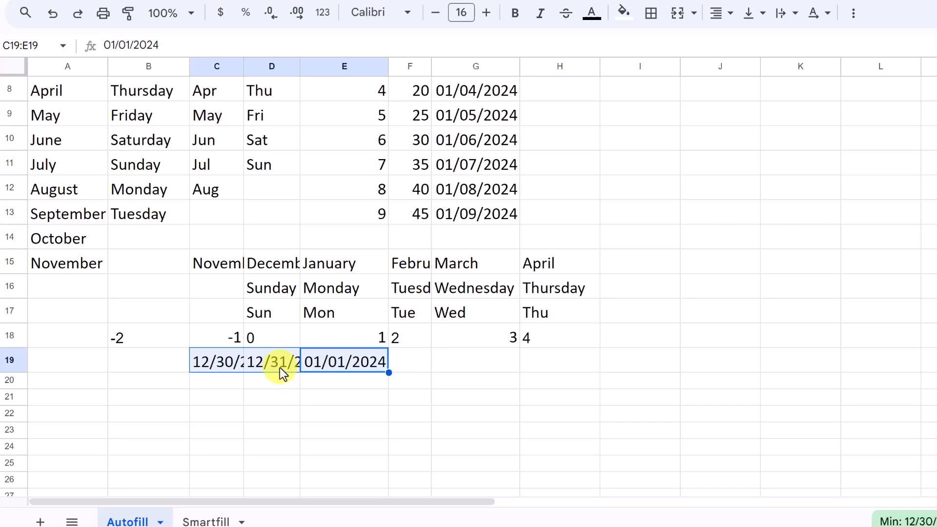
# Open the date in D19 to view its full value.
pyautogui.click(280, 367)
pyautogui.doubleClick(280, 367)
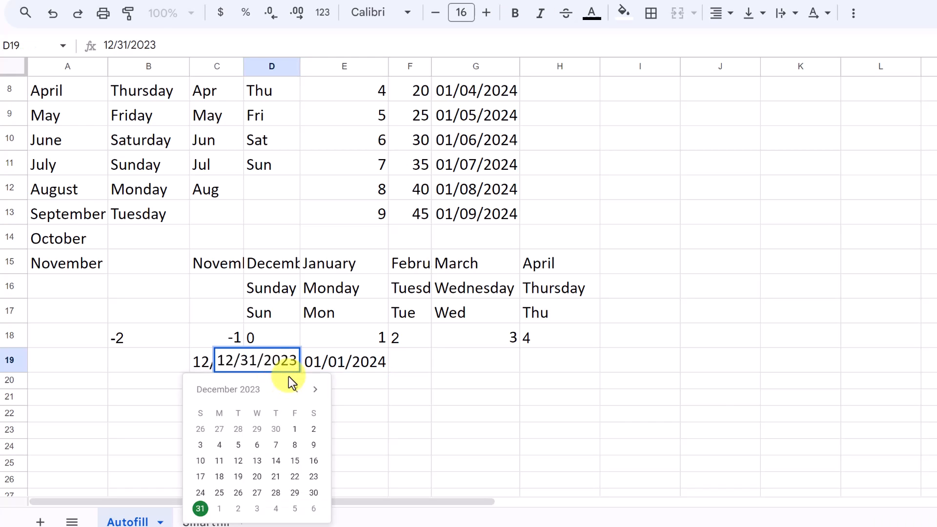
# On the Smart Fill sheet, enter the first names in B2:B3, start B4, view the suggested formula and accept the Smart Fill for B2:B11.
pyautogui.click(374, 379)
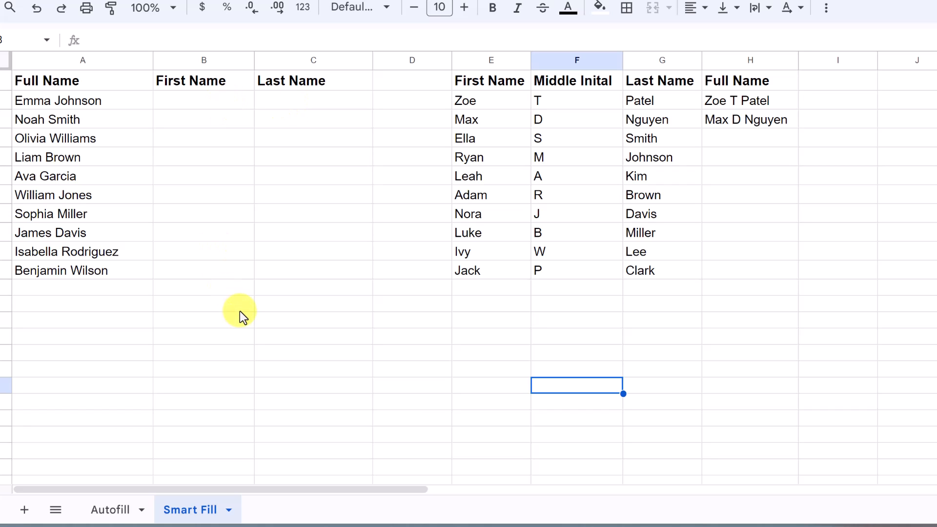
pyautogui.click(195, 101)
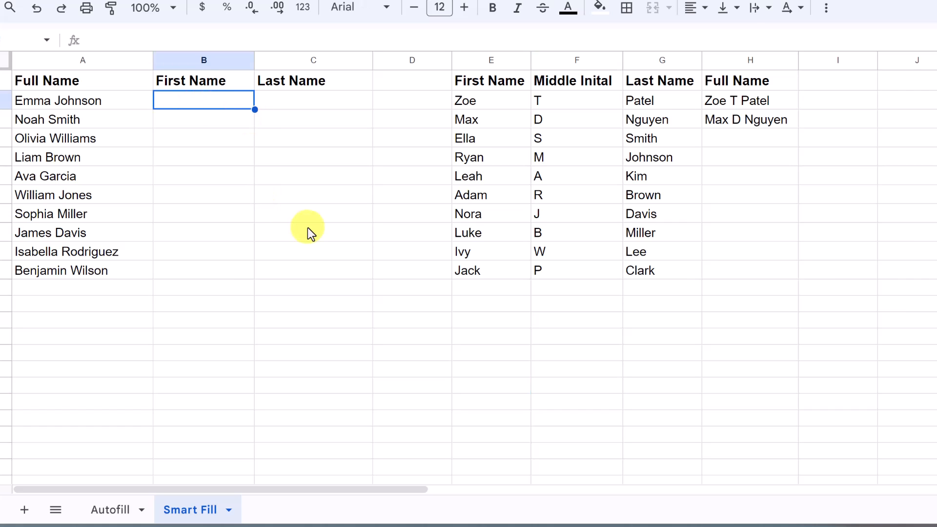
pyautogui.write('Emma')
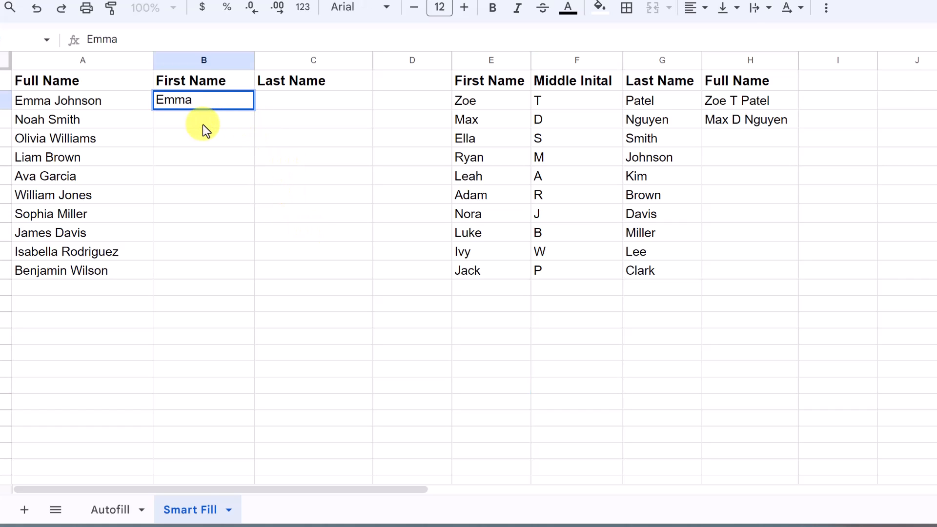
pyautogui.press('Return')
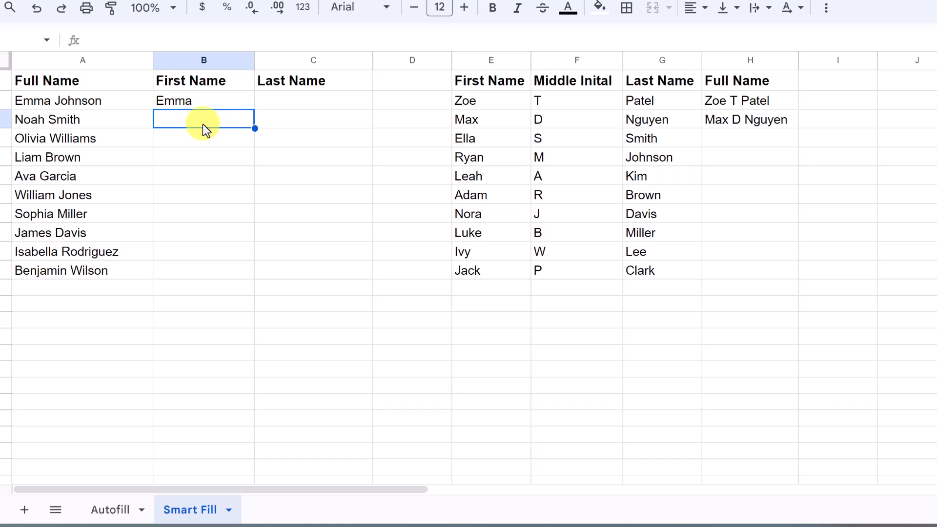
pyautogui.write('Noah')
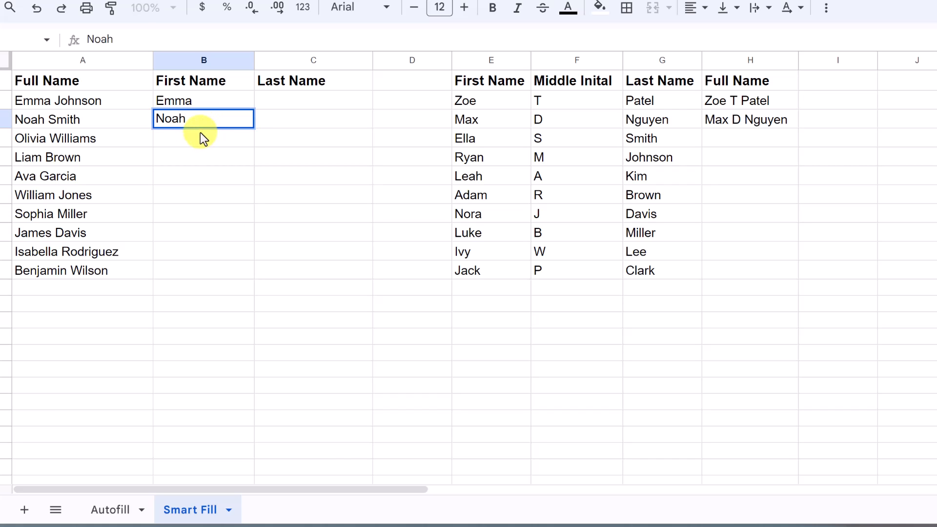
pyautogui.press('Return')
pyautogui.write('Oli')
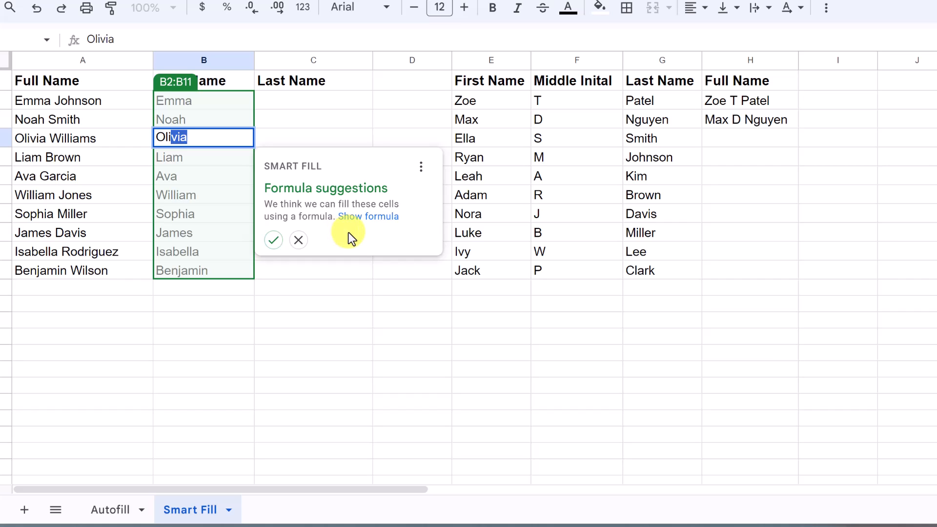
pyautogui.click(372, 216)
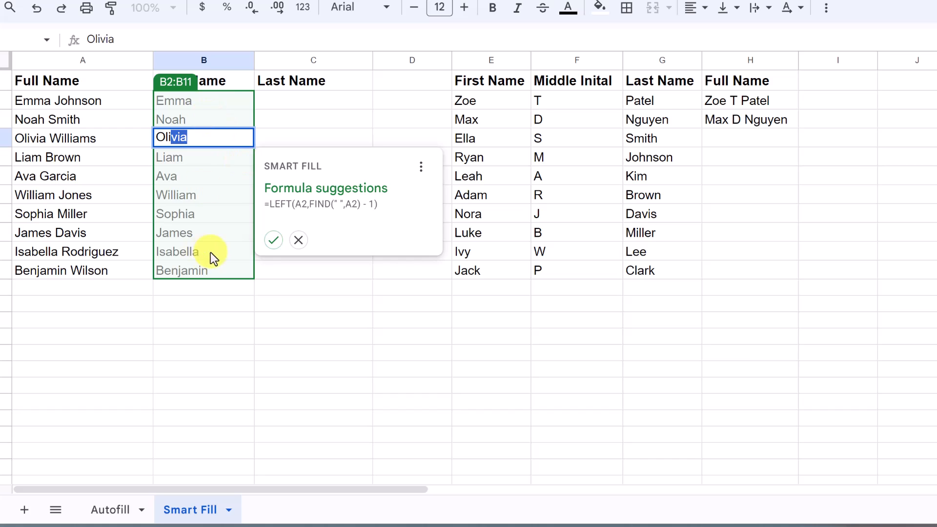
pyautogui.click(273, 240)
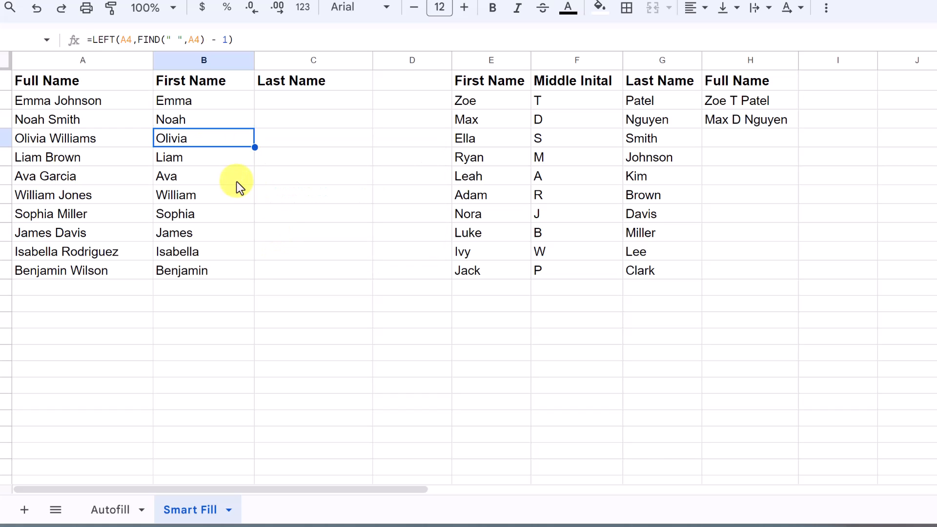
# Enter the last names in C2:C3, start C4, view the suggested formula and accept the Smart Fill for C2:C11.
pyautogui.click(284, 103)
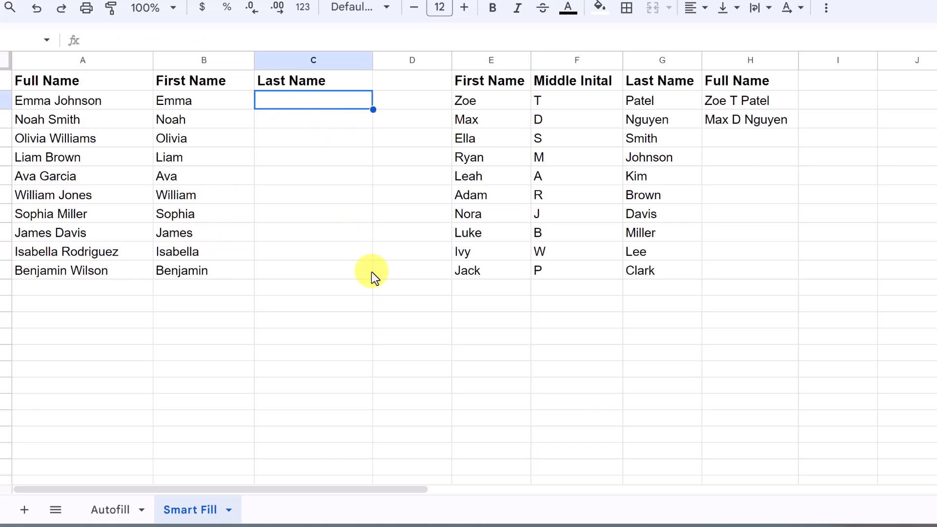
pyautogui.write('Johnson')
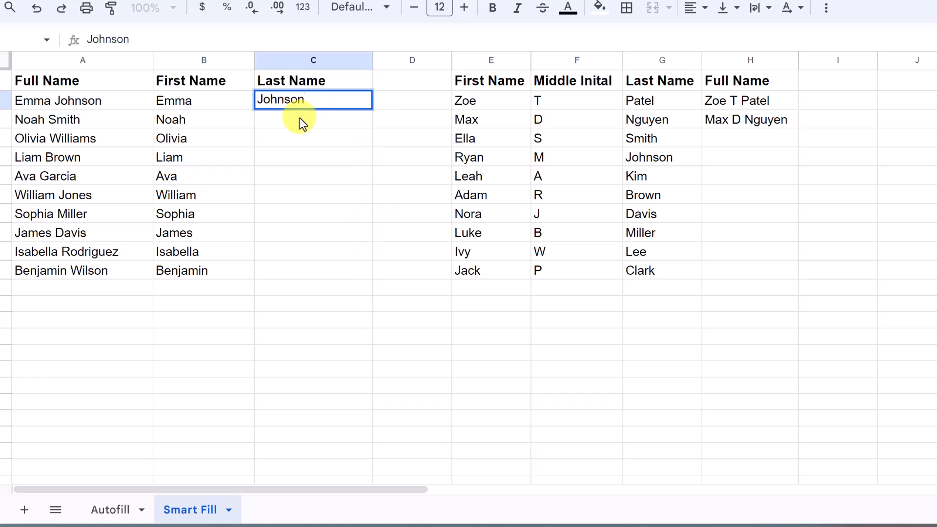
pyautogui.press('Return')
pyautogui.write('Smitn')
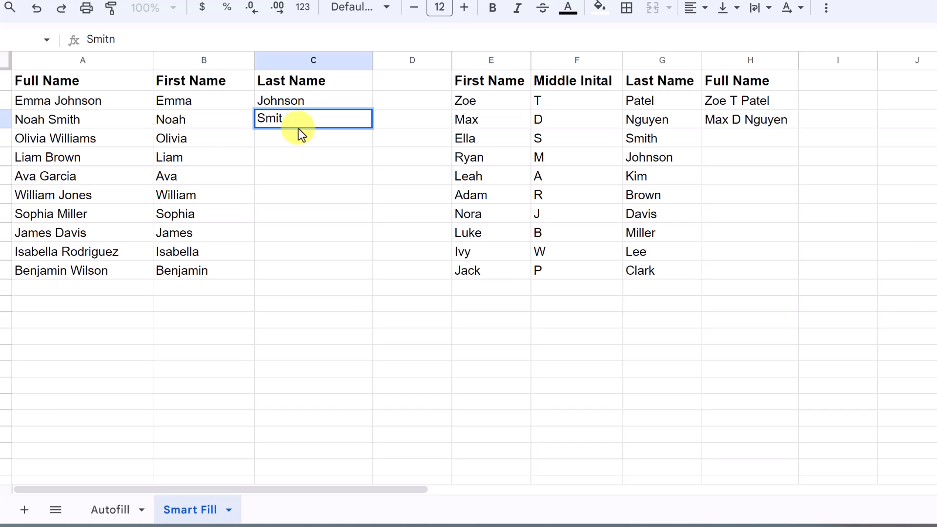
pyautogui.write('h')
pyautogui.press('Return')
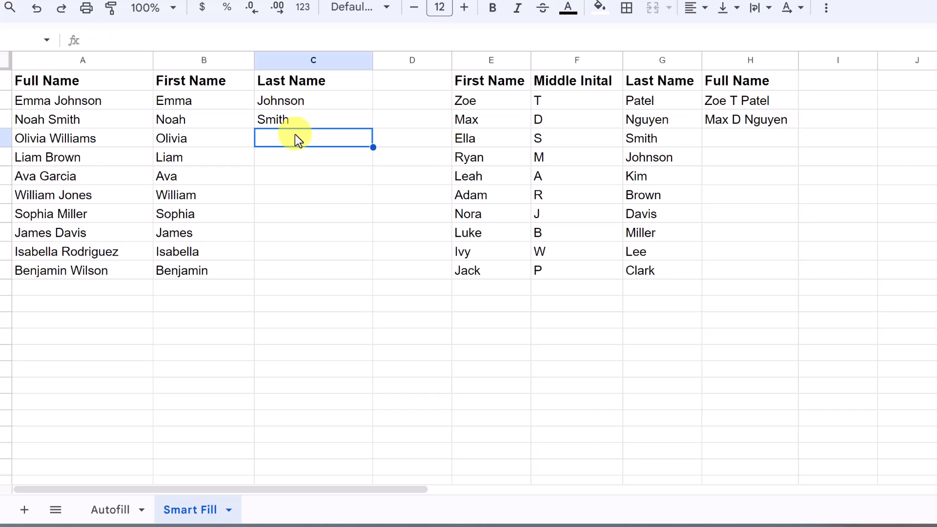
pyautogui.write('Williams')
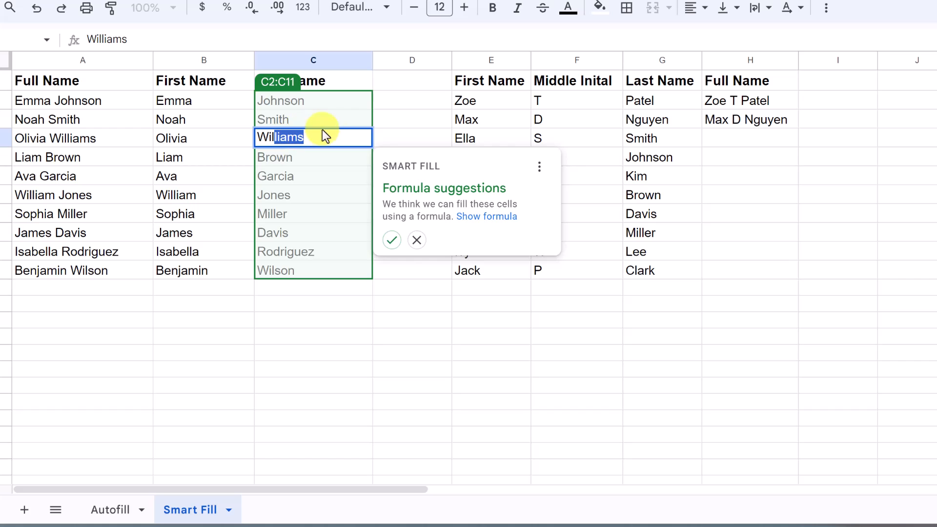
pyautogui.click(488, 218)
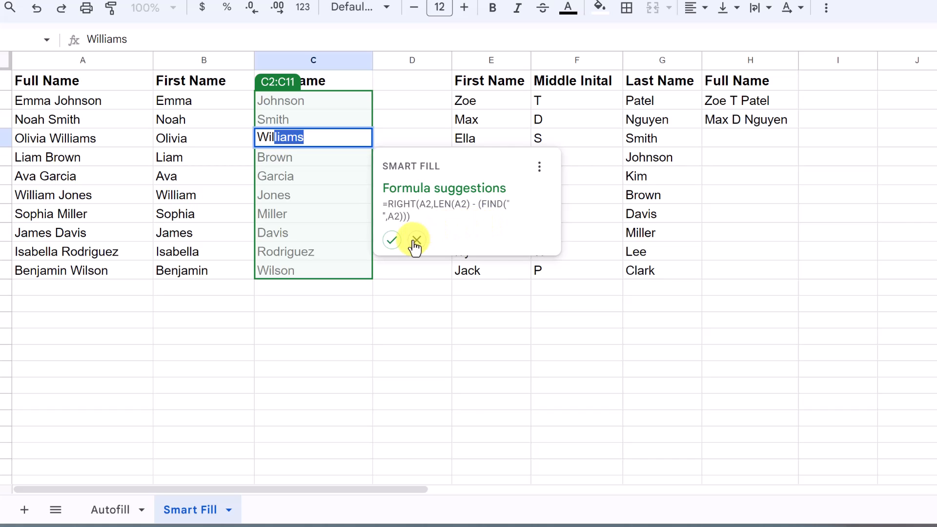
pyautogui.click(392, 239)
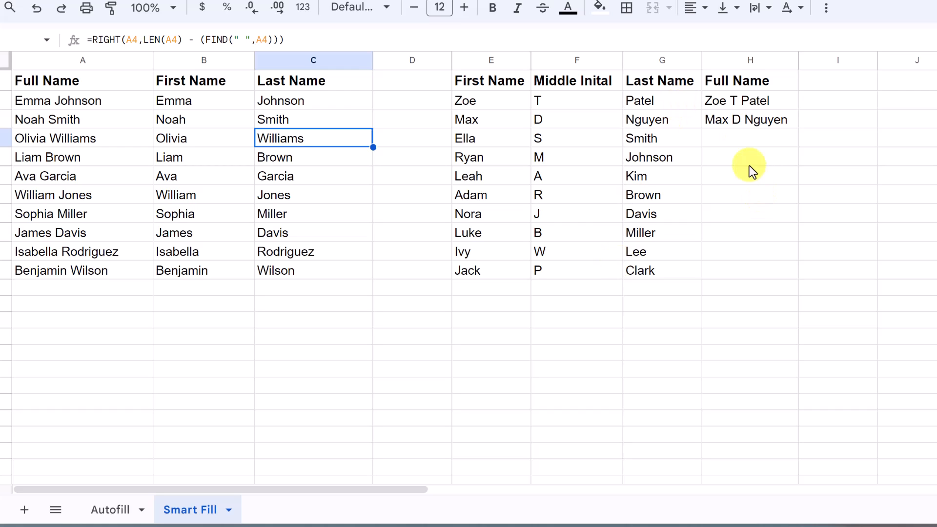
# Enter the full name in H4 by combining the row's first name, middle initial and last name.
pyautogui.click(745, 140)
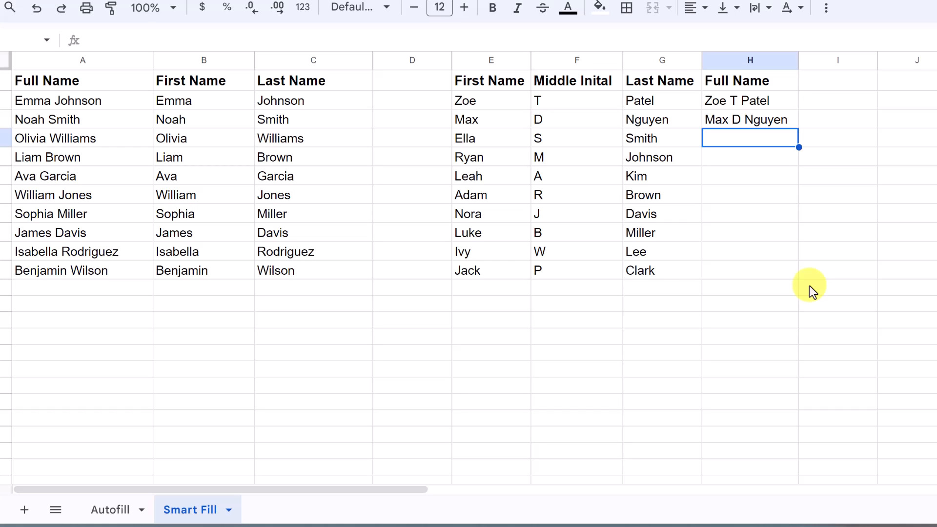
pyautogui.write('Ekka S')
pyautogui.press('BackSpace')
pyautogui.press('BackSpace')
pyautogui.press('BackSpace')
pyautogui.press('BackSpace')
pyautogui.press('BackSpace')
pyautogui.press('BackSpace')
pyautogui.write('Ell')
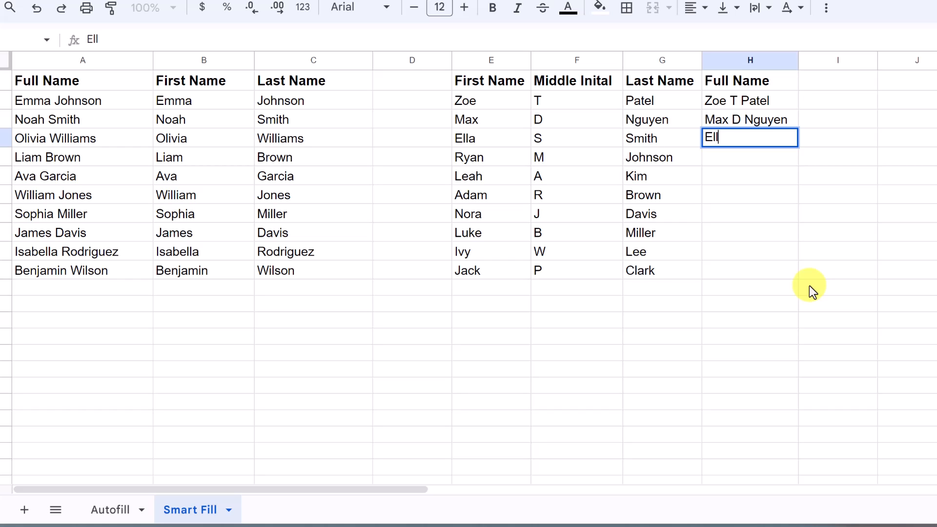
pyautogui.write('a S Smith')
pyautogui.press('Return')
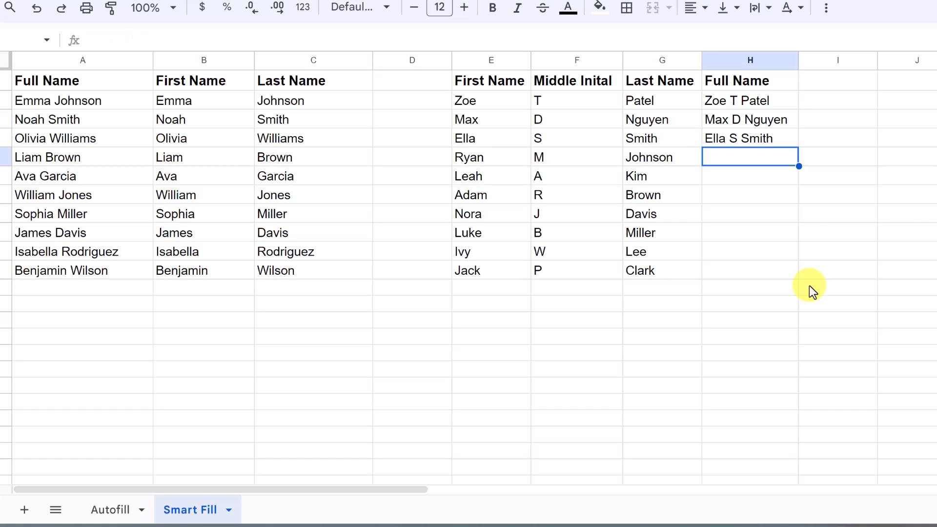
# Start the full name in H5, view the suggested CONCATENATE formula, accept the Smart Fill for H2:H11 and select H2.
pyautogui.write('Ryab')
pyautogui.press('BackSpace')
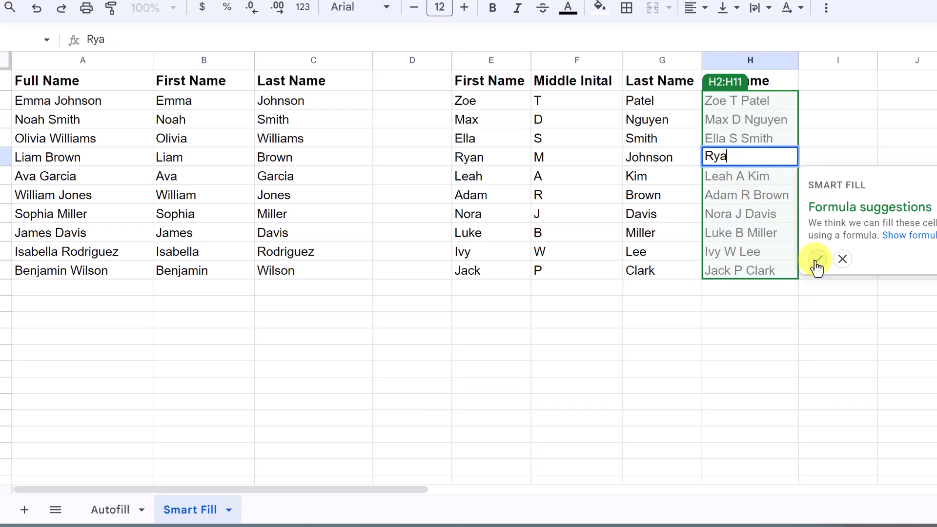
pyautogui.click(905, 236)
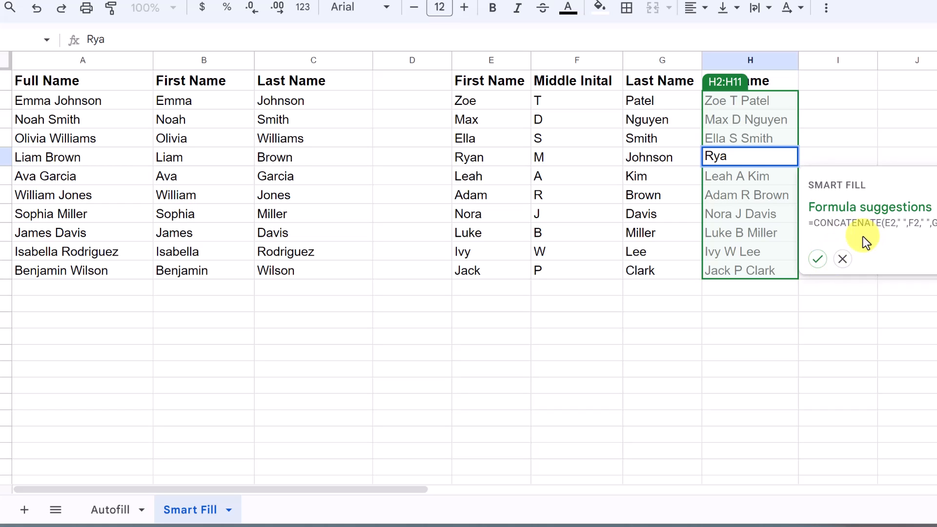
pyautogui.click(818, 259)
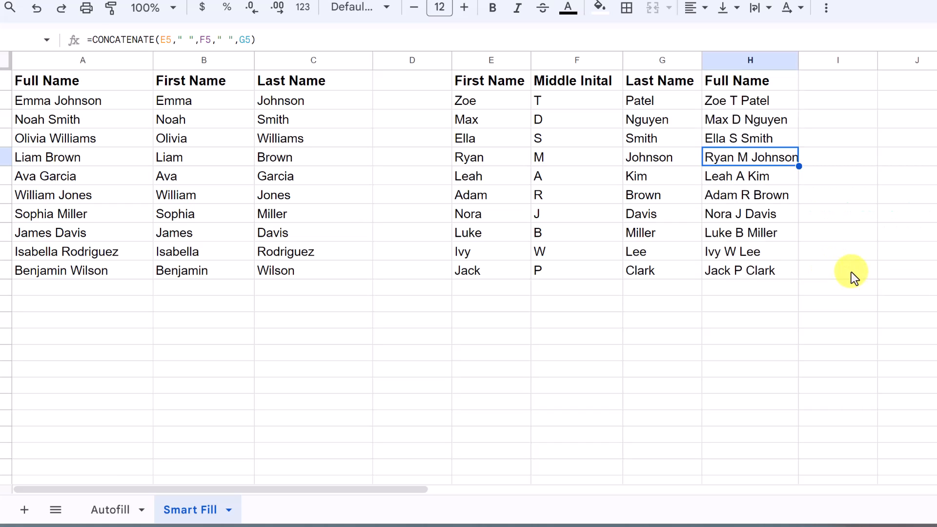
pyautogui.click(742, 101)
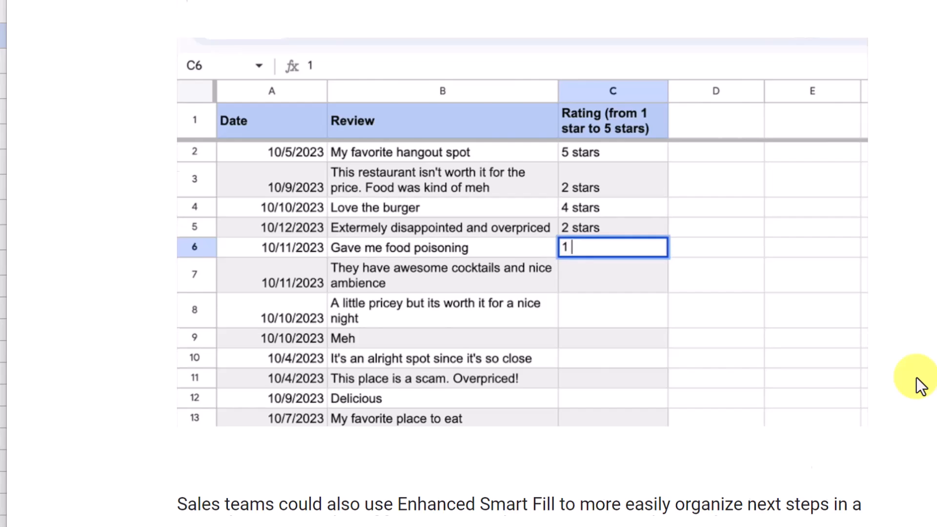
# Read the article's Enhanced Smart Fill examples for restaurant review ratings and sales next steps.
pyautogui.scroll(-2, 918, 383)
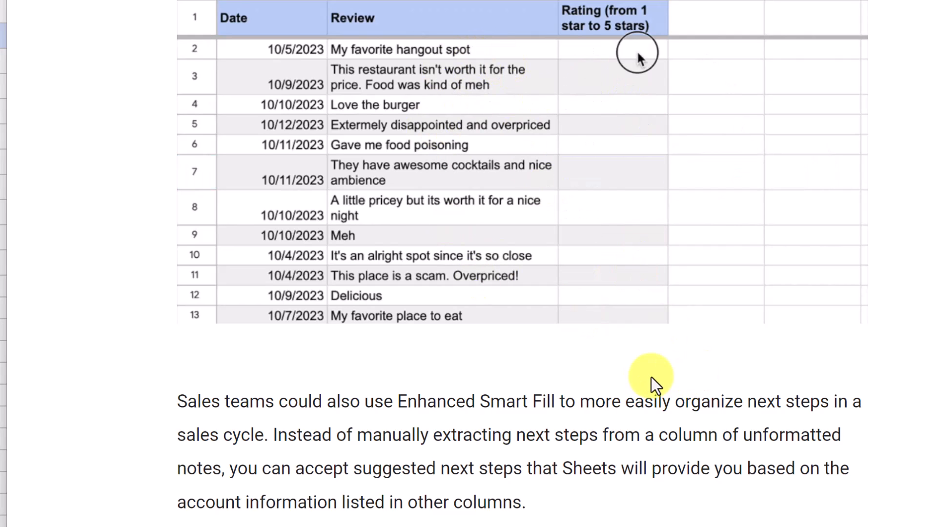
pyautogui.scroll(-8, 642, 370)
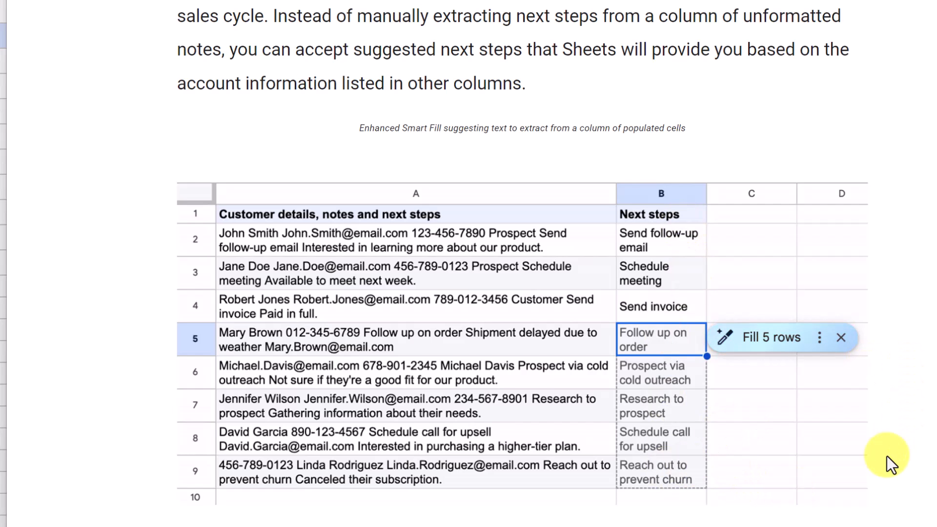
pyautogui.scroll(-12, 884, 456)
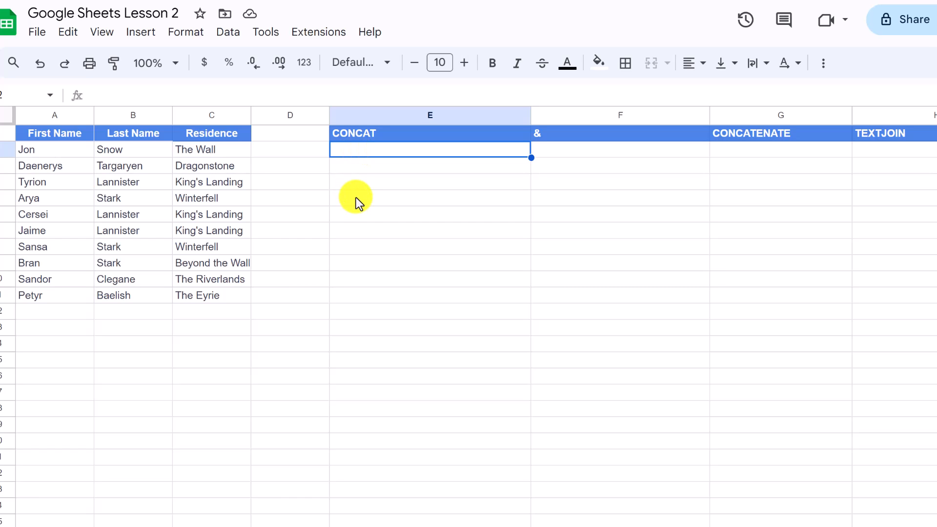
# Join the first and last names in E2 with =CONCAT(A2,B2) and autofill the formula down to E11.
pyautogui.write('=')
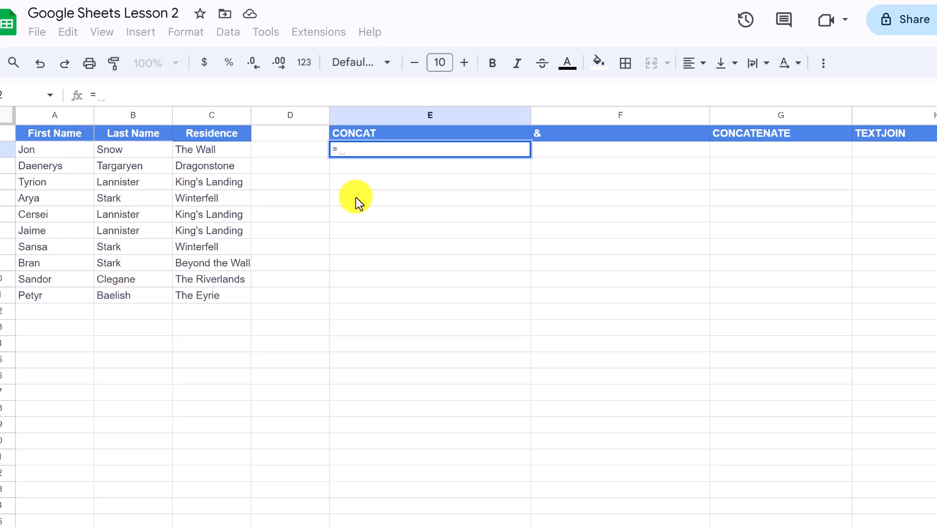
pyautogui.write('conc')
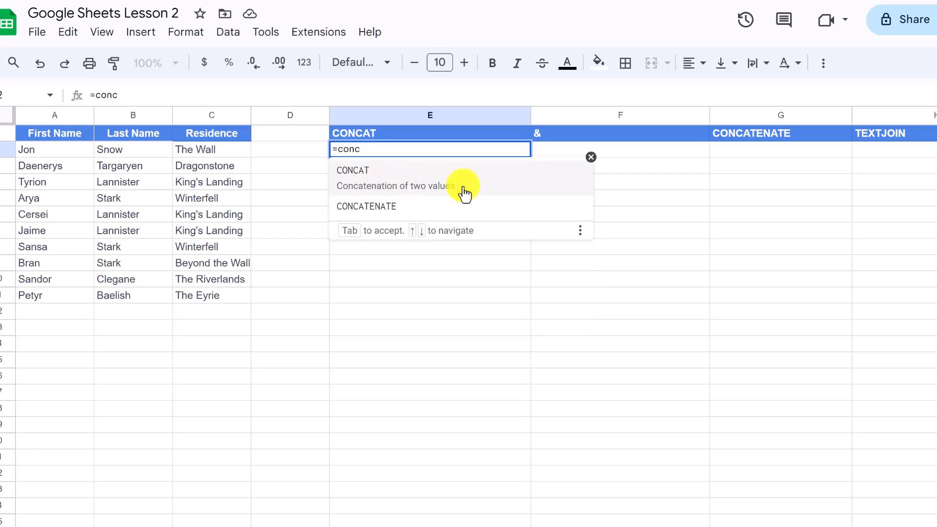
pyautogui.click(397, 179)
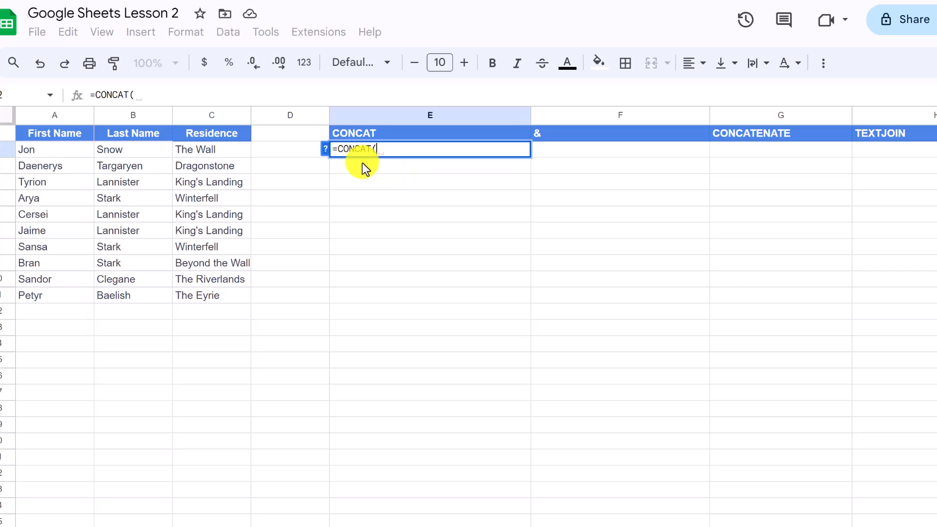
pyautogui.click(326, 149)
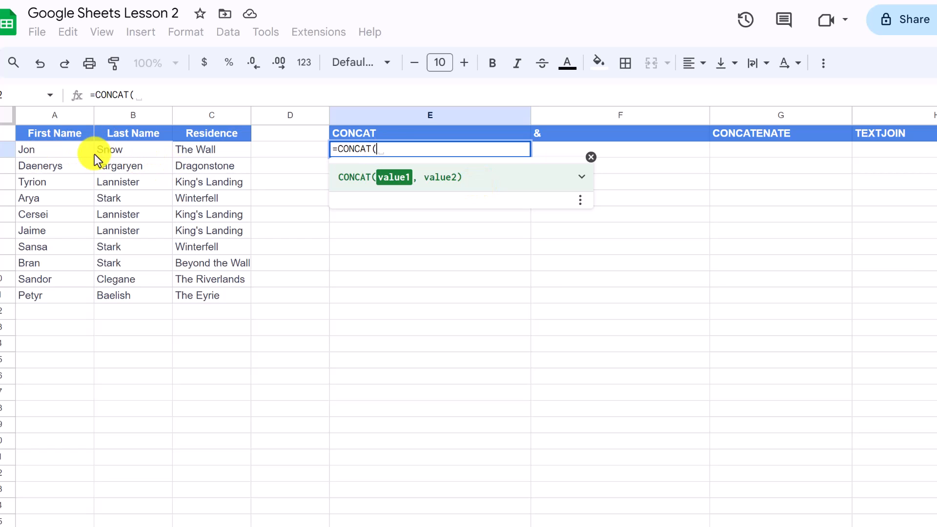
pyautogui.click(51, 155)
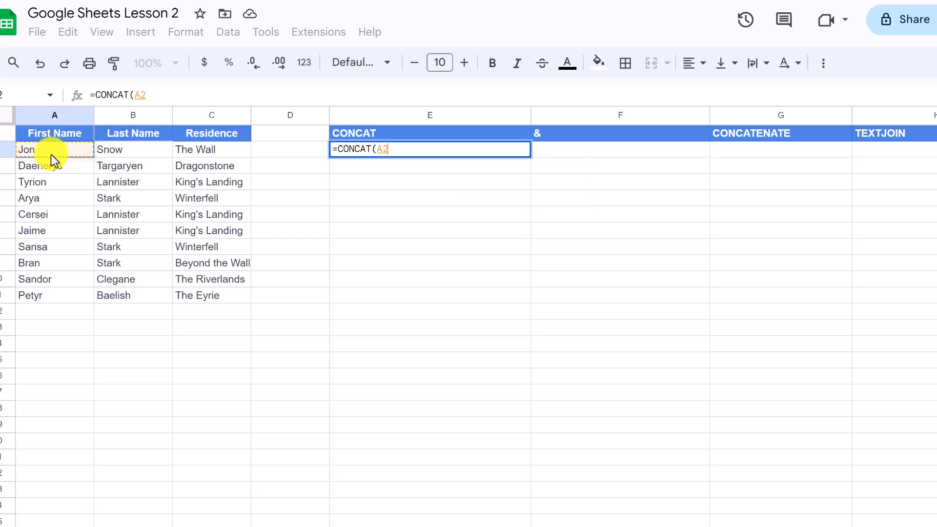
pyautogui.write(',')
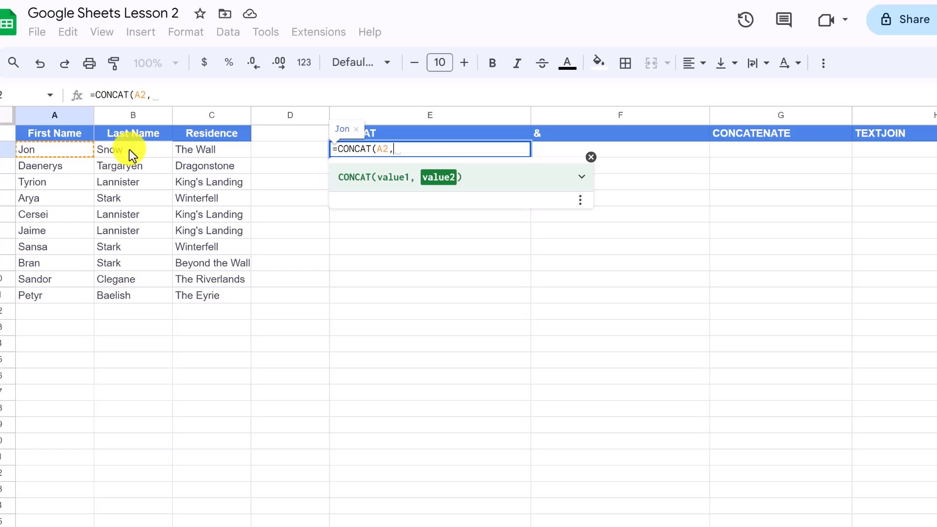
pyautogui.click(128, 149)
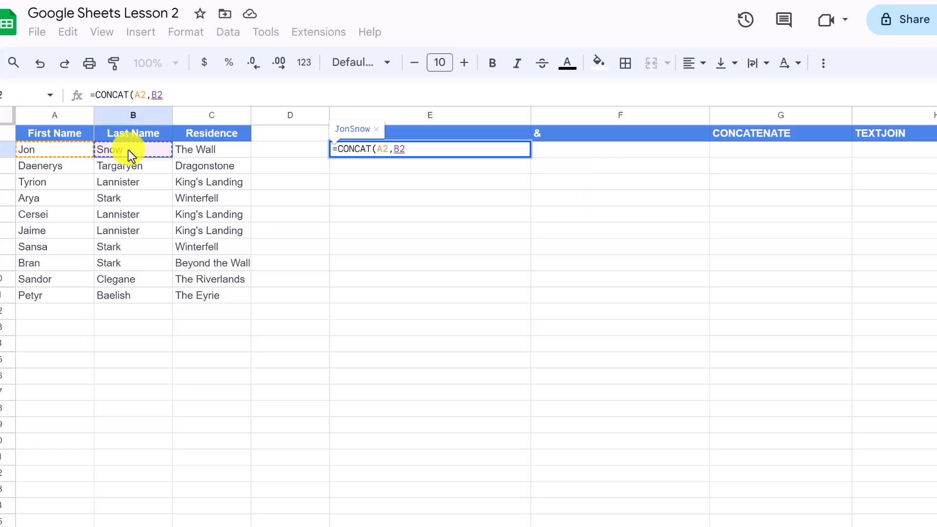
pyautogui.press('Return')
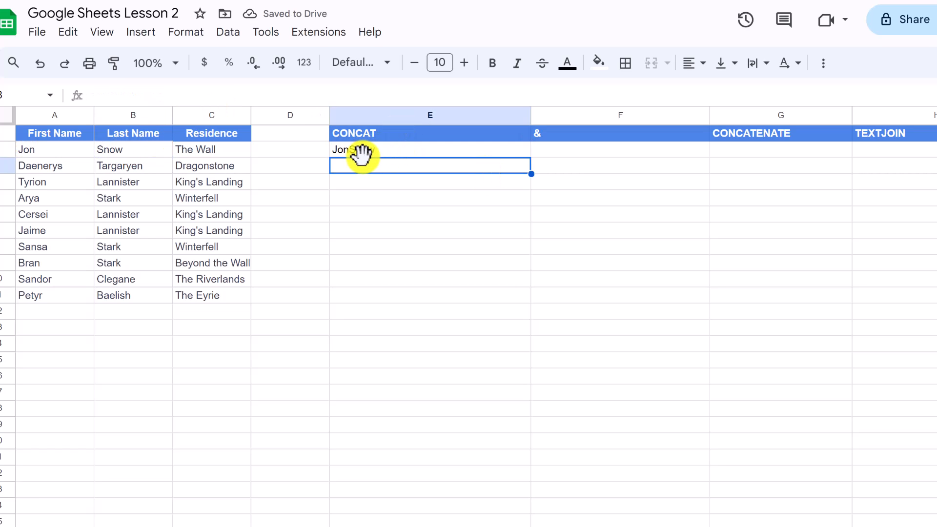
pyautogui.click(509, 153)
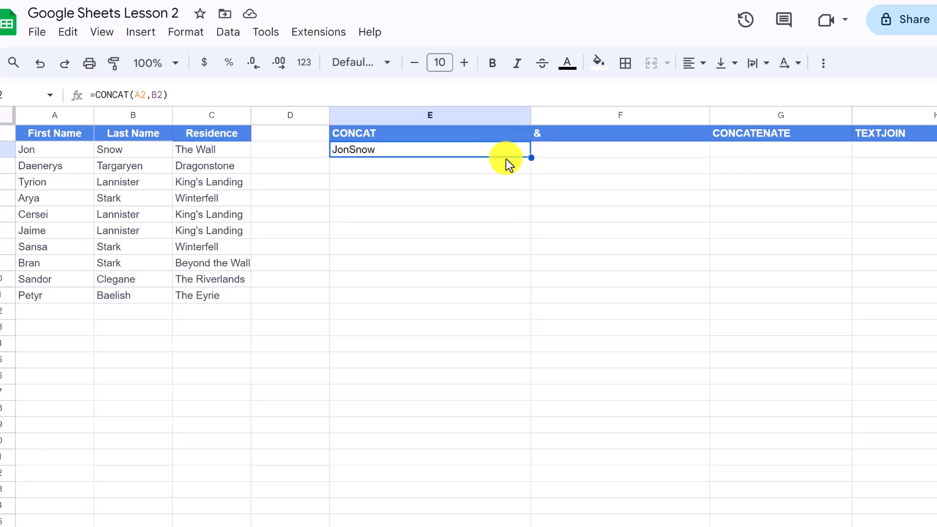
pyautogui.moveTo(530, 157); pyautogui.dragTo(505, 296)
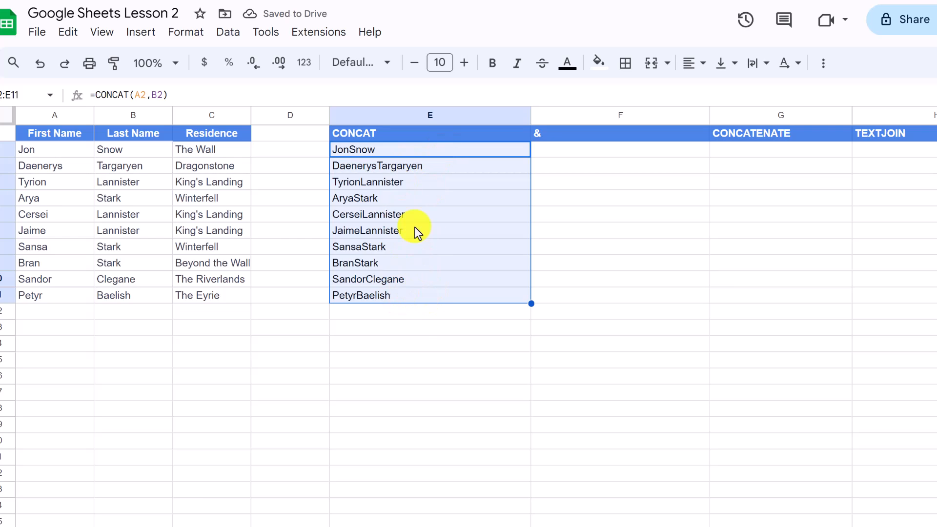
pyautogui.click(386, 148)
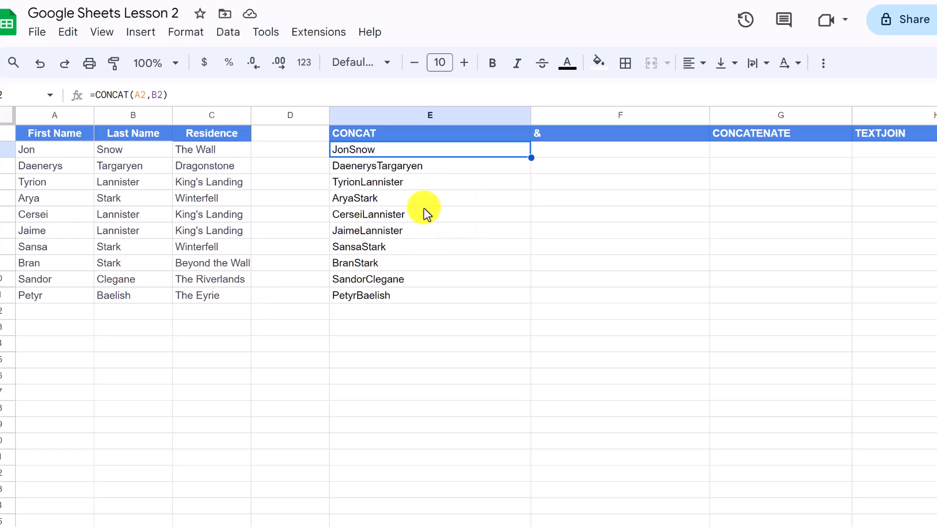
pyautogui.click(463, 247)
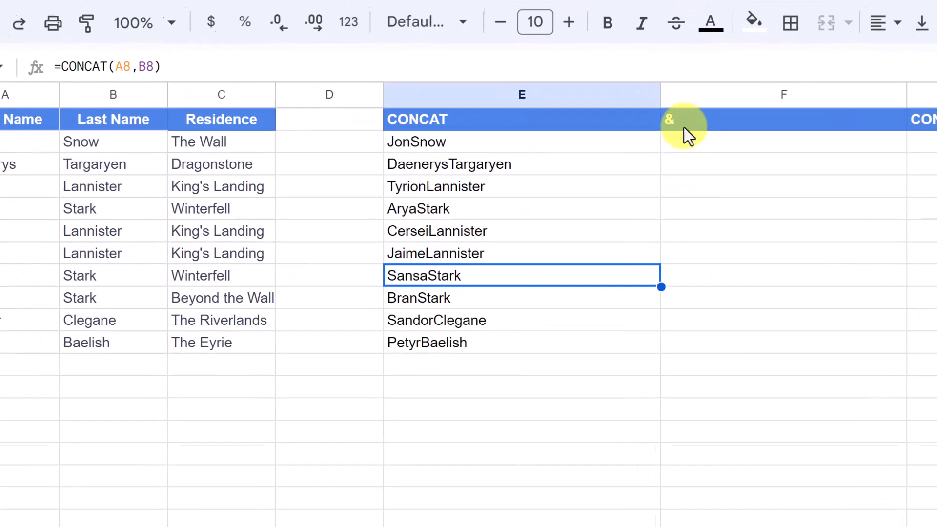
pyautogui.click(681, 125)
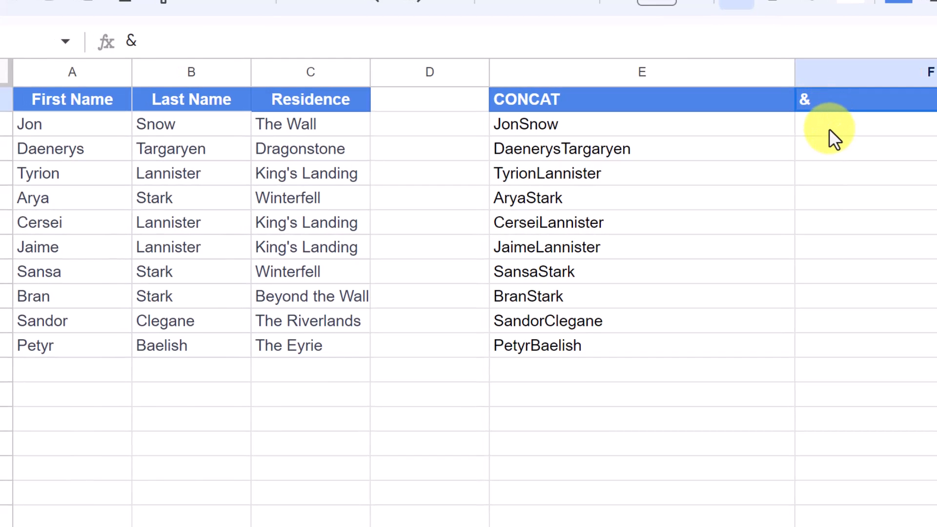
# Join the first name, last name and residence in F2 with the ampersand formula =A2&B2&C2.
pyautogui.click(829, 129)
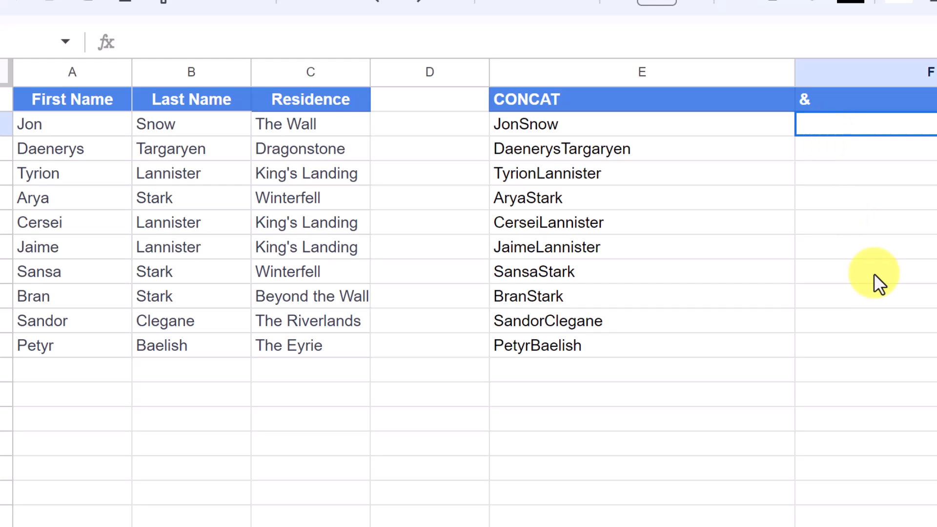
pyautogui.write('=')
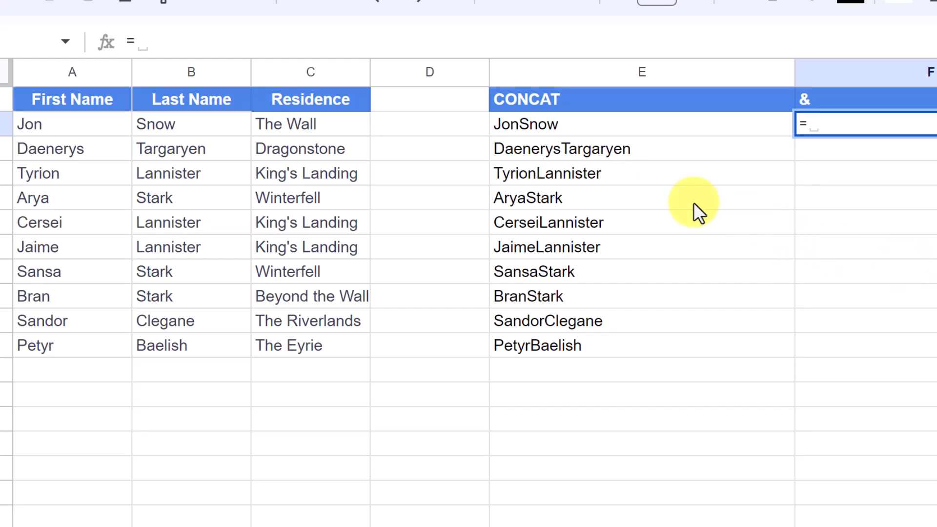
pyautogui.click(59, 123)
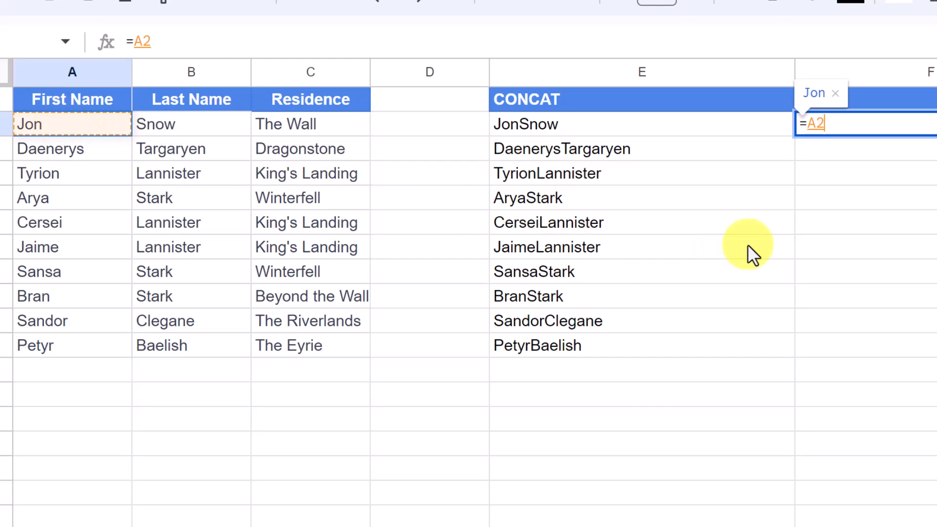
pyautogui.write('&')
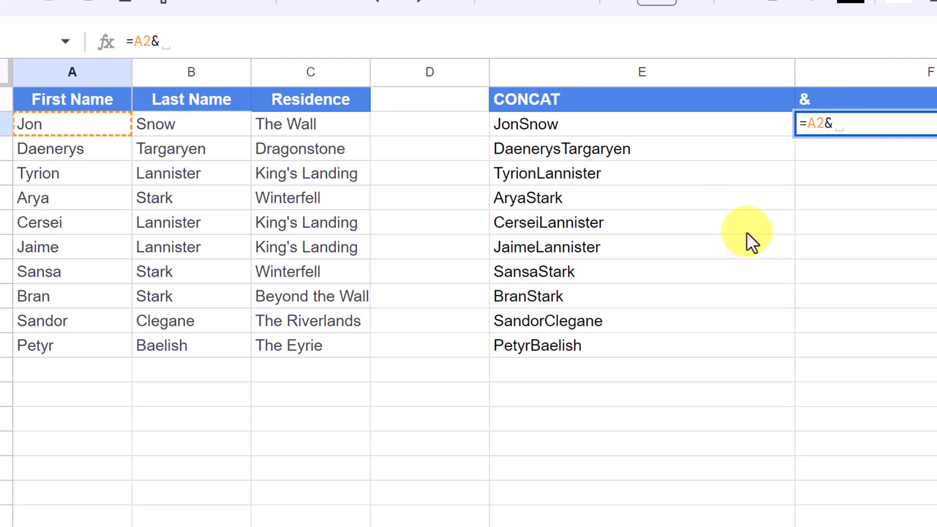
pyautogui.click(185, 125)
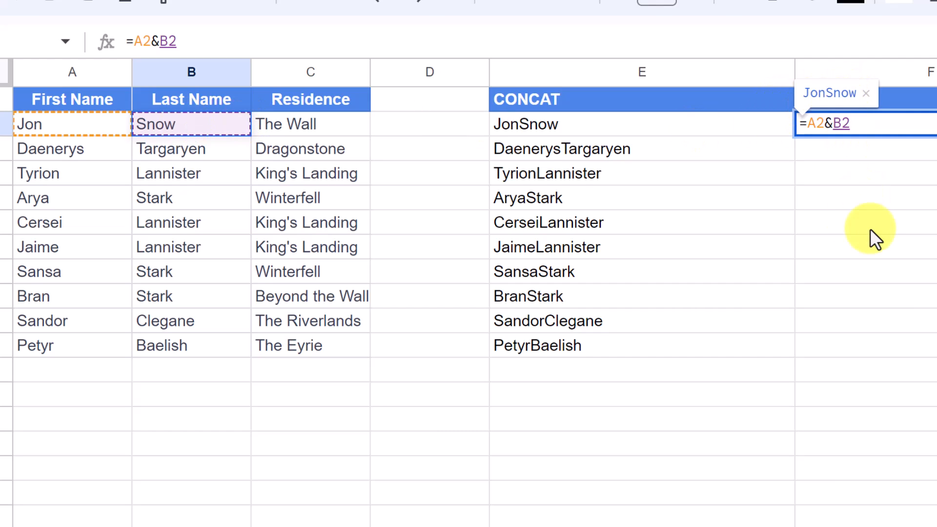
pyautogui.write('&')
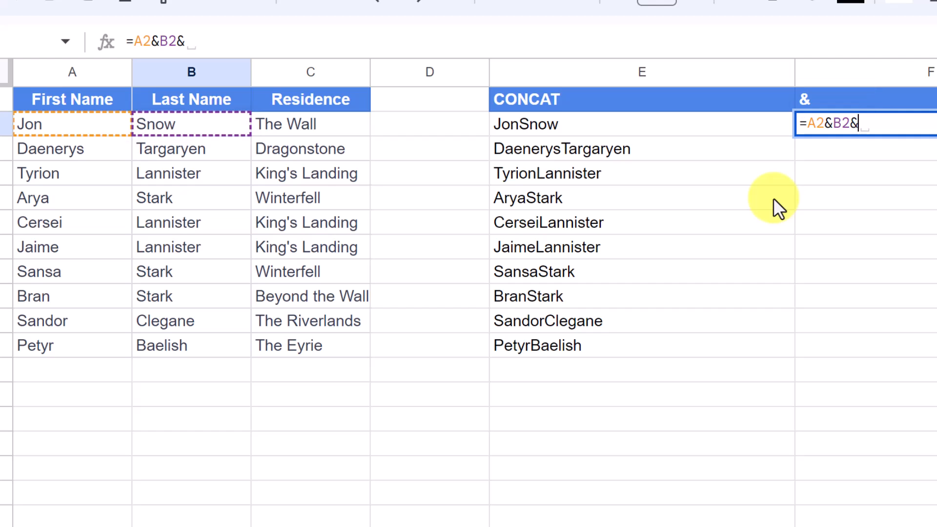
pyautogui.click(308, 124)
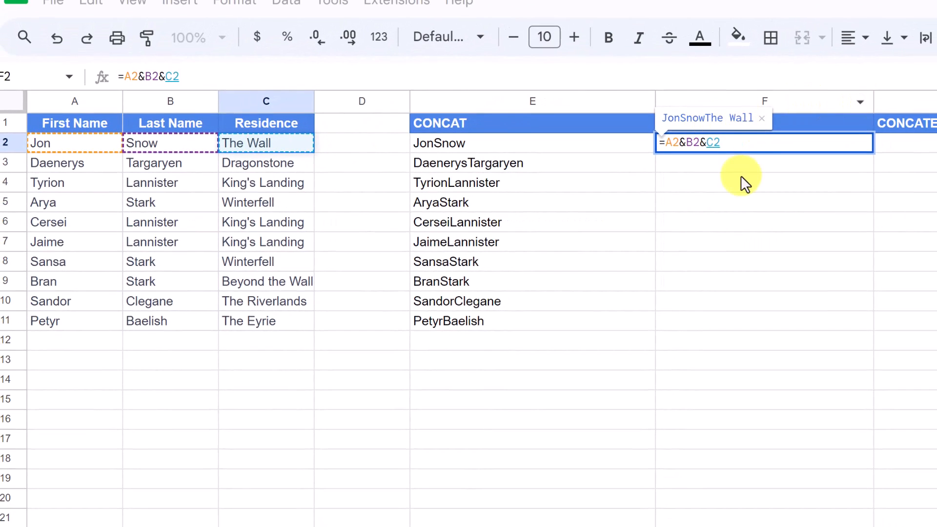
pyautogui.press('Return')
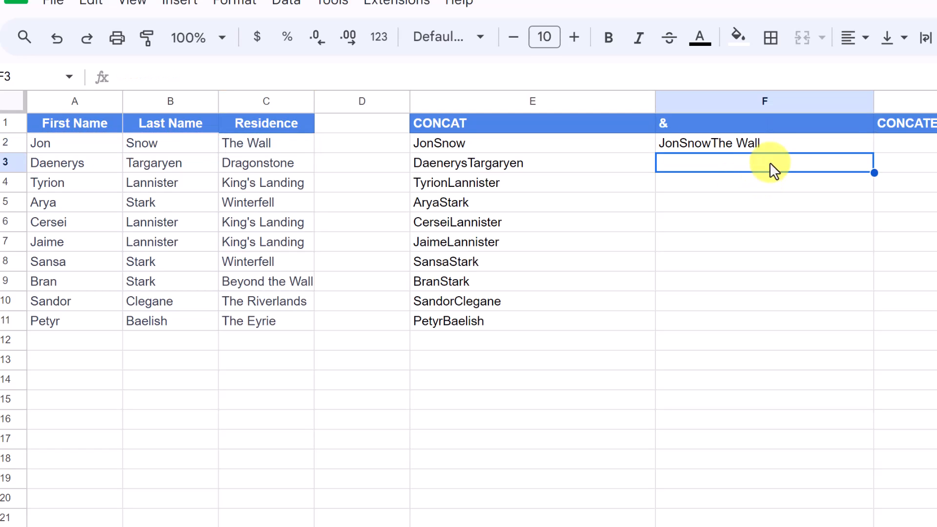
# Try autofilling the formula in F2 down to F11, and undo the fill.
pyautogui.click(774, 147)
pyautogui.moveTo(871, 153); pyautogui.dragTo(837, 333)
pyautogui.click(794, 368)
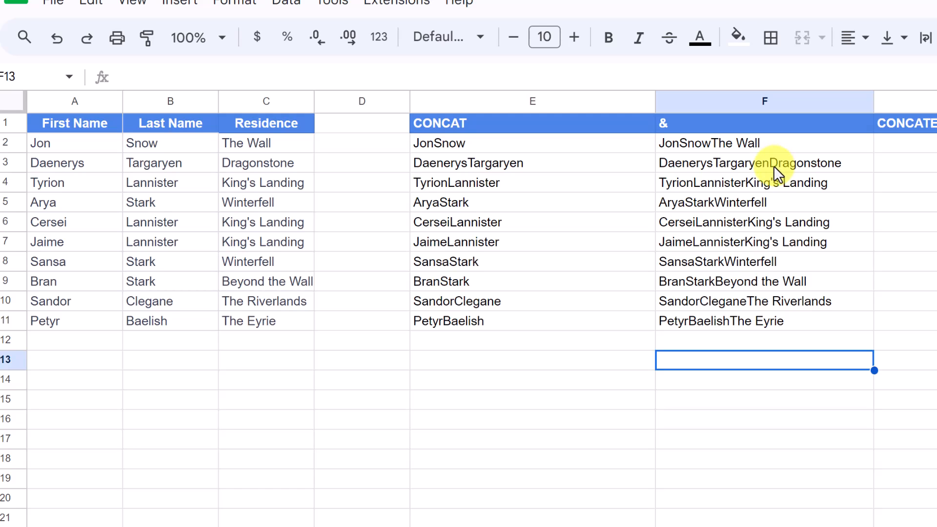
pyautogui.hotkey('ctrl', 'z')
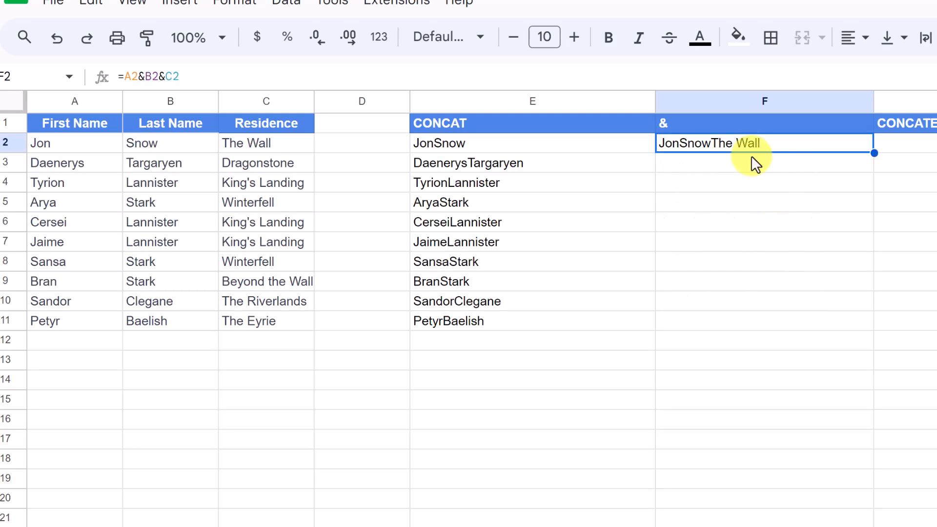
pyautogui.press('Down')
pyautogui.press('Down')
# Insert a quoted space between the first and last names in F2's formula, making it =A2&" "&B2&C2.
pyautogui.click(741, 141)
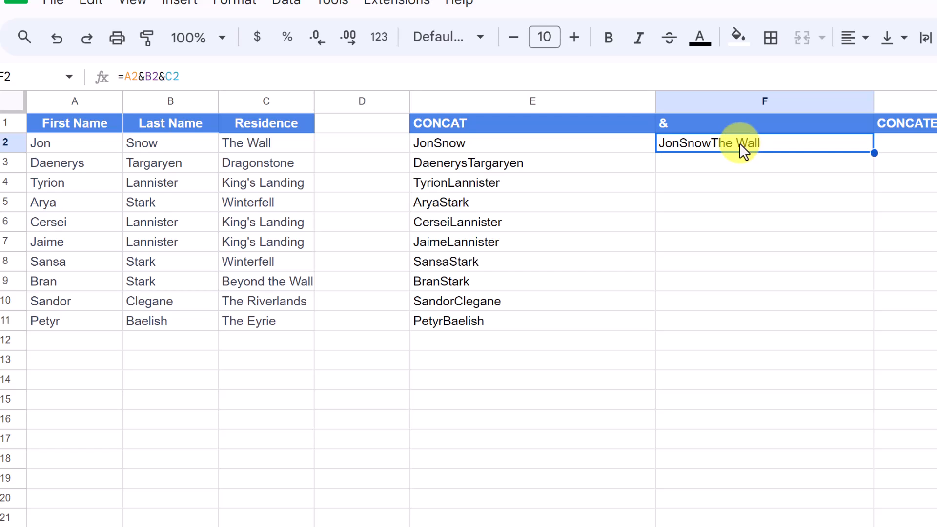
pyautogui.doubleClick(706, 143)
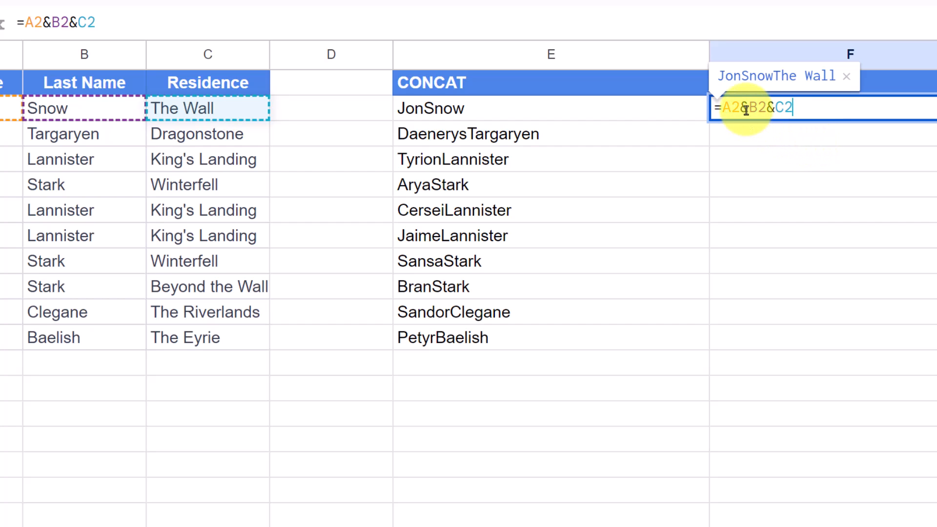
pyautogui.click(773, 111)
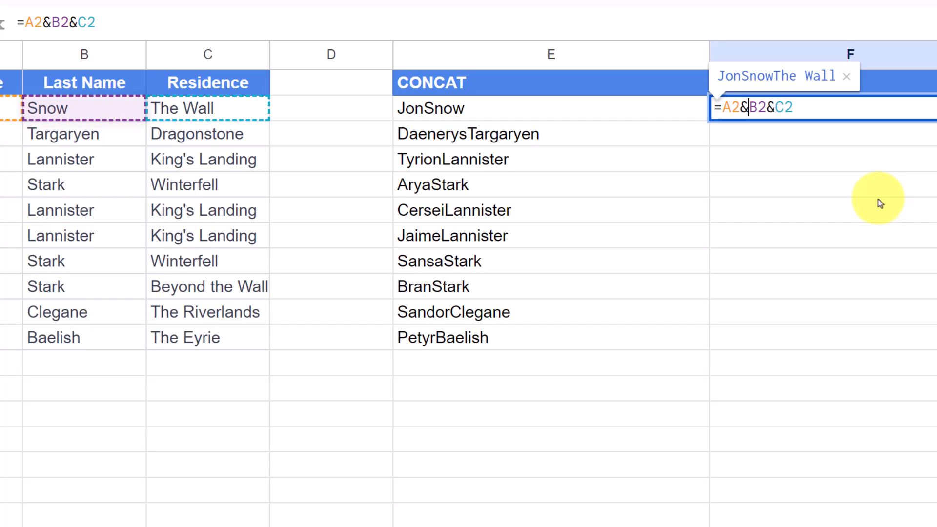
pyautogui.write('"')
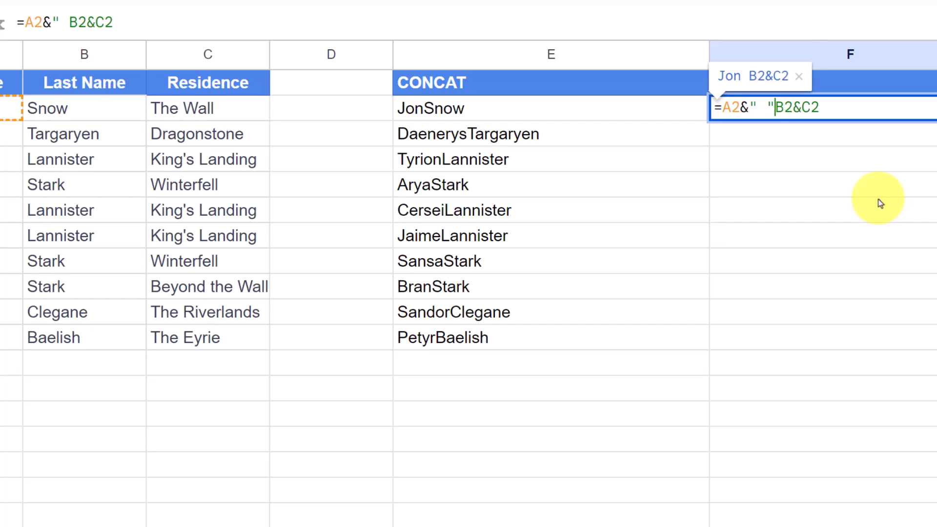
pyautogui.write(' "')
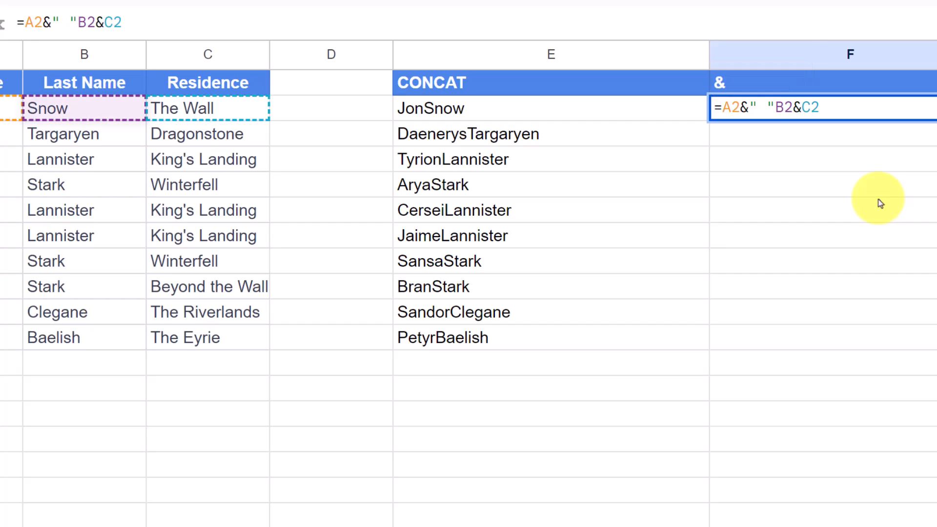
pyautogui.write('&')
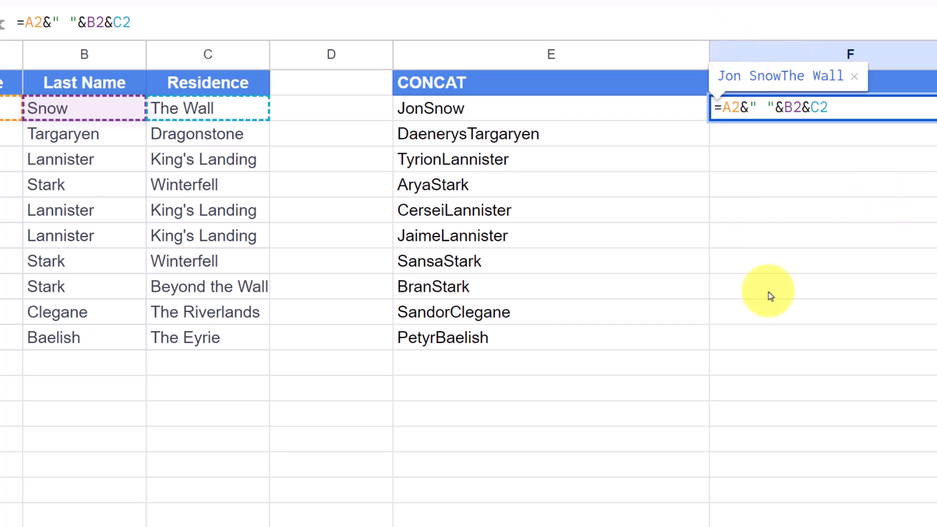
pyautogui.press('Return')
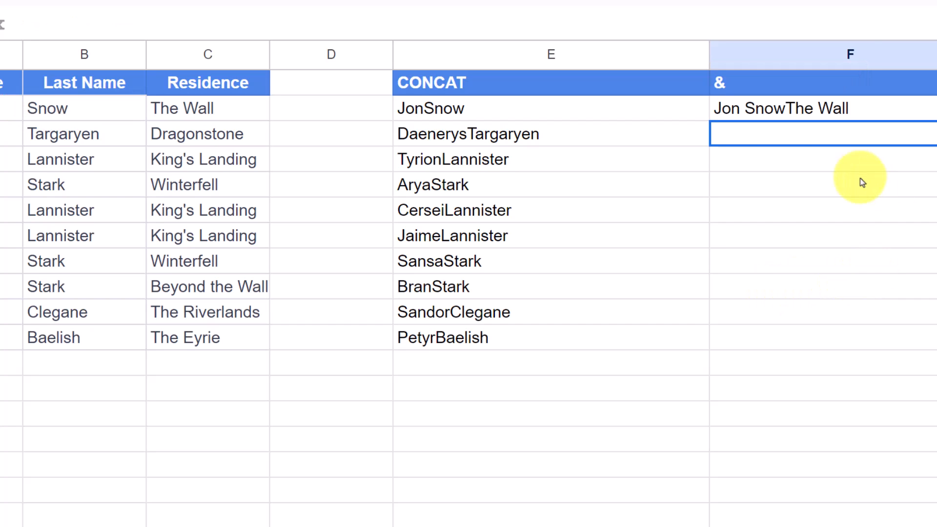
# Add a spaced hyphen before the residence in F2, making the formula =A2&" "&B2&" - "&C2.
pyautogui.click(830, 111)
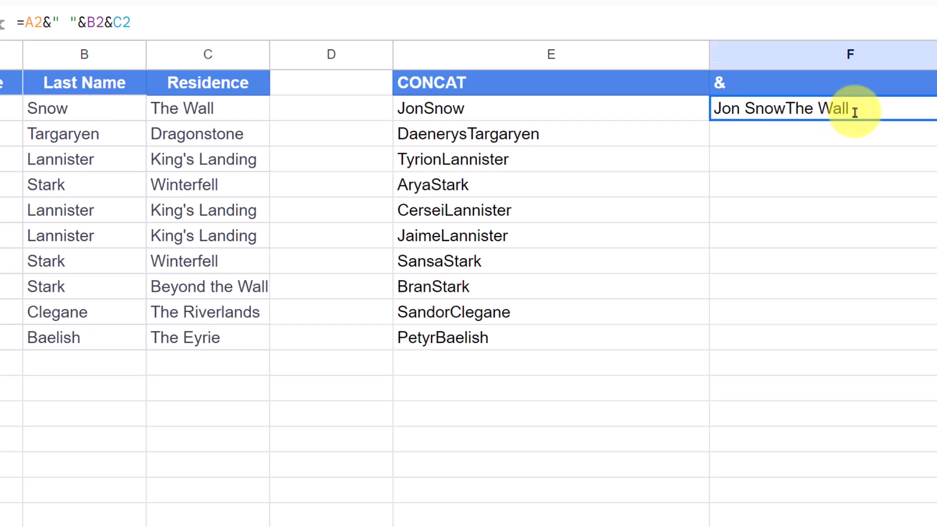
pyautogui.doubleClick(851, 110)
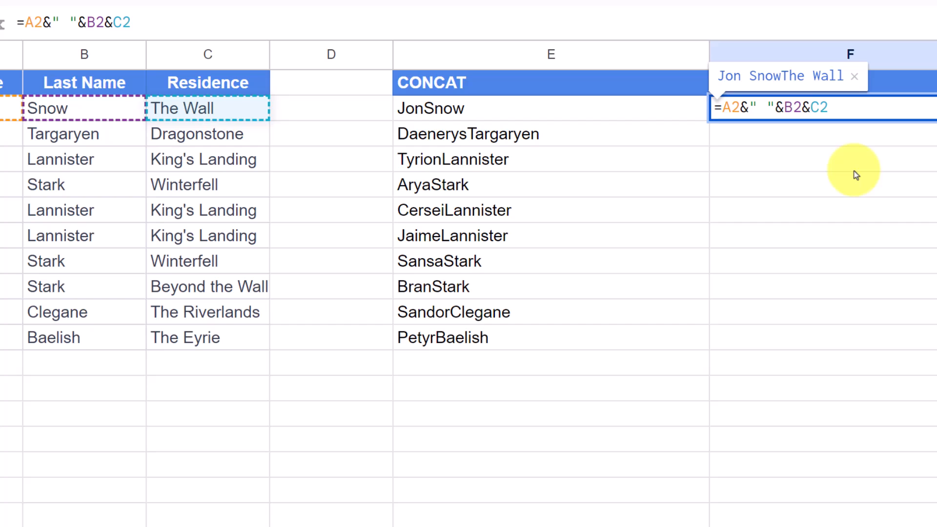
pyautogui.write('"')
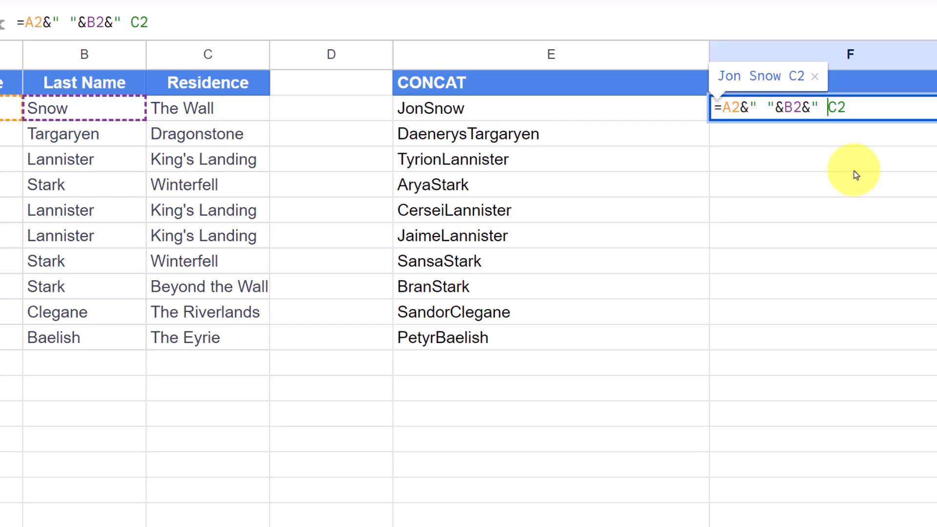
pyautogui.write(' -')
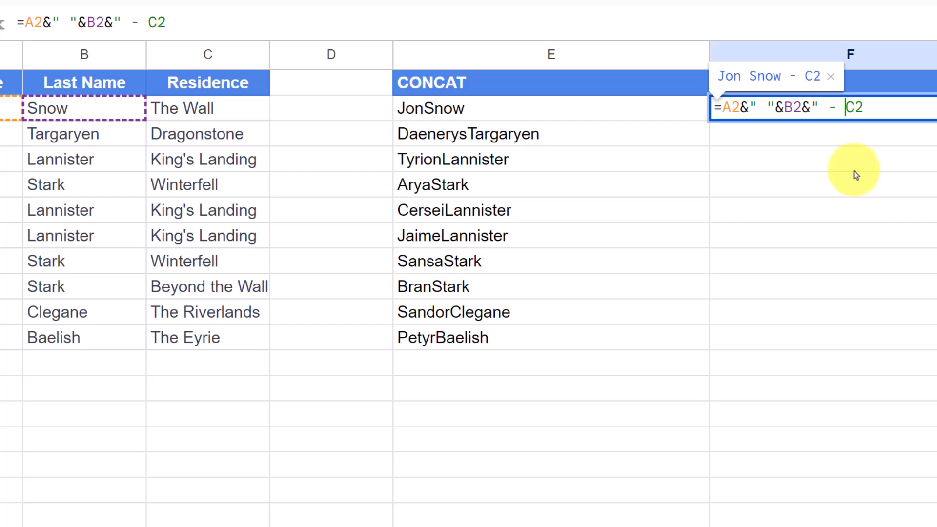
pyautogui.write(' "')
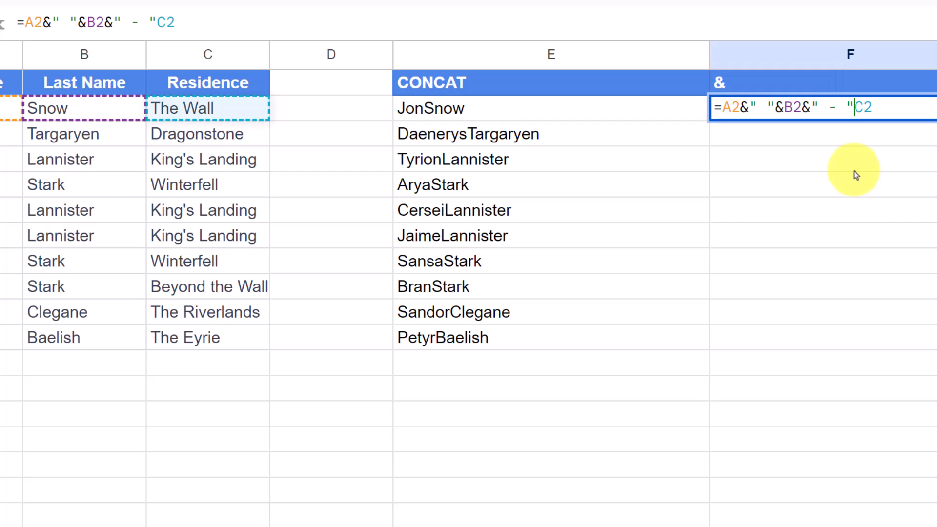
pyautogui.write('&')
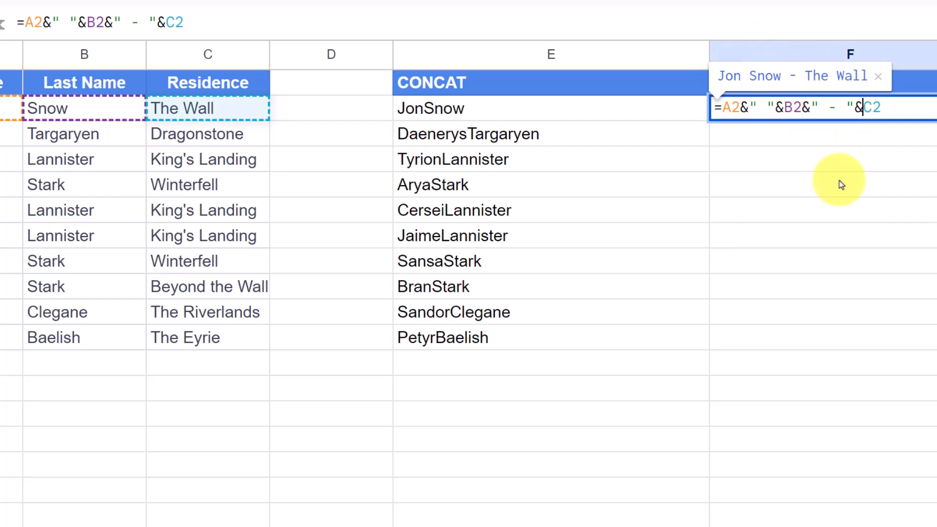
pyautogui.press('Return')
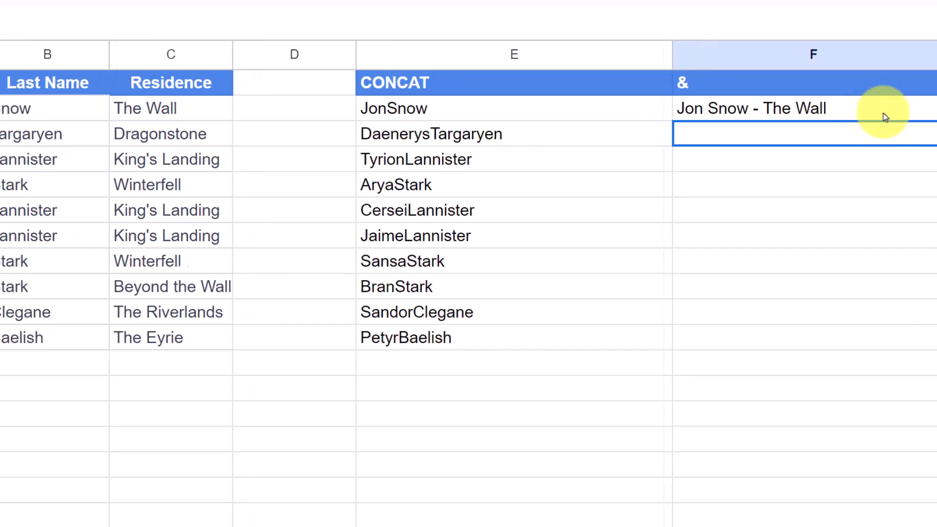
# Autofill the ampersand formula from F2 down to F11.
pyautogui.click(875, 113)
pyautogui.moveTo(786, 120); pyautogui.dragTo(779, 349)
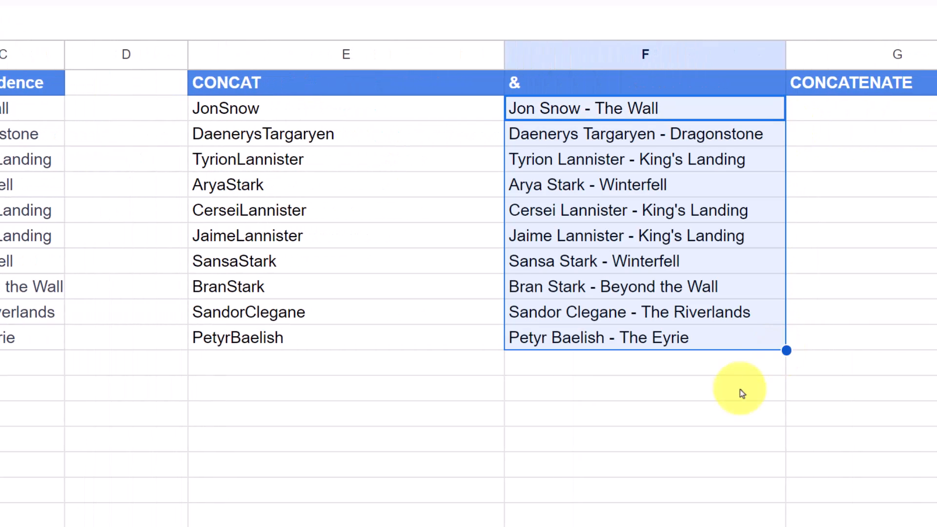
pyautogui.click(734, 385)
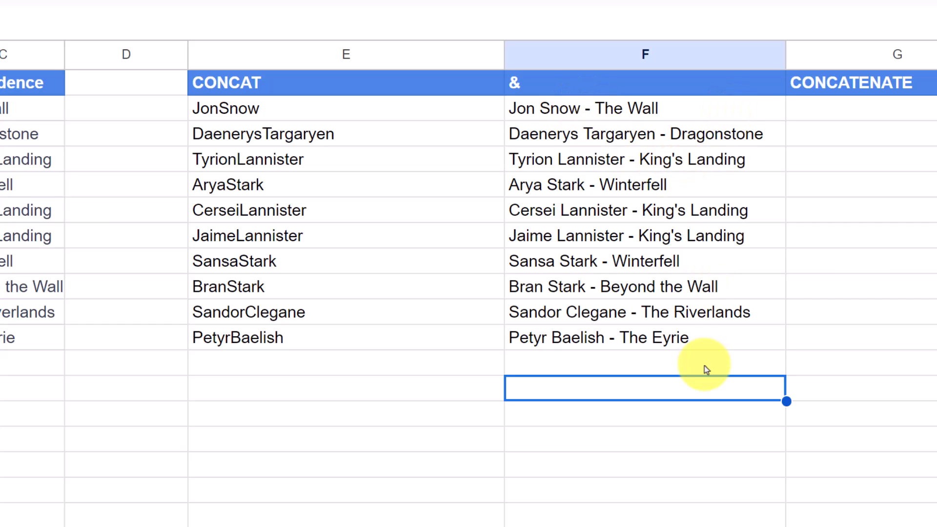
# Join the first name, last name and residence in G2 with CONCATENATE over the range A2:C2.
pyautogui.click(840, 110)
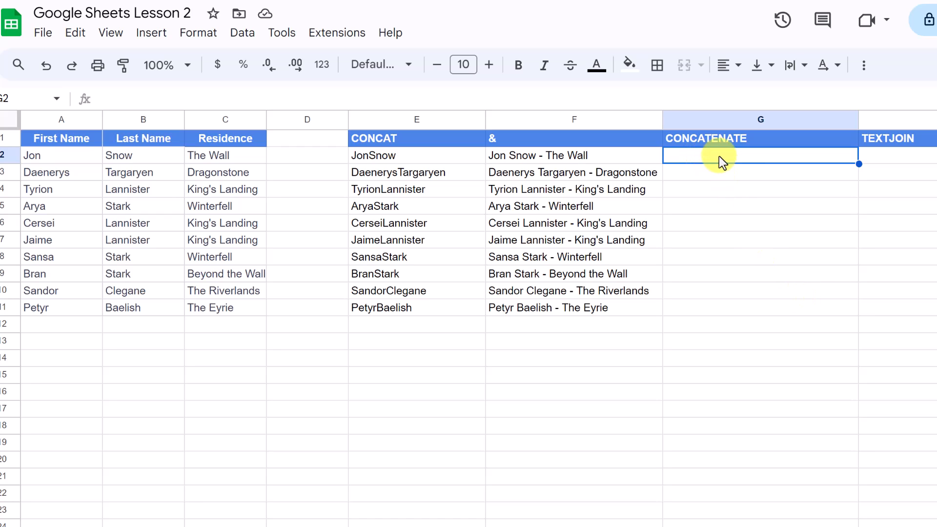
pyautogui.write('=')
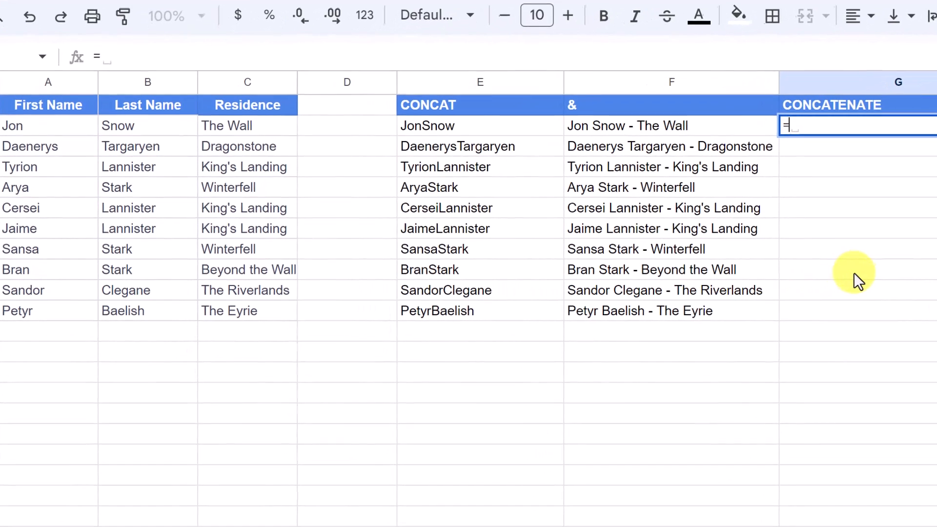
pyautogui.write('conc')
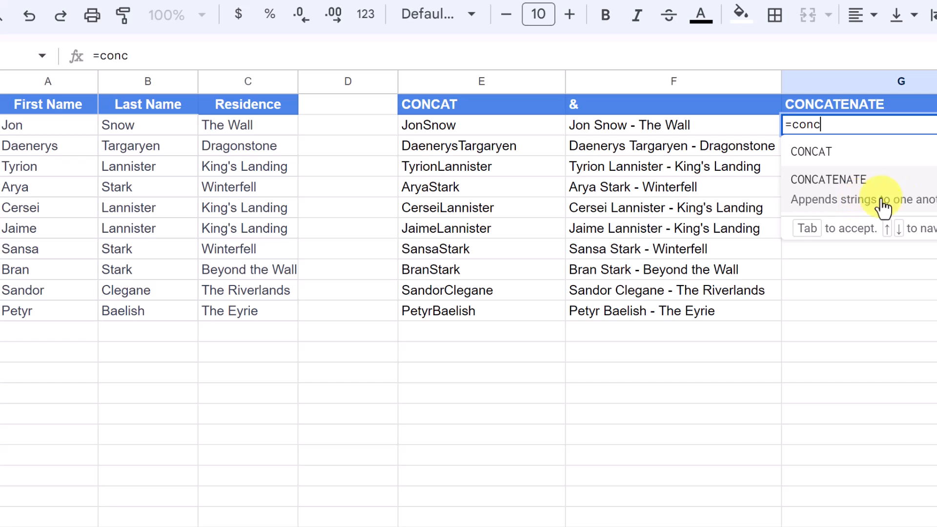
pyautogui.click(843, 192)
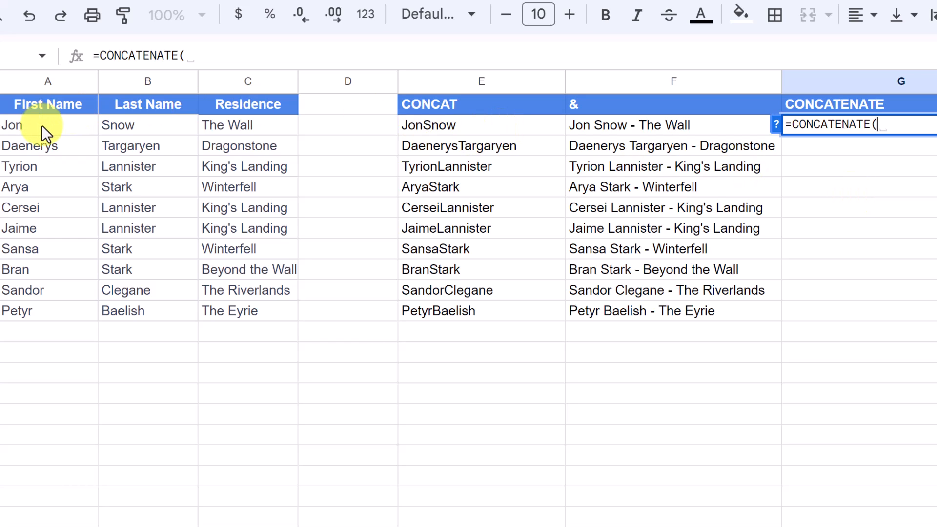
pyautogui.moveTo(42, 125); pyautogui.dragTo(221, 127)
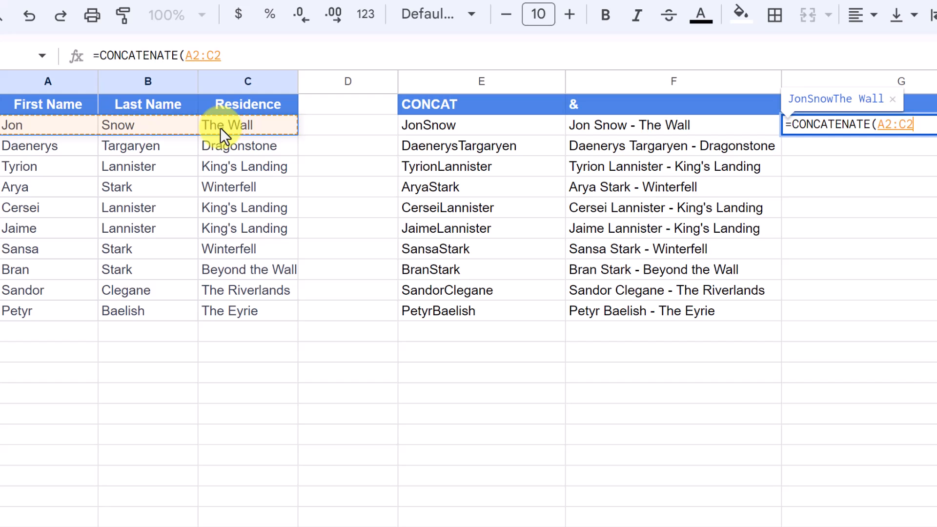
pyautogui.press('Return')
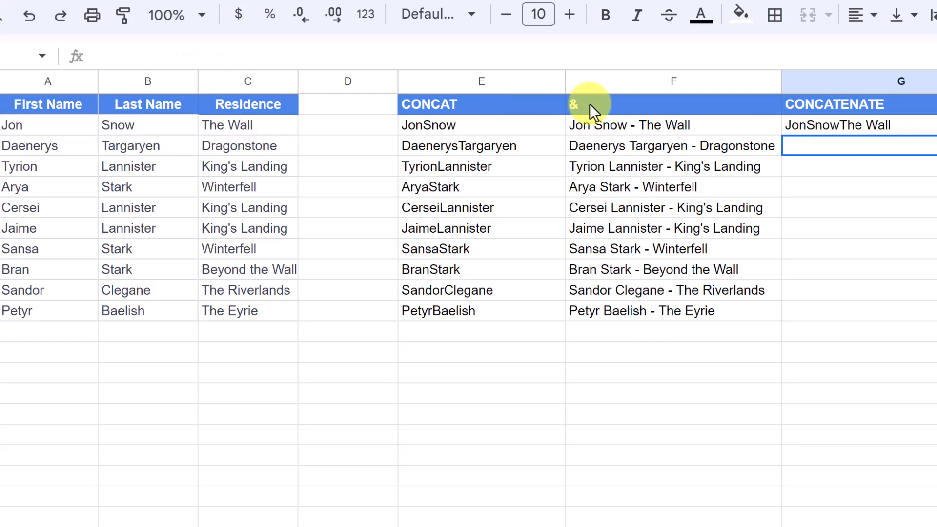
# Replace G2's formula with a CONCATENATE over the first and last names in the range A2:B11.
pyautogui.click(871, 128)
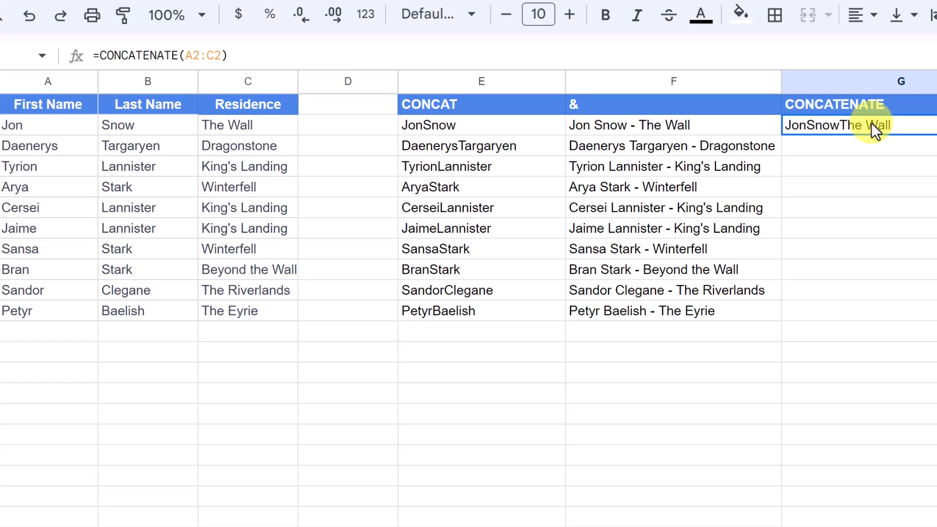
pyautogui.press('Delete')
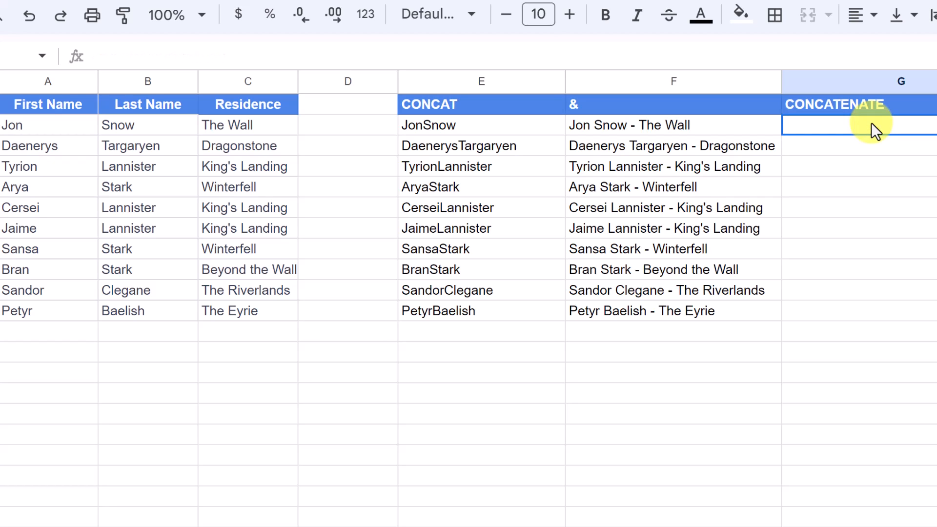
pyautogui.write('=conc')
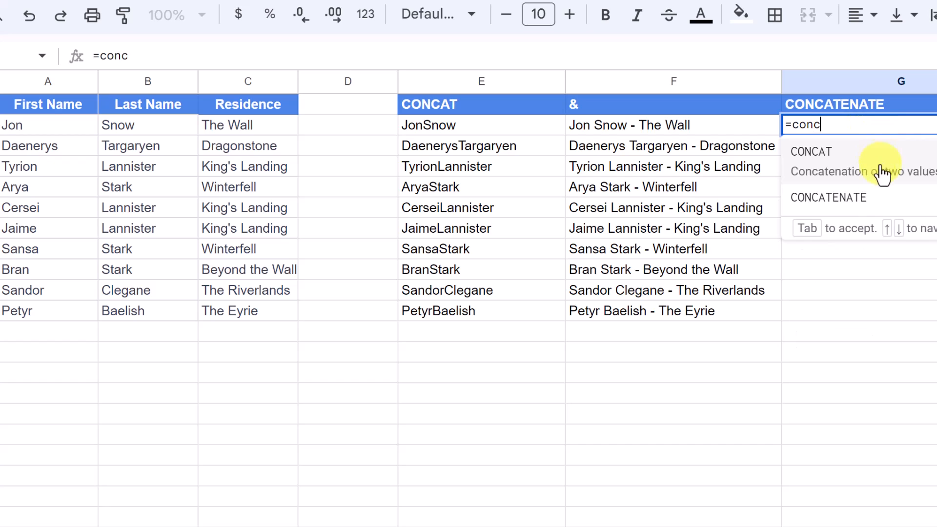
pyautogui.click(852, 197)
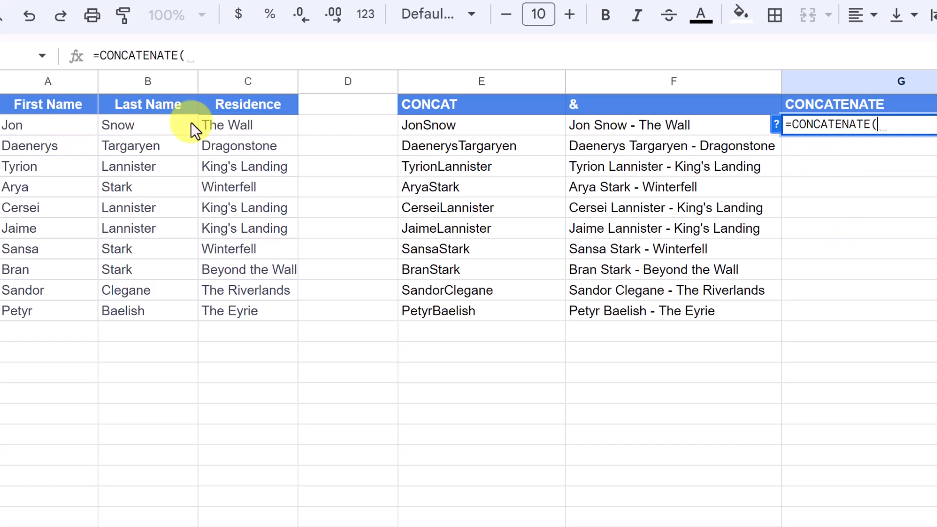
pyautogui.moveTo(25, 128); pyautogui.dragTo(128, 249)
pyautogui.moveTo(145, 304); pyautogui.dragTo(145, 307)
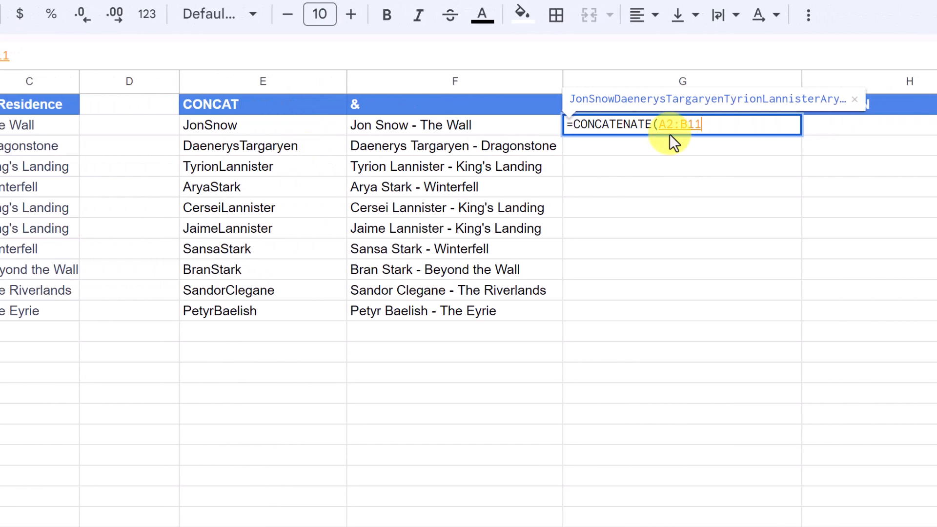
pyautogui.press('Return')
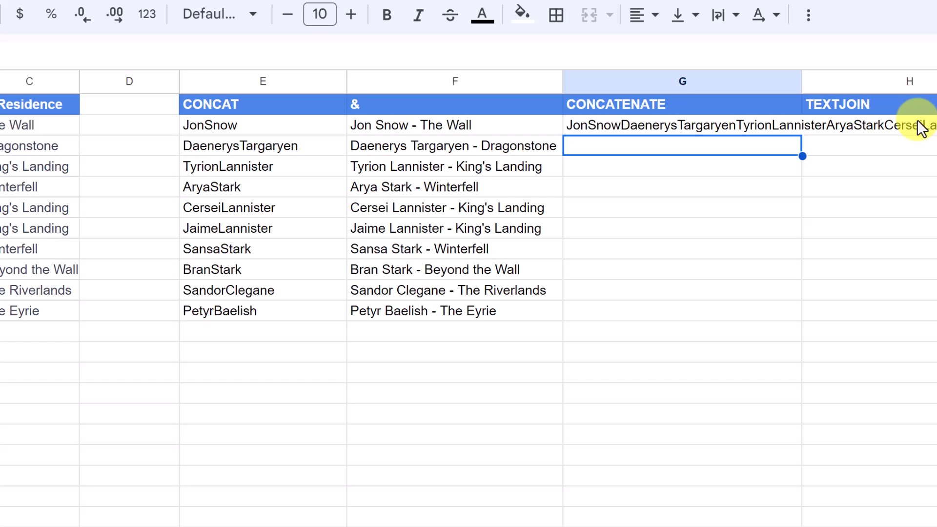
# Clear G2 and enter =CONCATENATE(A2," ",B2, " - ",C2) to join the name and residence with separators.
pyautogui.click(640, 128)
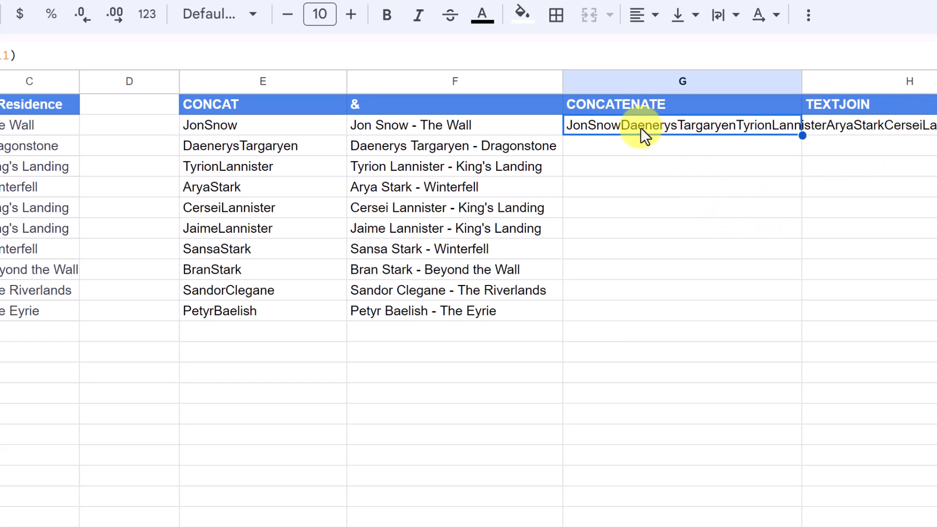
pyautogui.press('Delete')
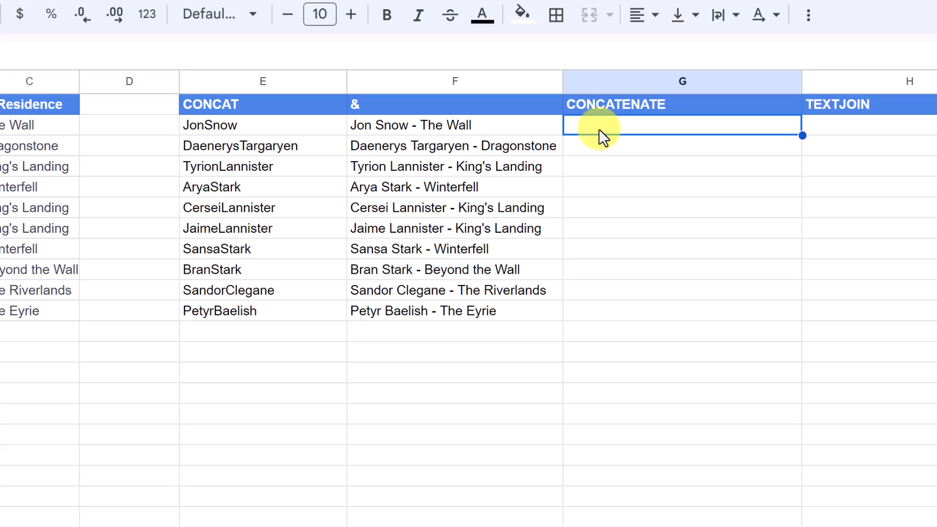
pyautogui.write('=')
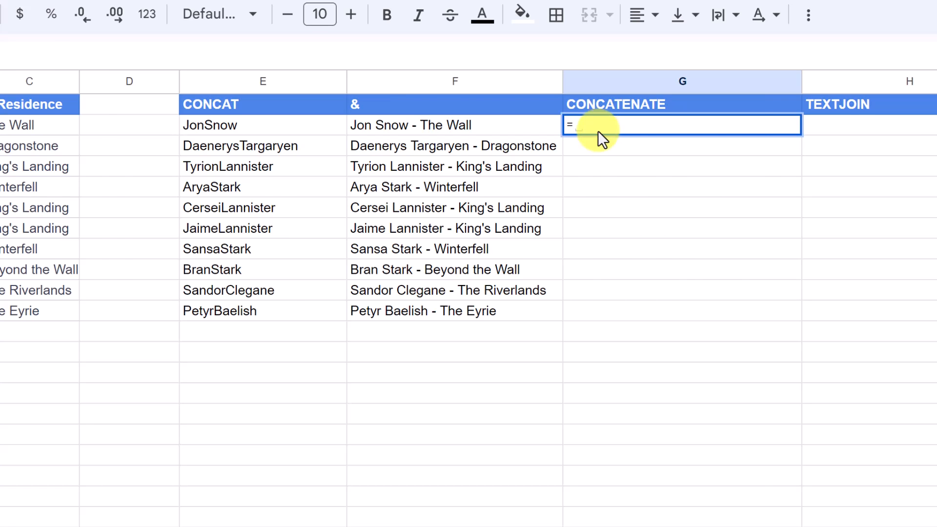
pyautogui.write('conca')
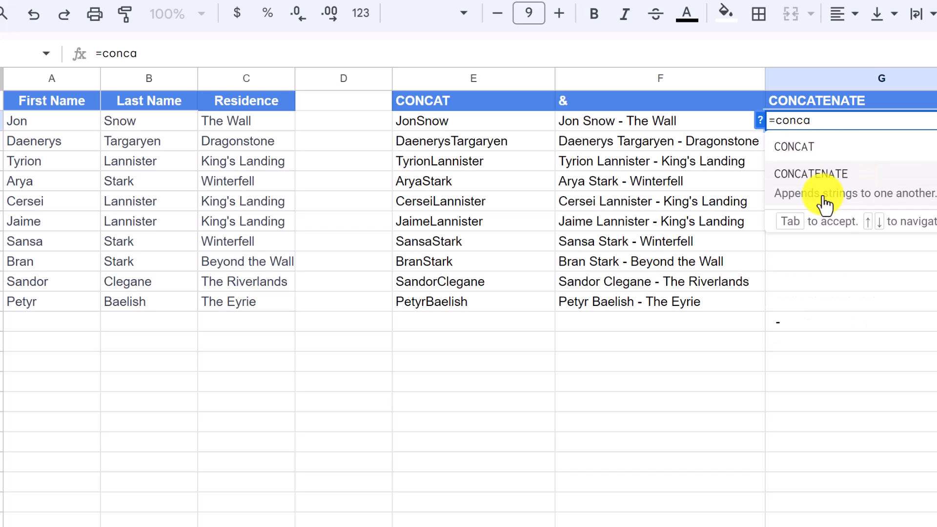
pyautogui.click(824, 200)
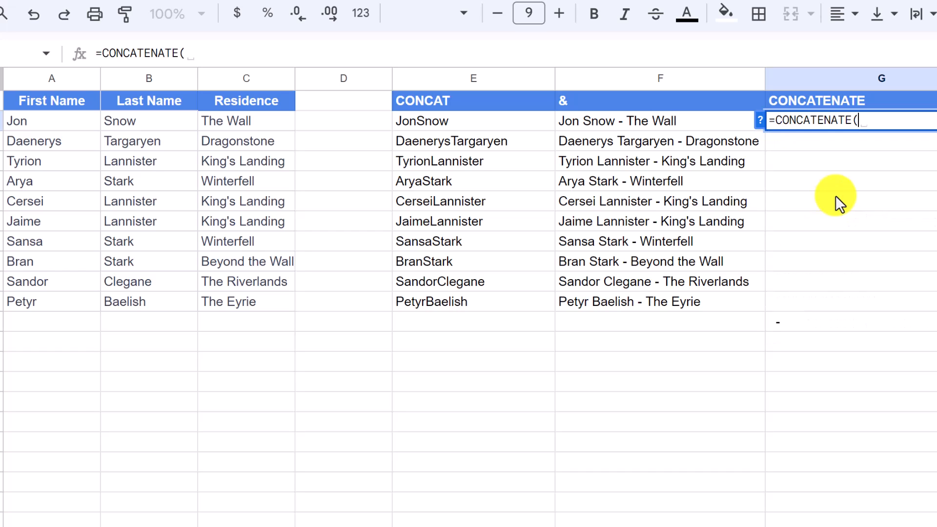
pyautogui.click(54, 122)
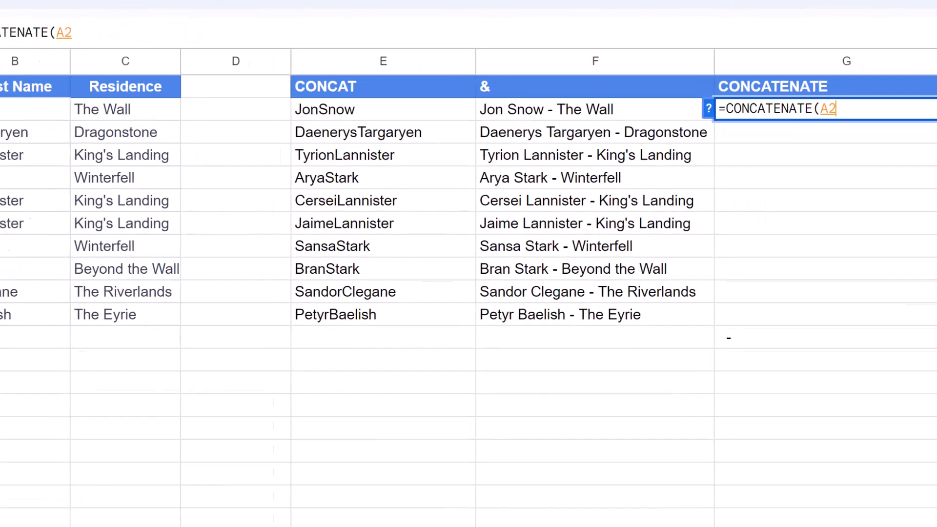
pyautogui.write(', ')
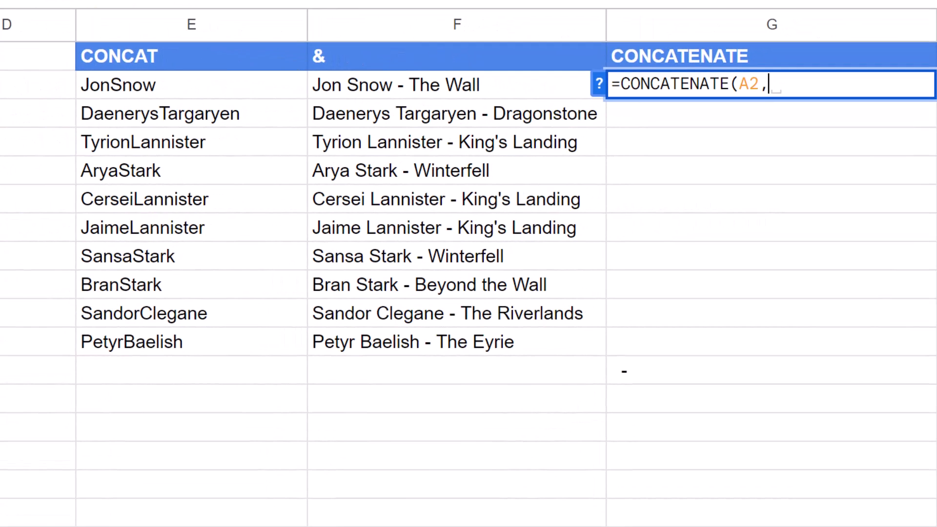
pyautogui.write('" ",')
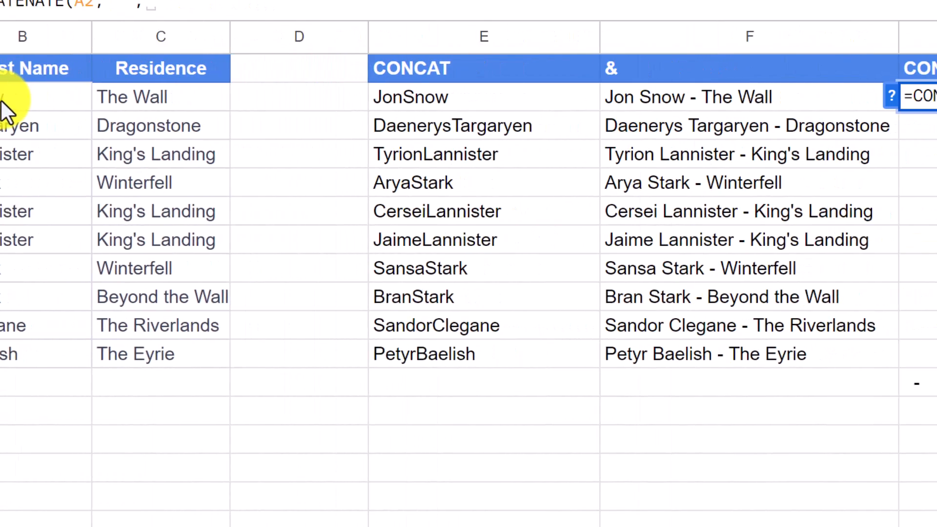
pyautogui.click(2, 104)
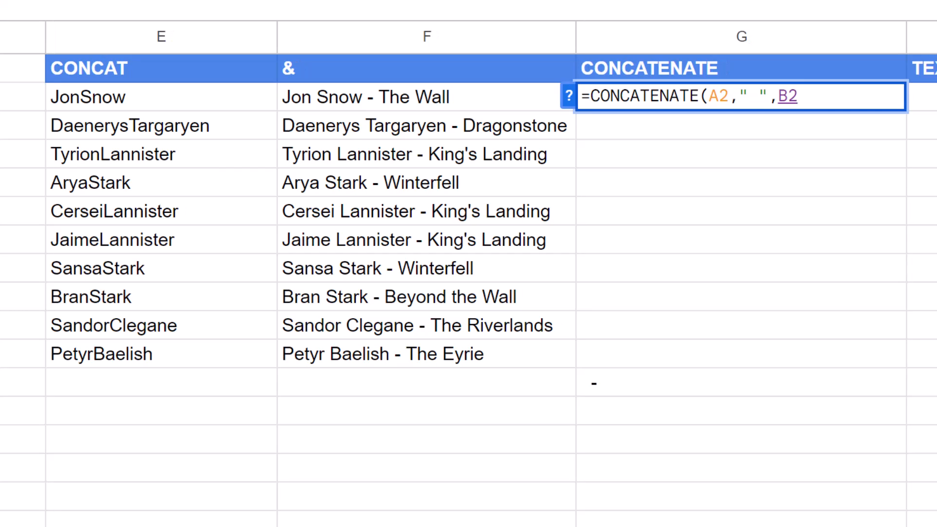
pyautogui.write(', " - ",')
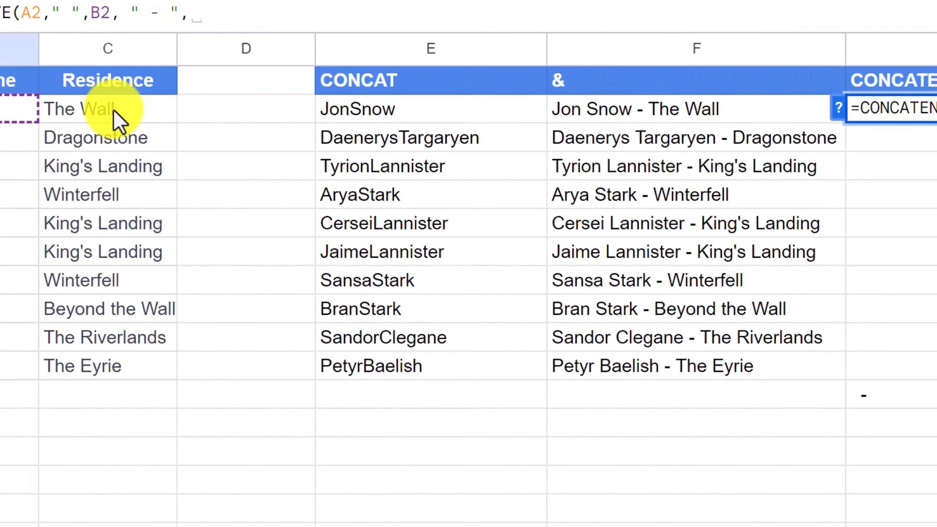
pyautogui.click(115, 111)
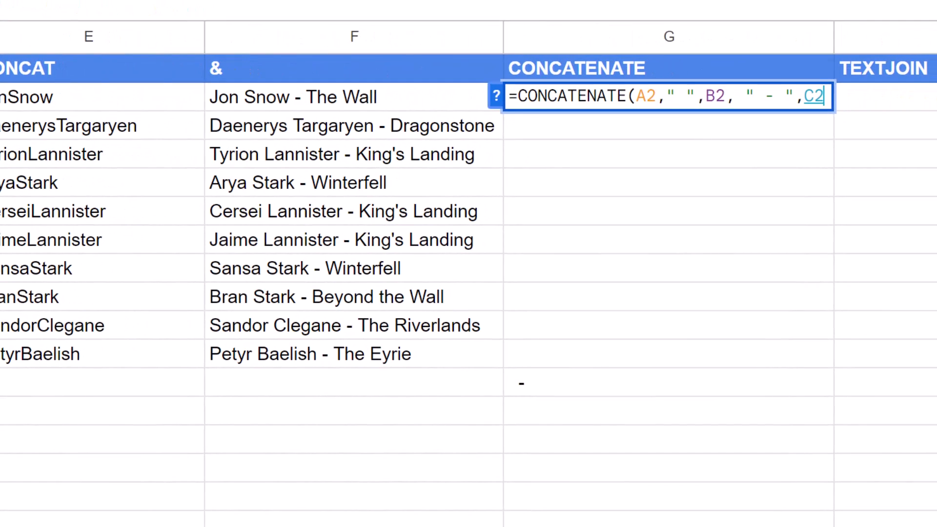
pyautogui.press('Return')
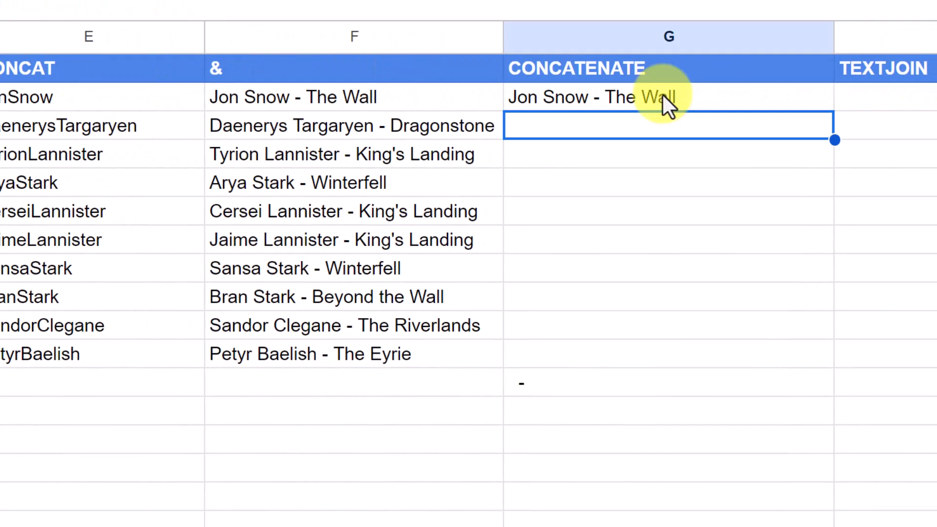
# Autofill the CONCATENATE formula from G2 down to G11.
pyautogui.click(619, 101)
pyautogui.moveTo(833, 112); pyautogui.dragTo(807, 366)
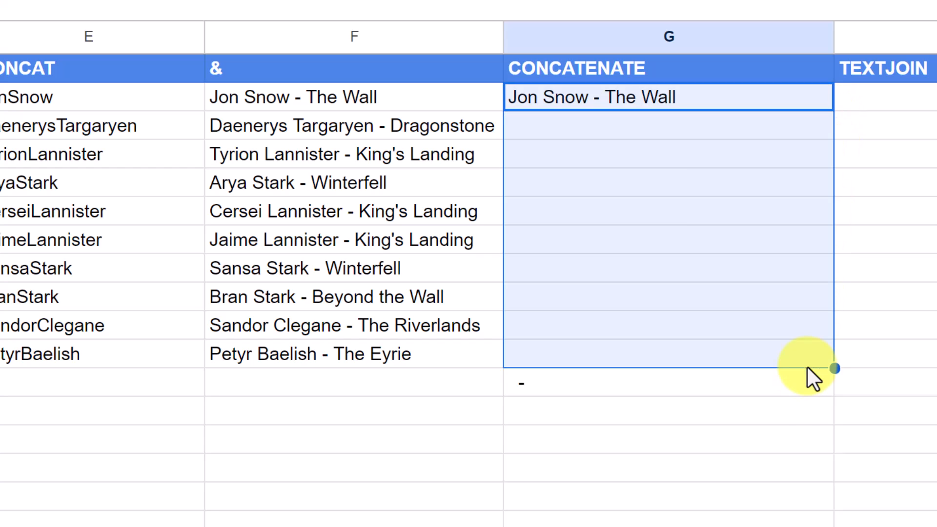
pyautogui.click(762, 417)
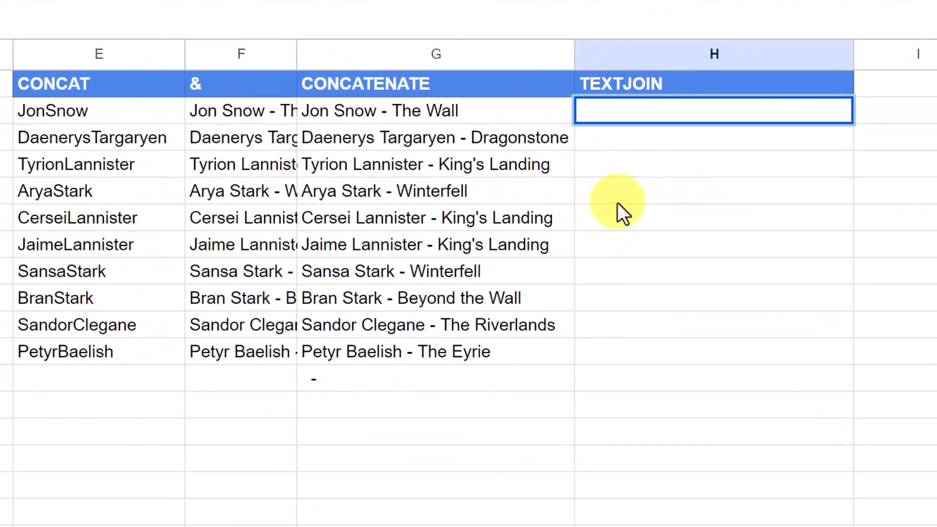
# Start a TEXTJOIN formula in H2 and expand the function's syntax help.
pyautogui.write('=')
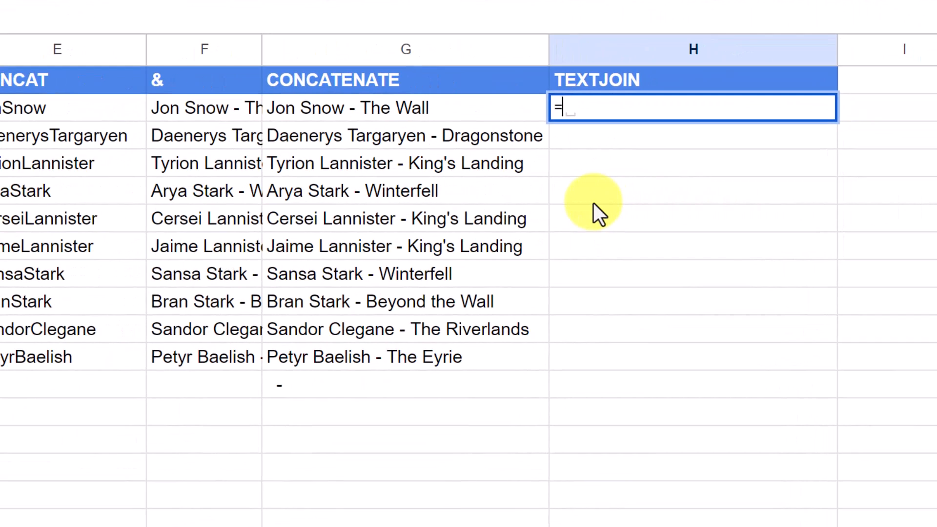
pyautogui.write('tex')
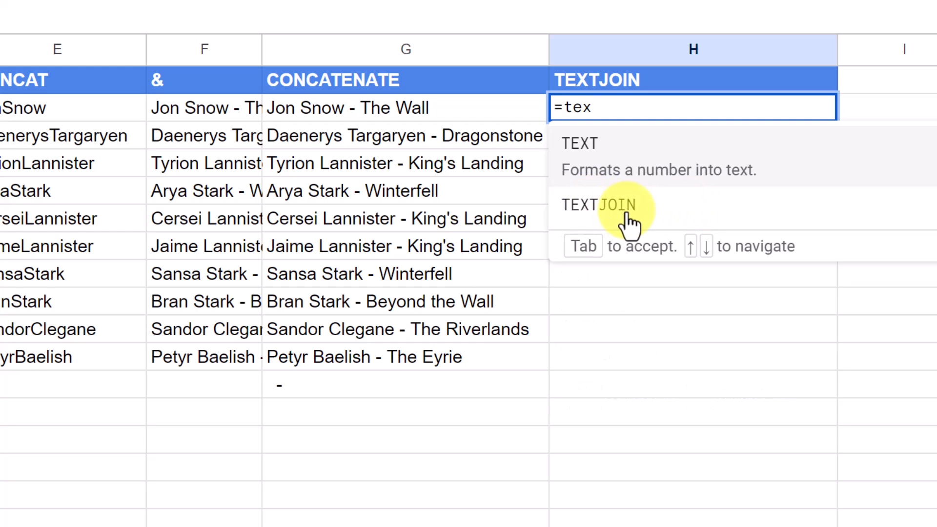
pyautogui.click(629, 209)
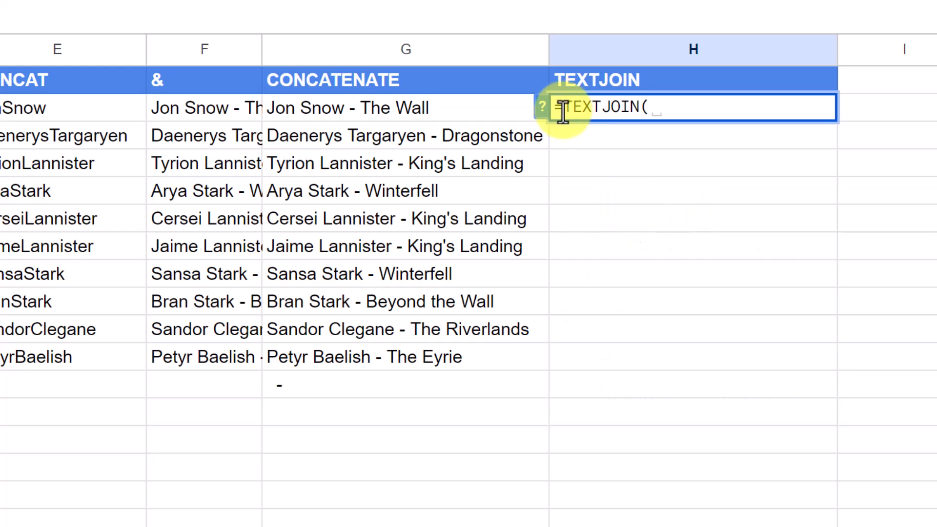
pyautogui.click(543, 107)
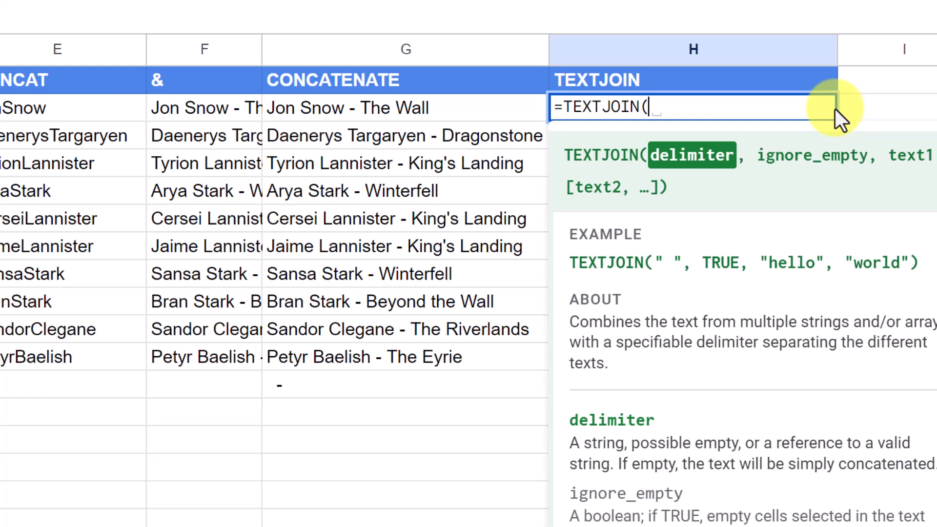
# Complete H2's TEXTJOIN with a quoted space as delimiter, True for ignoring empty cells and the range A2:C2.
pyautogui.write('"')
pyautogui.write('" "')
pyautogui.write(',')
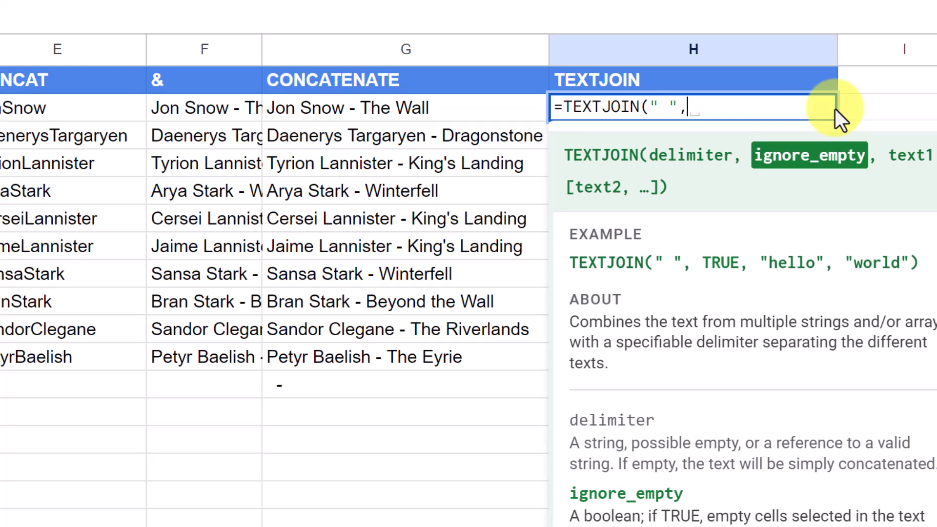
pyautogui.press('BackSpace')
pyautogui.write('True,')
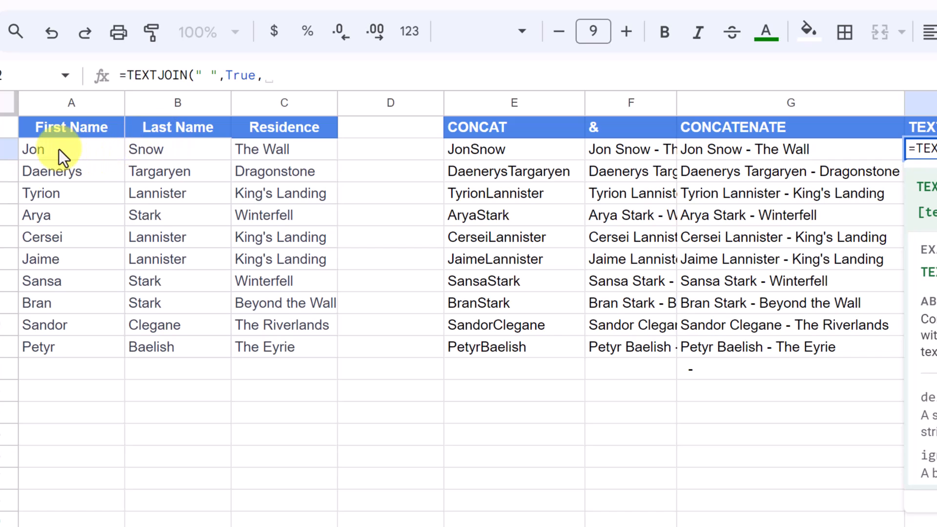
pyautogui.moveTo(103, 149); pyautogui.dragTo(263, 148)
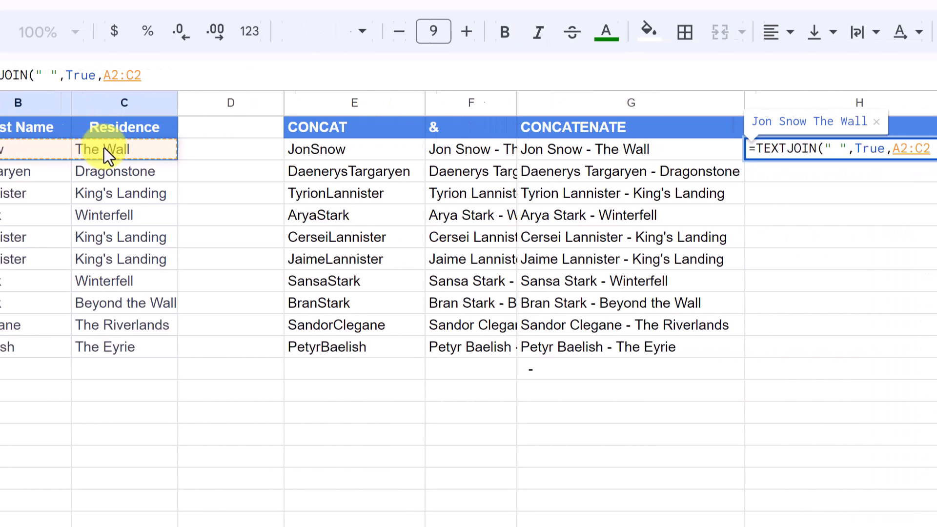
pyautogui.press('Return')
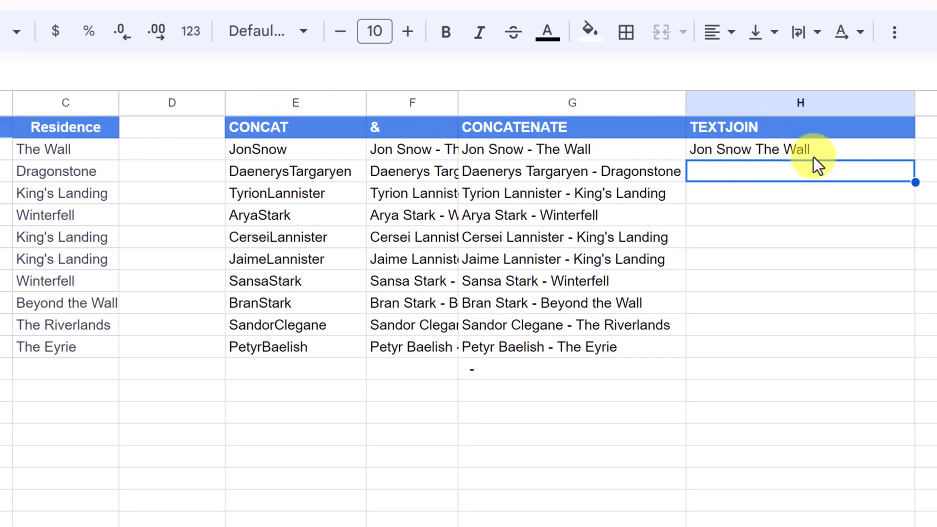
# Autofill the TEXTJOIN formula from H2 down through the remaining name rows.
pyautogui.click(858, 153)
pyautogui.moveTo(915, 160); pyautogui.dragTo(878, 364)
pyautogui.moveTo(888, 414); pyautogui.dragTo(889, 413)
pyautogui.click(885, 411)
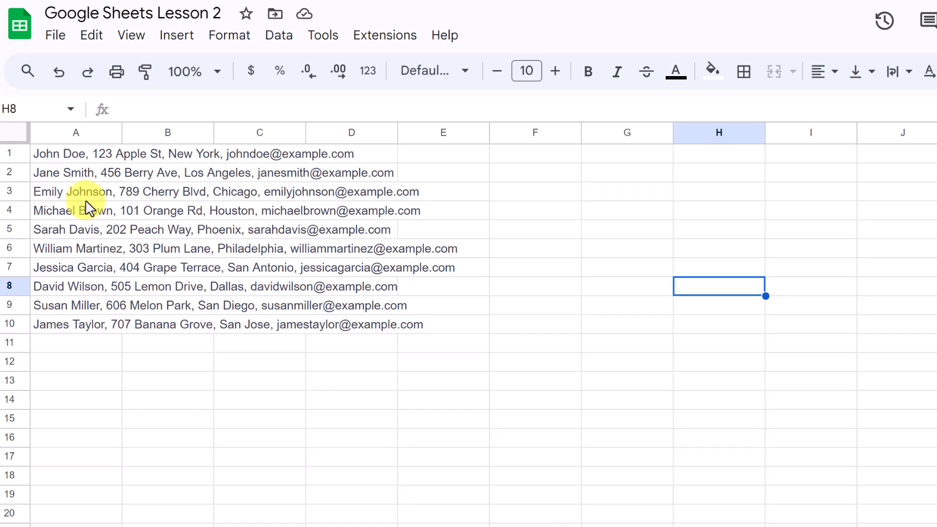
# Split the comma-separated contact records in A1:A10 into separate columns using the automatically detected separator.
pyautogui.click(57, 156)
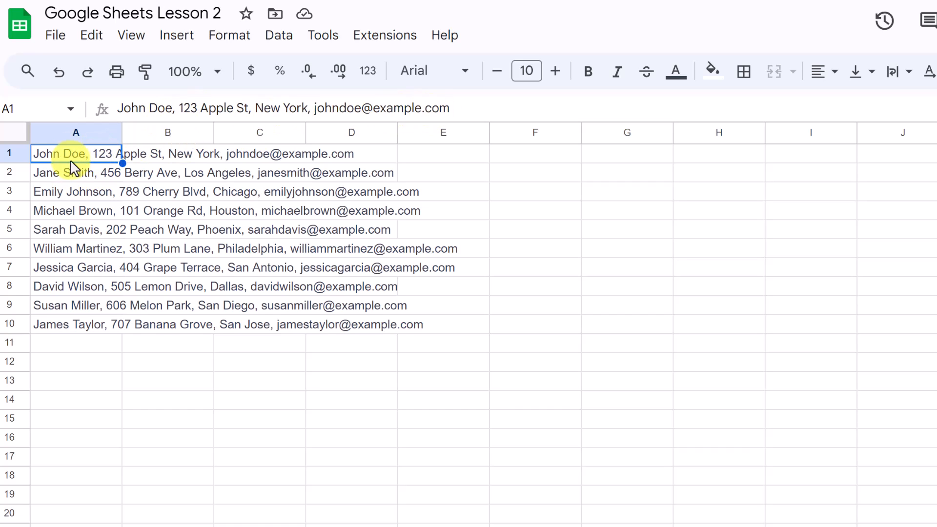
pyautogui.click(73, 175)
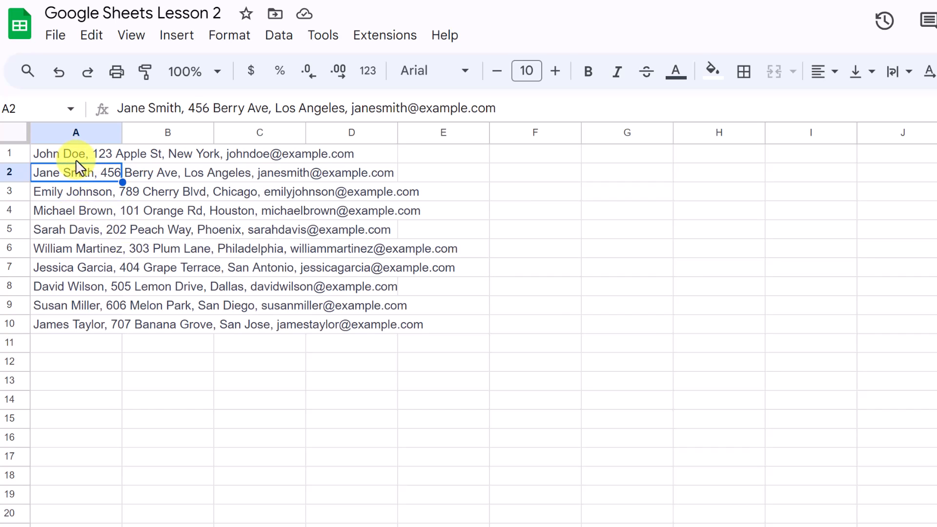
pyautogui.click(68, 157)
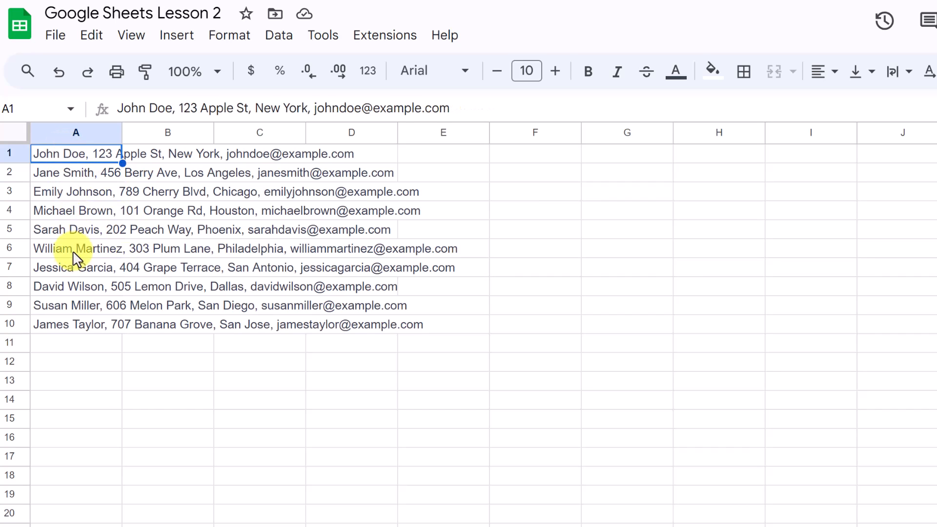
pyautogui.hotkey('shift', 'Down')
pyautogui.hotkey('shift', 'Down')
pyautogui.hotkey('shift', 'Down')
pyautogui.hotkey('shift', 'Down')
pyautogui.hotkey('shift', 'Down')
pyautogui.hotkey('shift', 'Down')
pyautogui.hotkey('shift', 'Down')
pyautogui.hotkey('shift', 'Down')
pyautogui.hotkey('shift', 'Down')
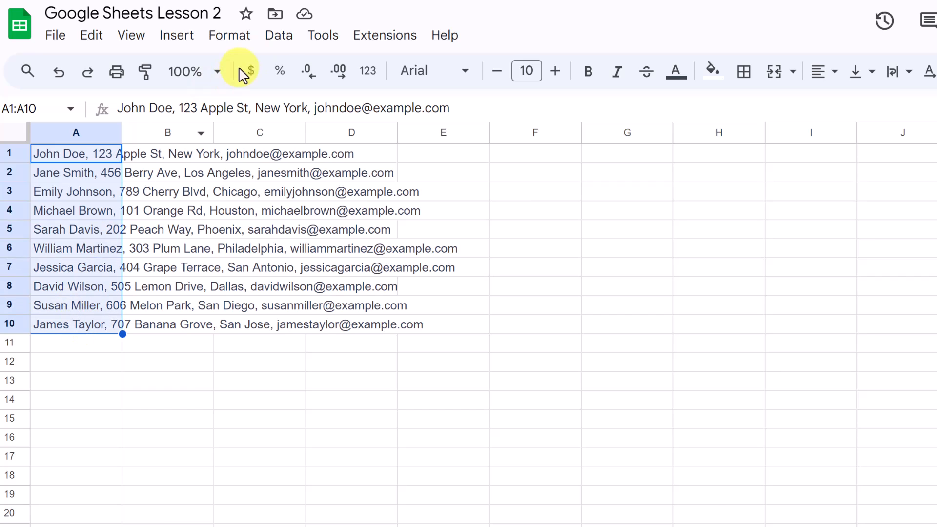
pyautogui.click(281, 38)
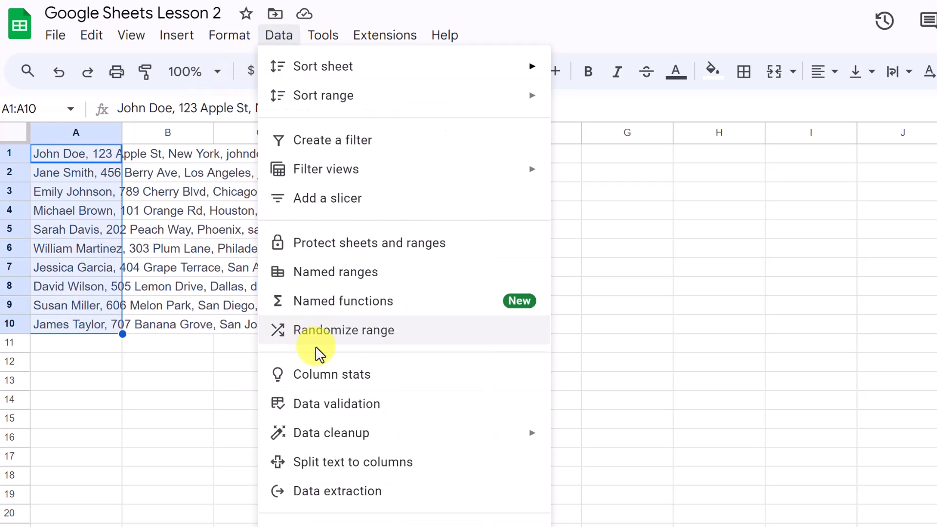
pyautogui.click(401, 471)
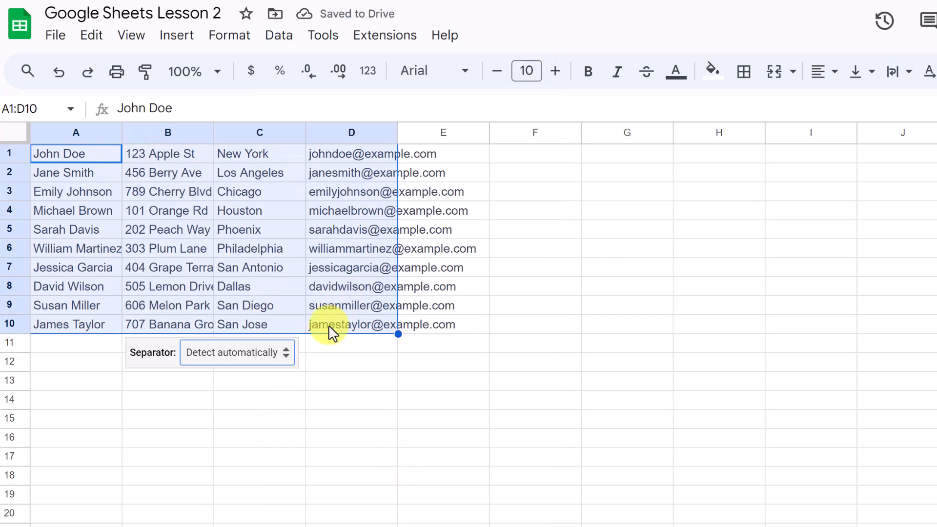
# Review the separator options for the split contact records and keep automatic detection.
pyautogui.click(287, 366)
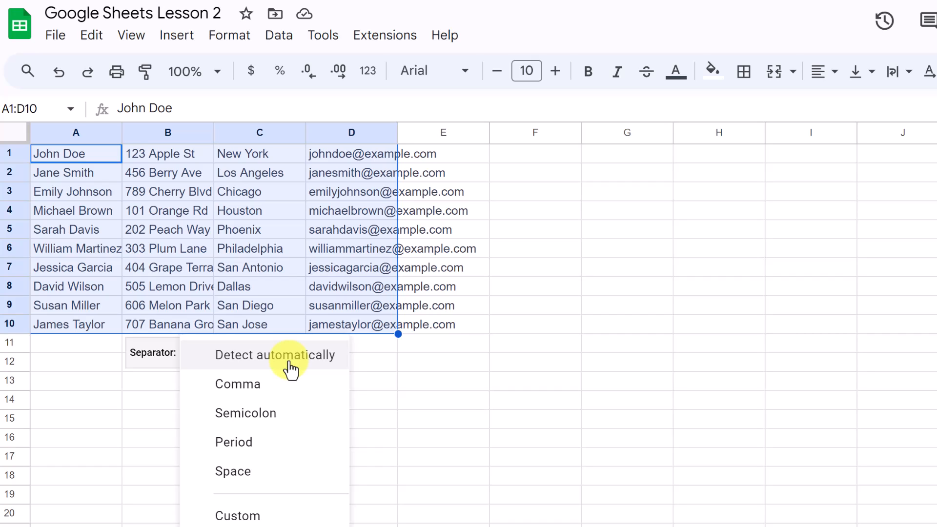
pyautogui.click(291, 361)
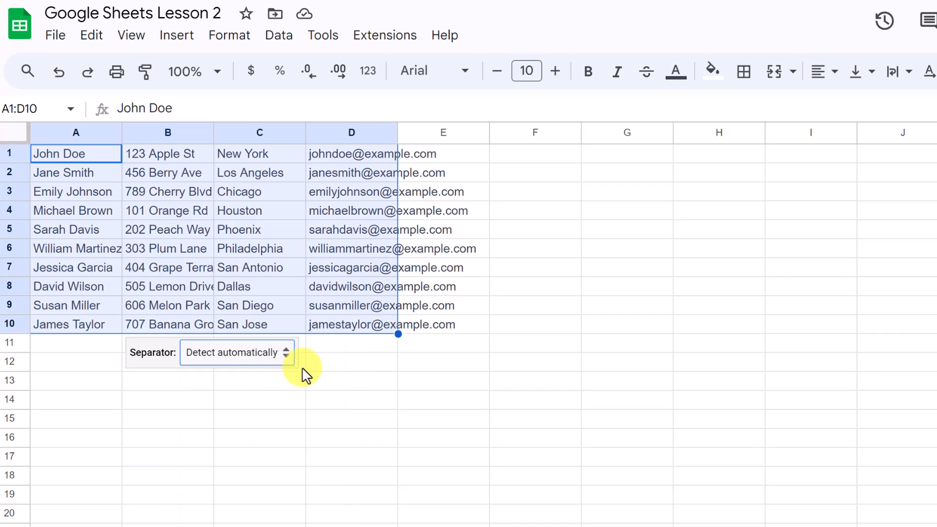
pyautogui.click(381, 378)
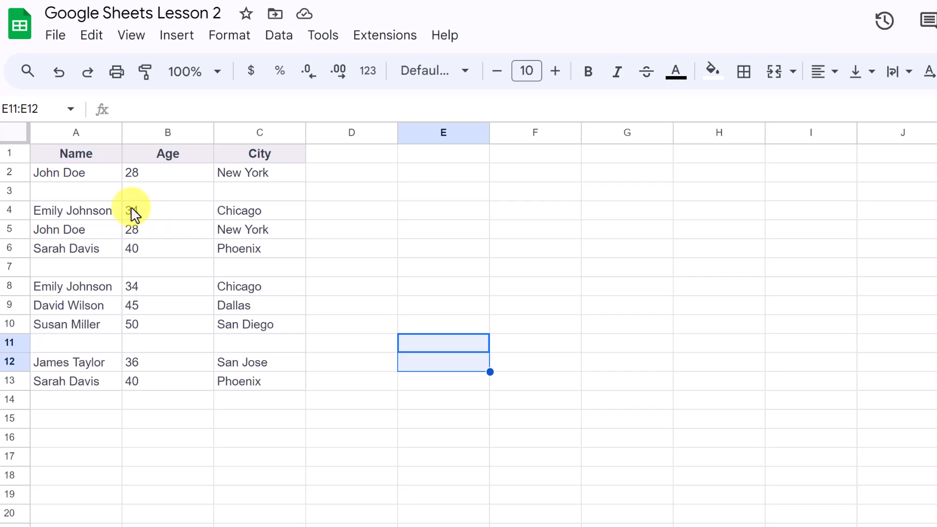
# Remove duplicate rows from the range A2:C13, analyzing all three columns without a header row.
pyautogui.click(64, 177)
pyautogui.moveTo(246, 256); pyautogui.dragTo(262, 385)
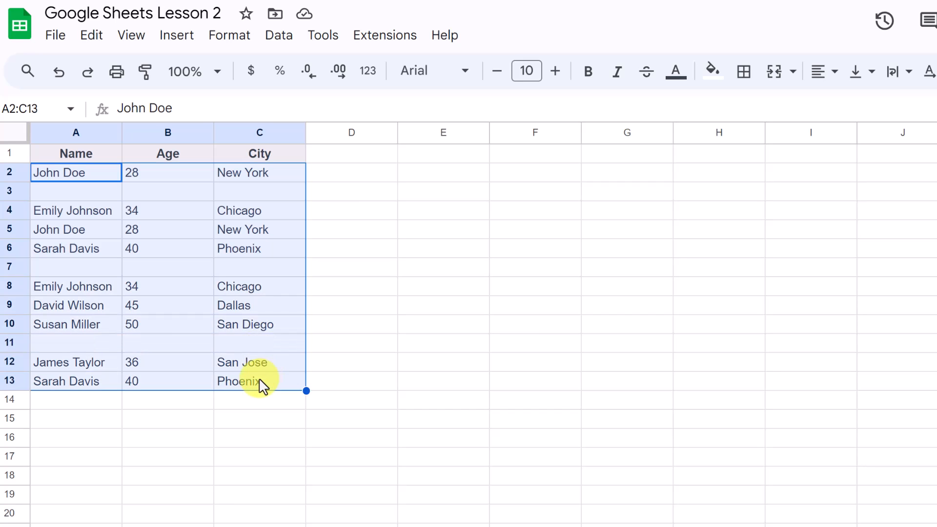
pyautogui.click(286, 39)
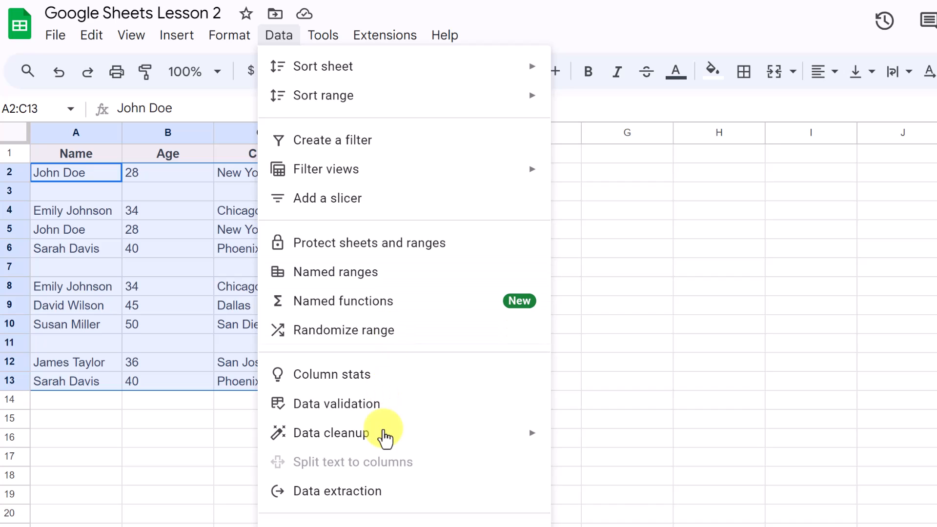
pyautogui.moveTo(386, 431)
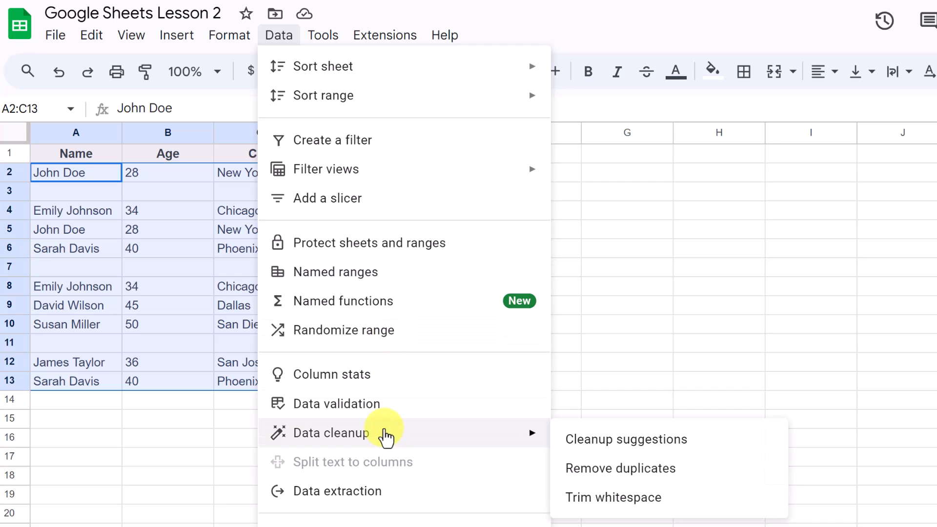
pyautogui.click(635, 482)
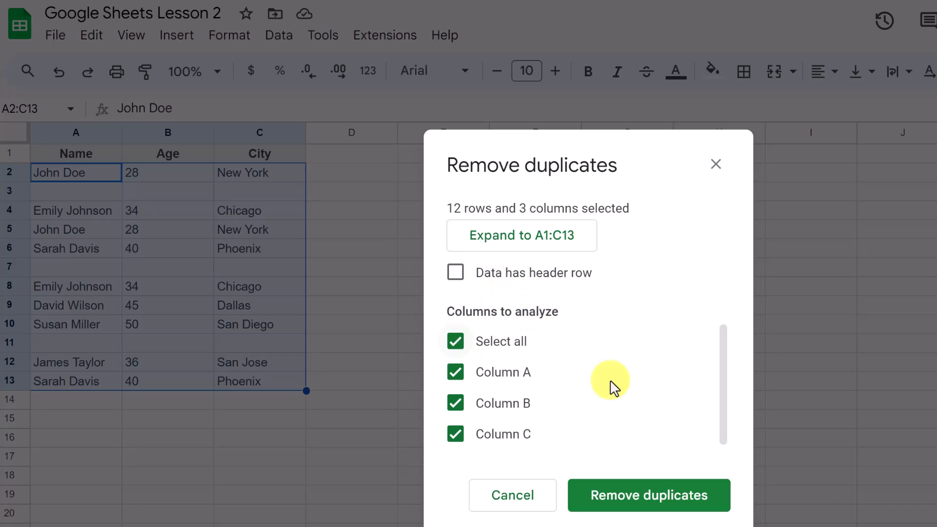
pyautogui.click(644, 495)
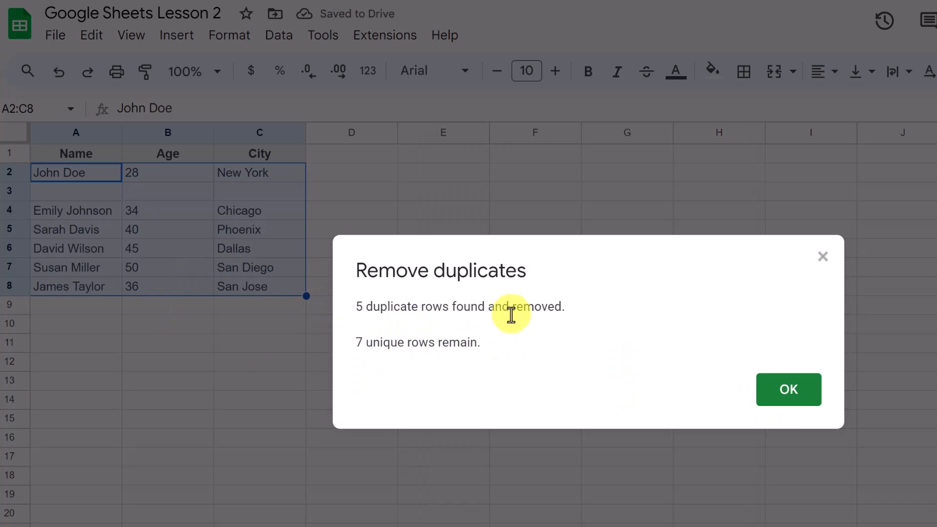
pyautogui.click(788, 390)
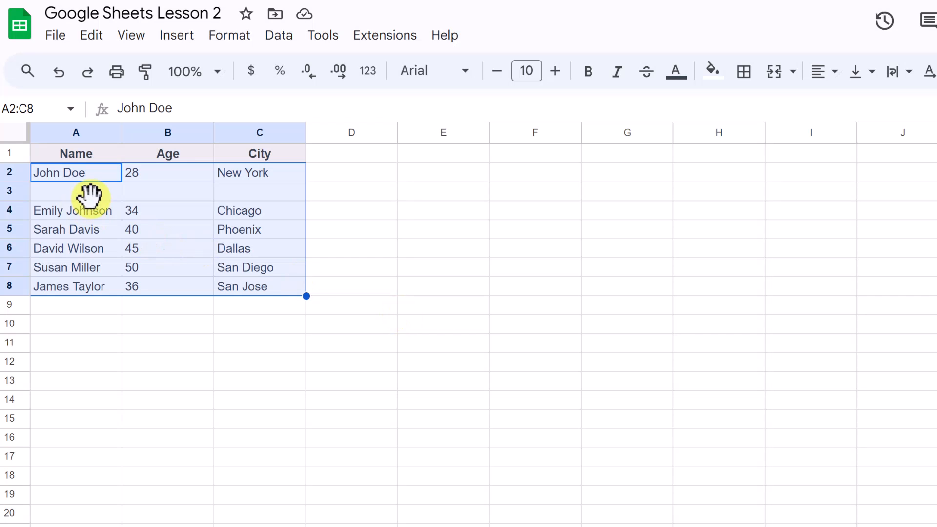
# Delete the remaining blank row 3 from the Name, Age and City table.
pyautogui.click(91, 202)
pyautogui.click(92, 191)
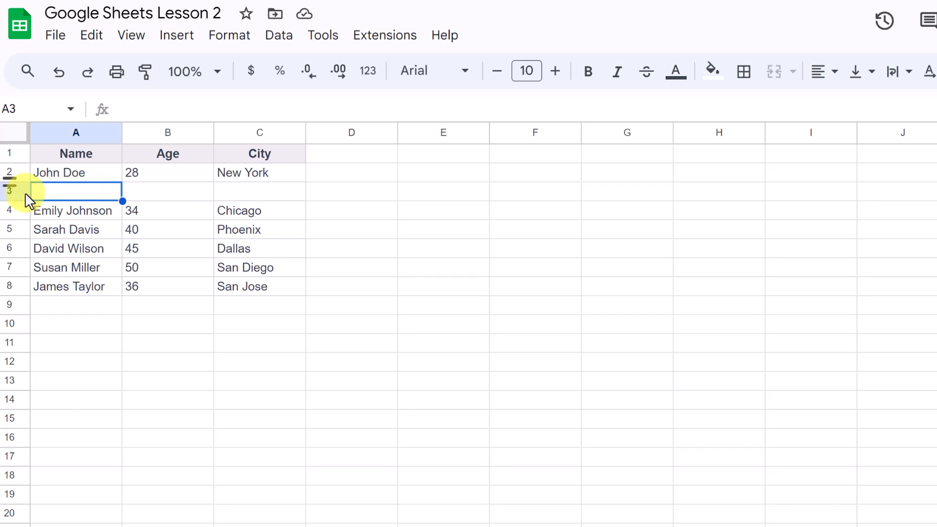
pyautogui.rightClick(10, 191)
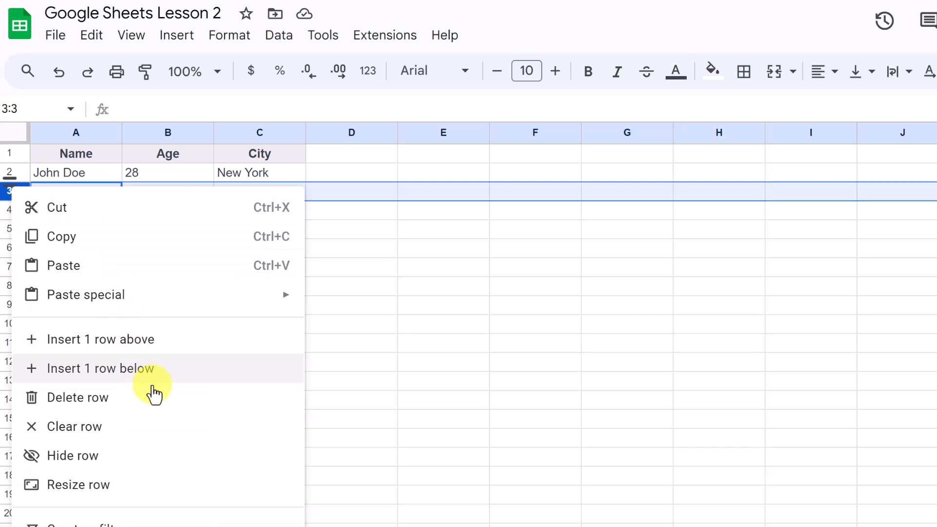
pyautogui.click(161, 406)
pyautogui.click(341, 279)
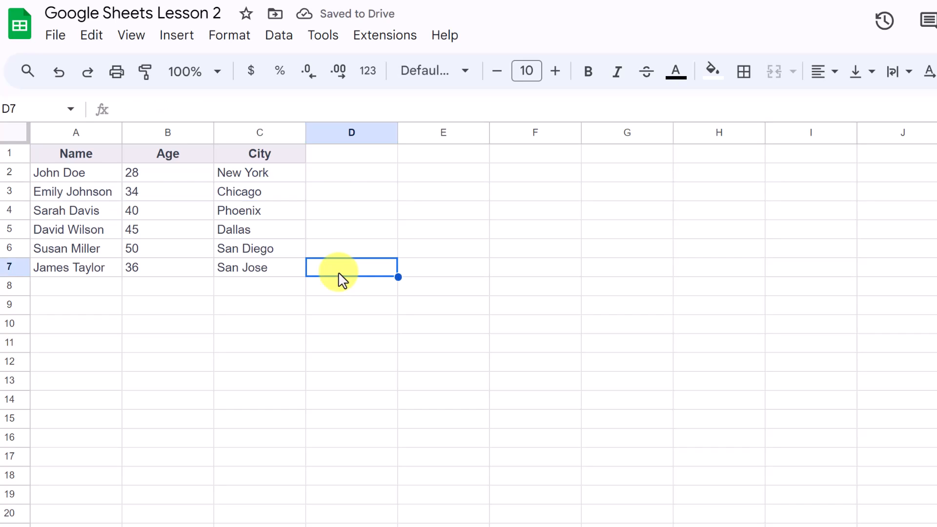
pyautogui.click(282, 36)
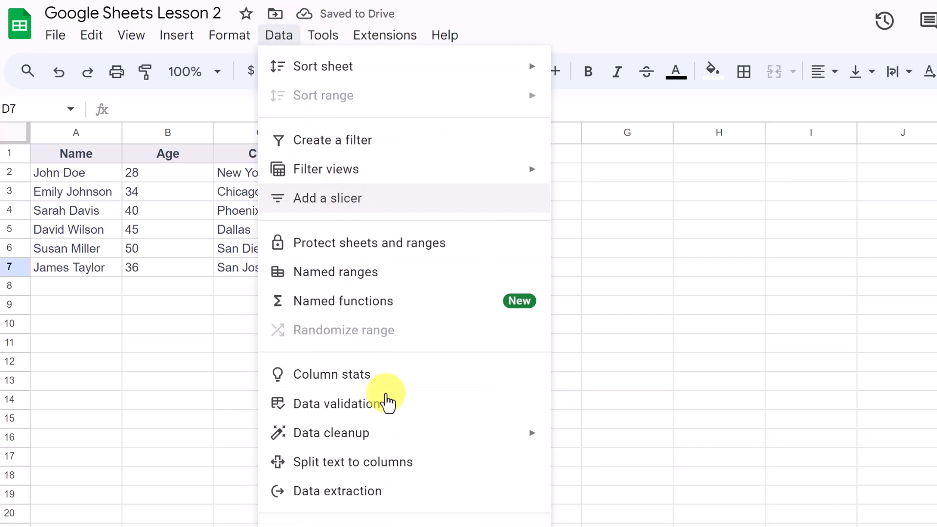
pyautogui.moveTo(409, 449)
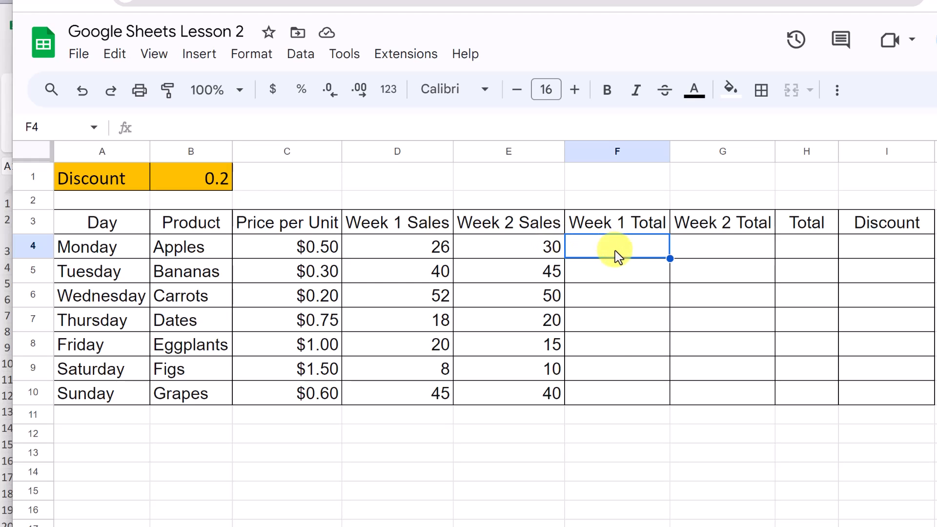
# Enter =C4*D4 in F4 for Monday's Week 1 Total and accept the suggested autofill for the rows below.
pyautogui.write('=')
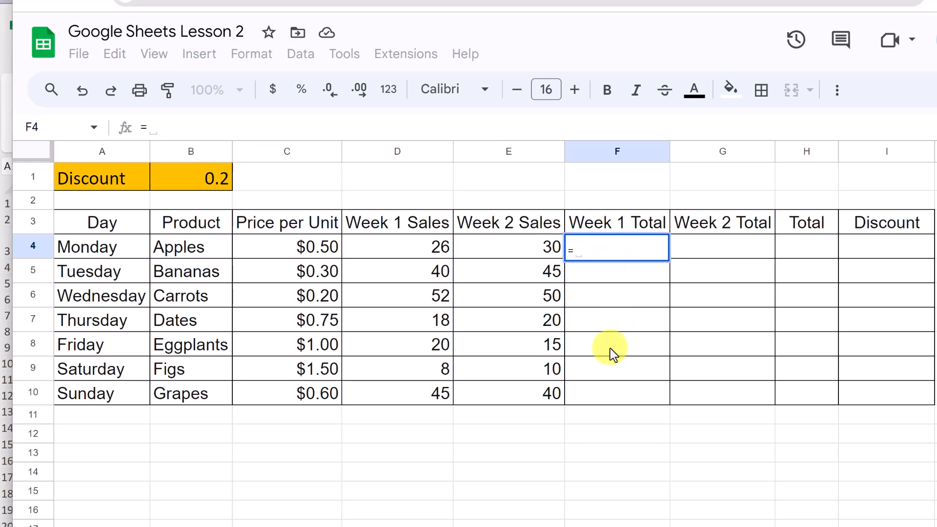
pyautogui.click(316, 250)
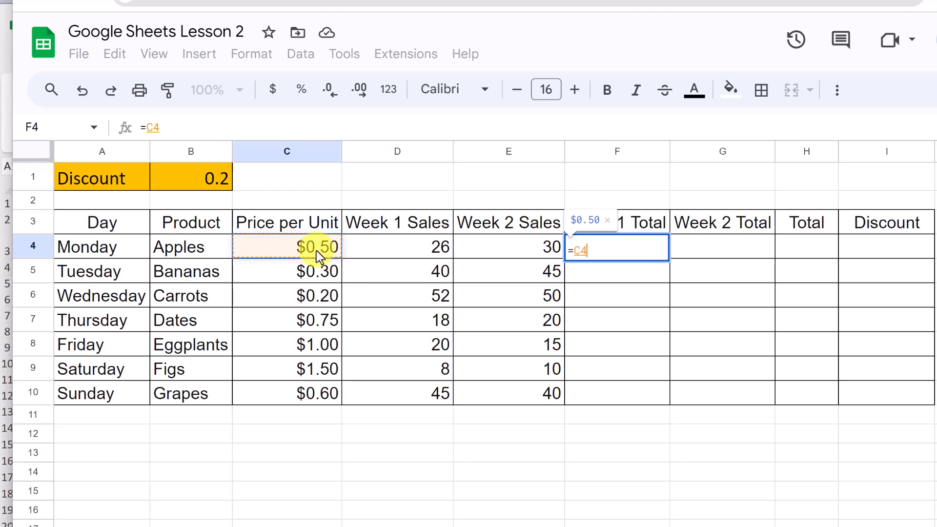
pyautogui.write('*')
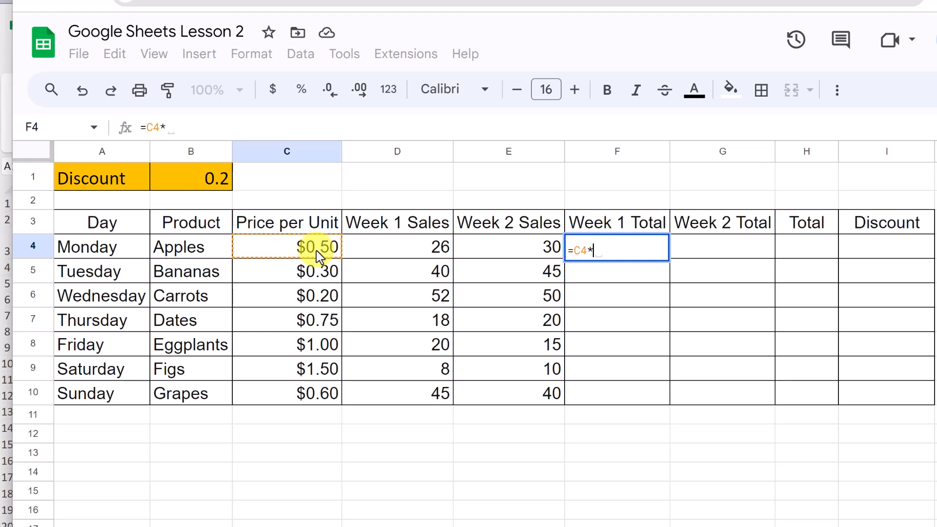
pyautogui.click(436, 241)
pyautogui.press('Return')
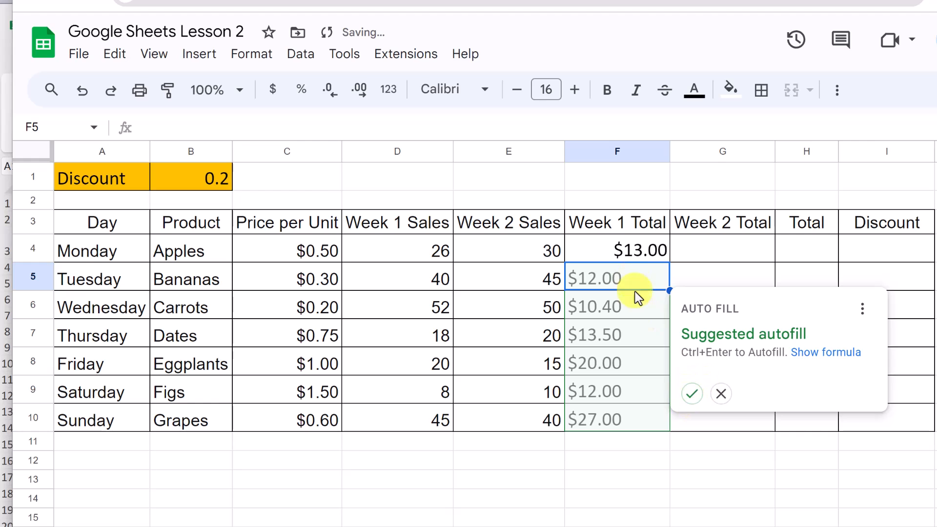
pyautogui.click(692, 393)
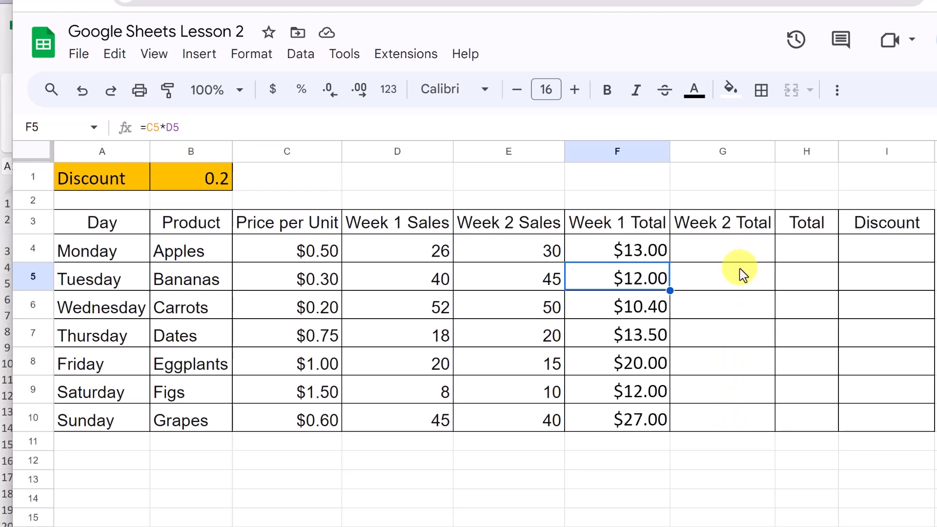
# Try to extend the relative Week 1 Total formula from F4 across to Week 2 Total in G4.
pyautogui.click(656, 257)
pyautogui.moveTo(669, 262); pyautogui.dragTo(749, 263)
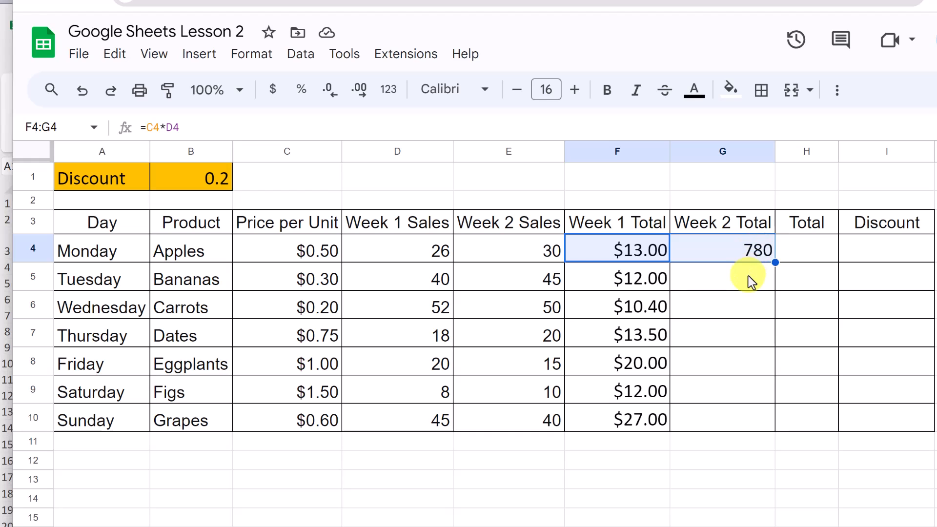
pyautogui.click(749, 278)
# Show the sheet's formulas instead of values to inspect the copied formula in G4.
pyautogui.click(750, 259)
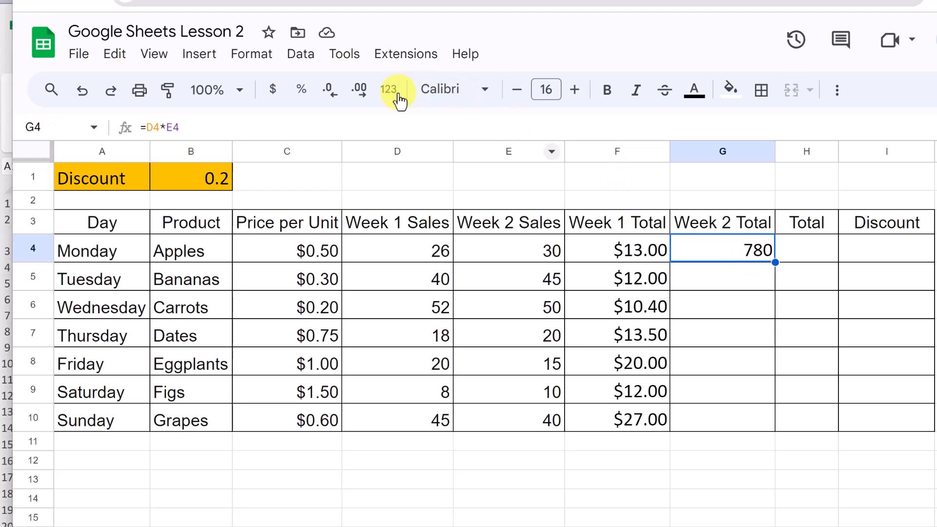
pyautogui.click(154, 54)
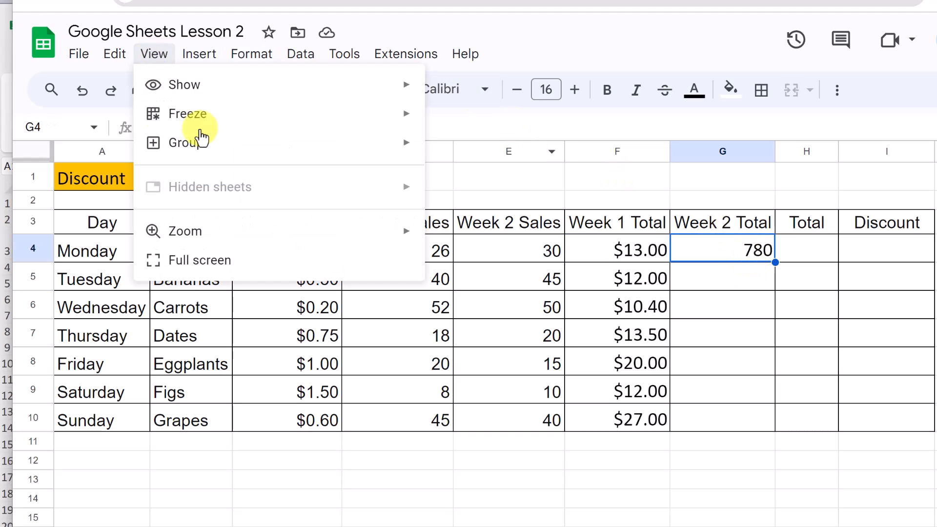
pyautogui.moveTo(264, 92)
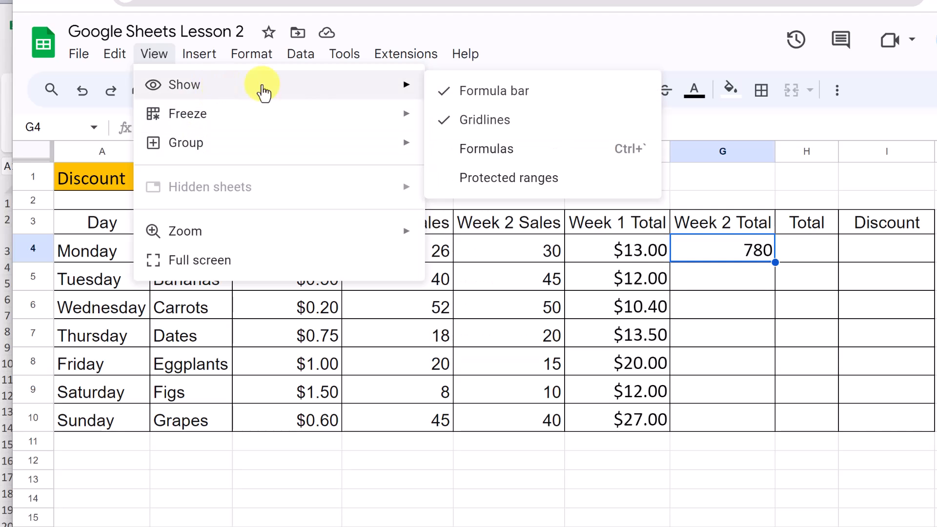
pyautogui.click(519, 155)
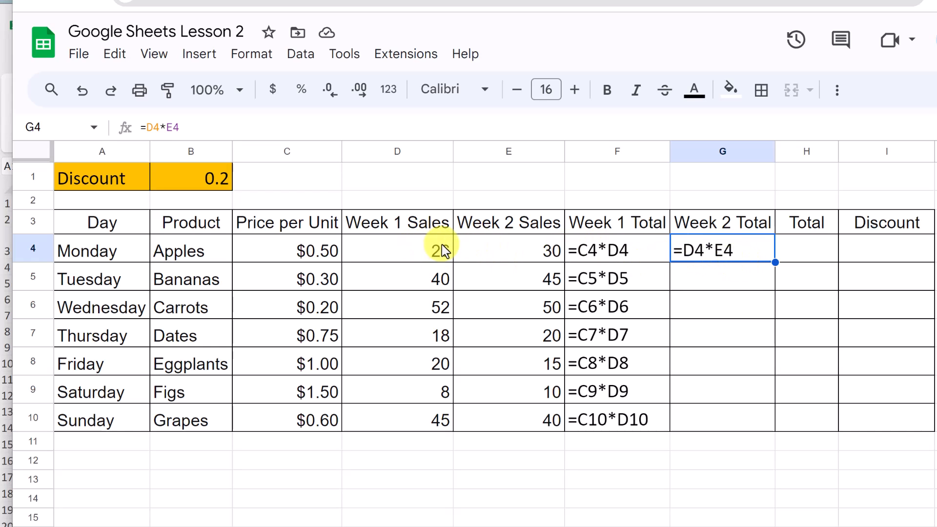
# Clear the copied formula from G4 in the Week 2 Total column.
pyautogui.doubleClick(698, 253)
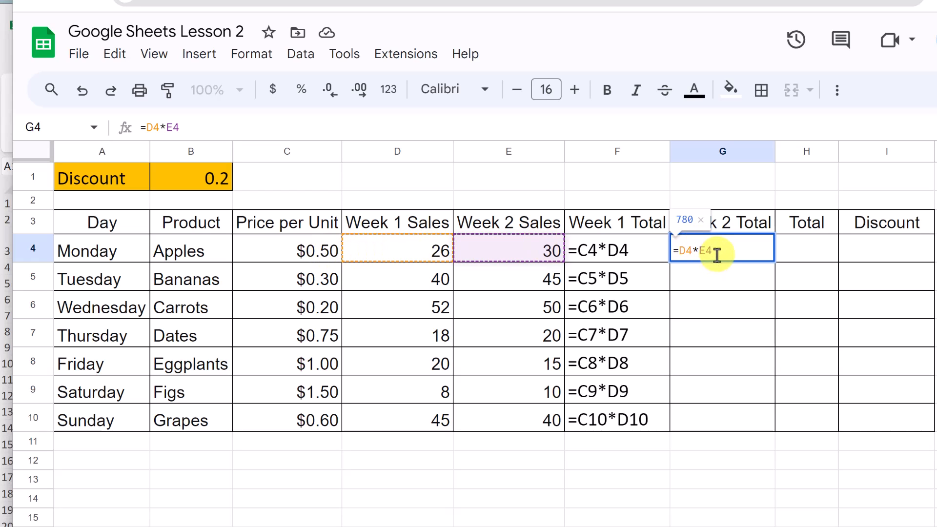
pyautogui.press('BackSpace')
pyautogui.press('BackSpace')
pyautogui.press('BackSpace')
pyautogui.press('BackSpace')
pyautogui.press('BackSpace')
pyautogui.press('BackSpace')
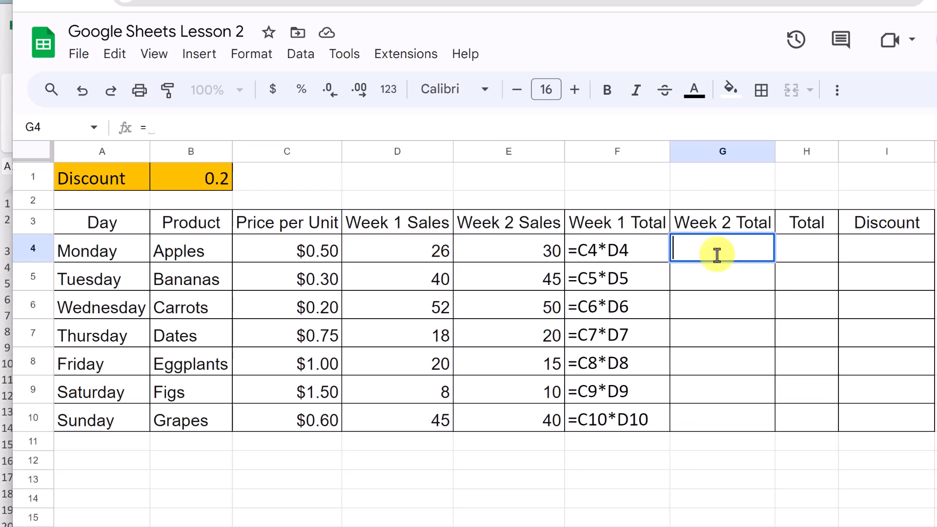
pyautogui.click(712, 337)
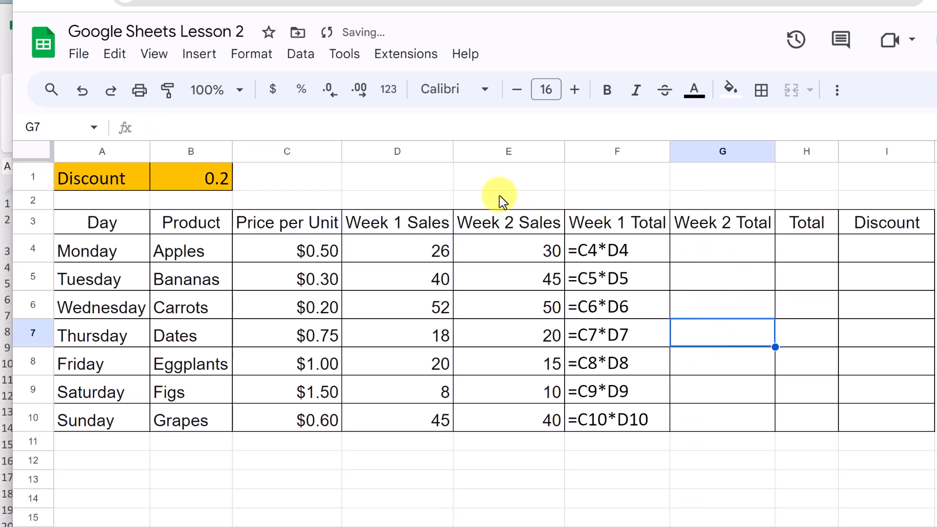
# Turn off the formula display and clear the Week 1 Total formulas in F4:F10.
pyautogui.click(161, 55)
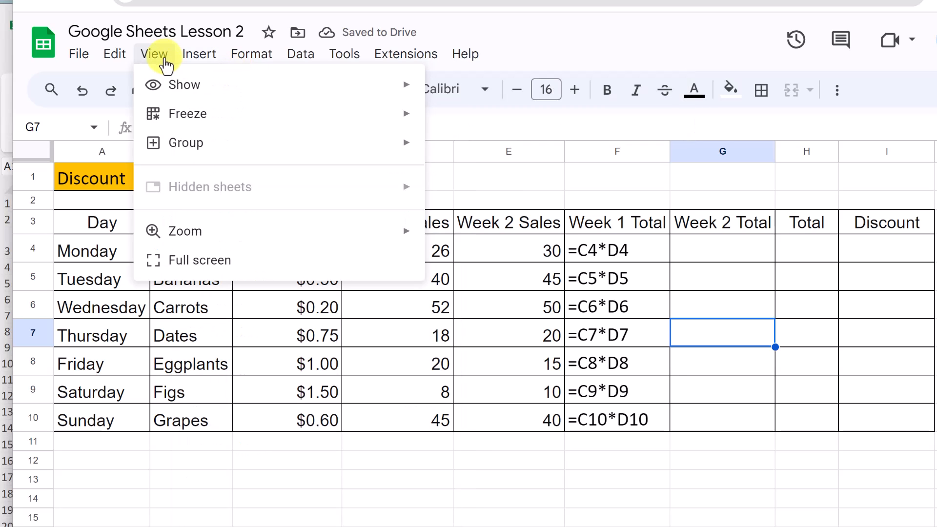
pyautogui.moveTo(179, 85)
pyautogui.click(531, 151)
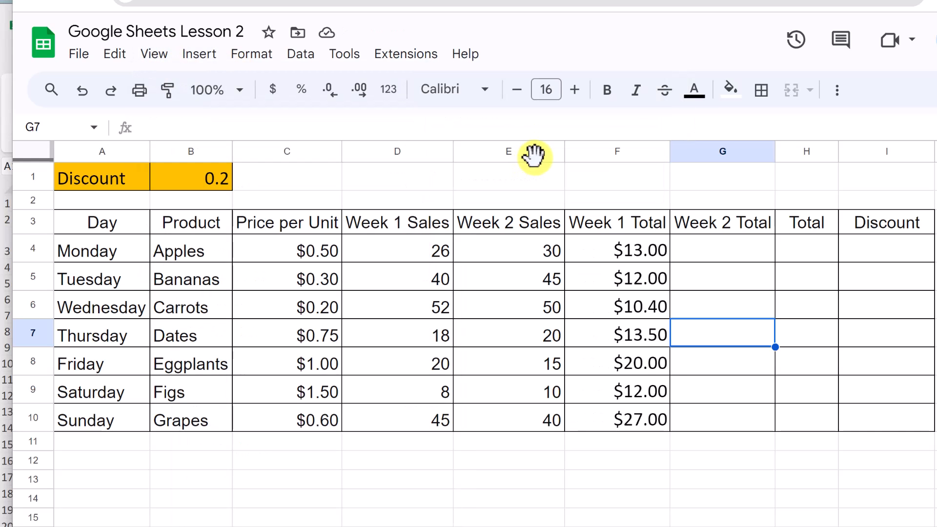
pyautogui.moveTo(611, 250); pyautogui.dragTo(620, 417)
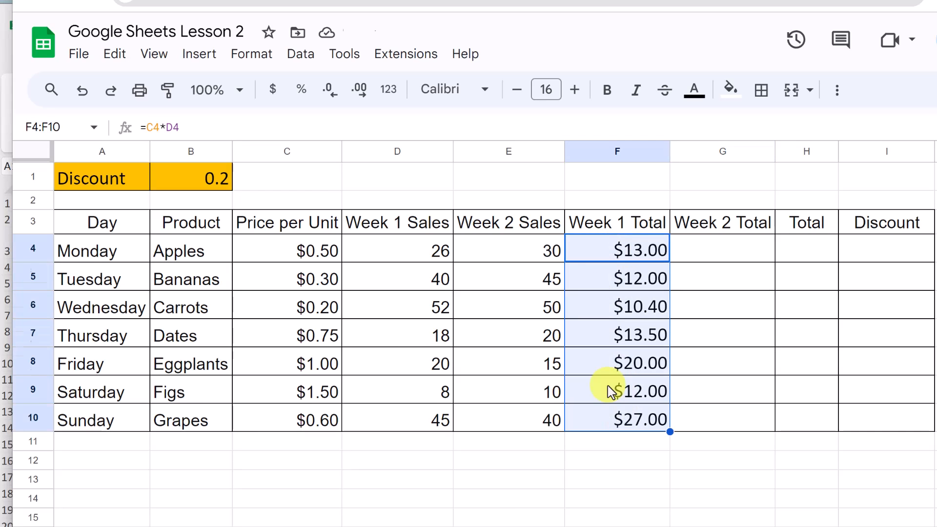
pyautogui.press('Delete')
# Enter =$C4*D4 for Monday's Week 1 Total in F4, locking only the Price per Unit column.
pyautogui.click(599, 252)
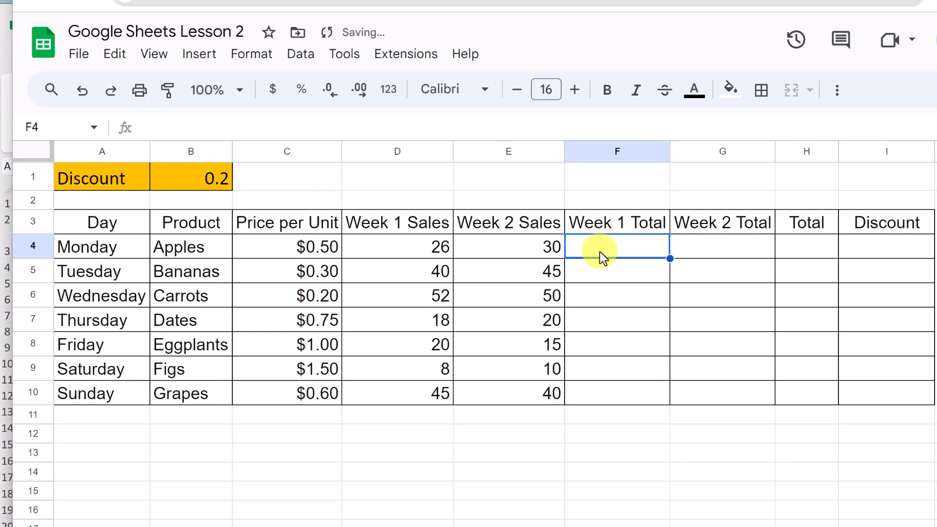
pyautogui.write('=')
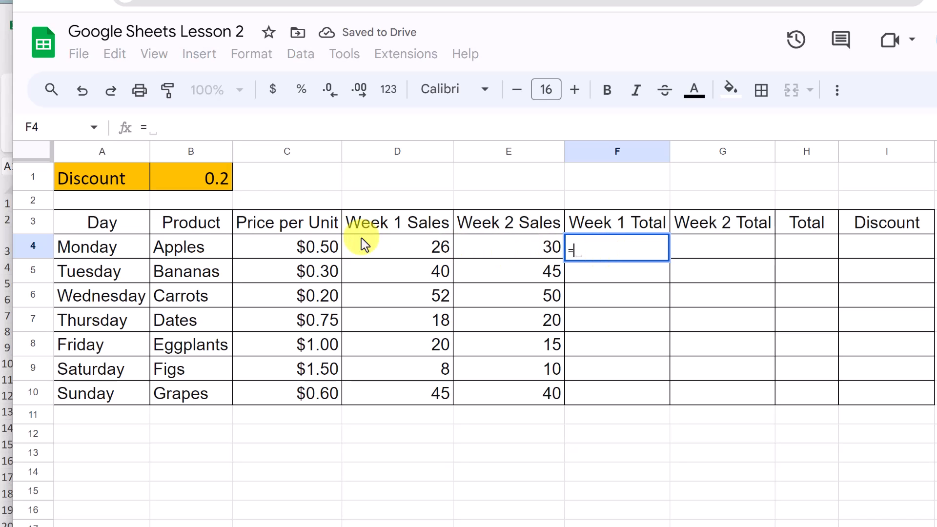
pyautogui.click(305, 244)
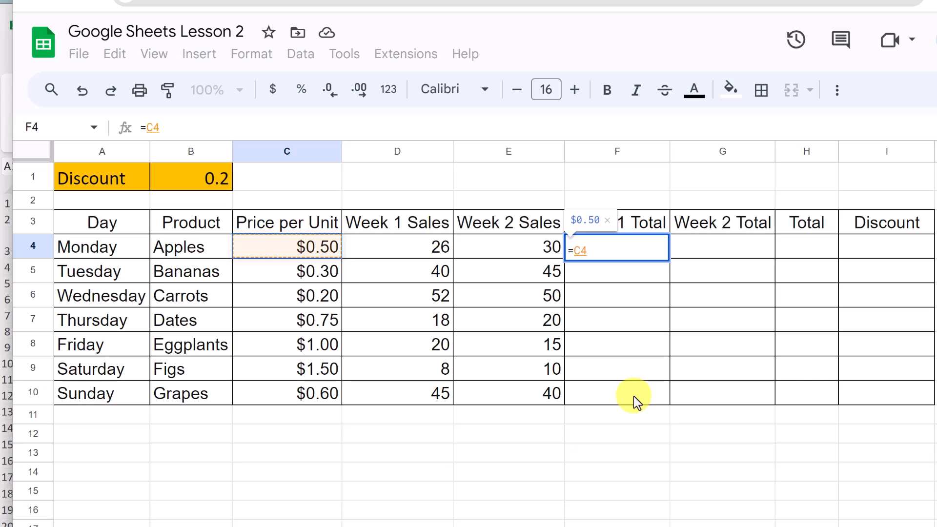
pyautogui.press('F4')
pyautogui.press('F4')
pyautogui.press('F4')
pyautogui.write('*')
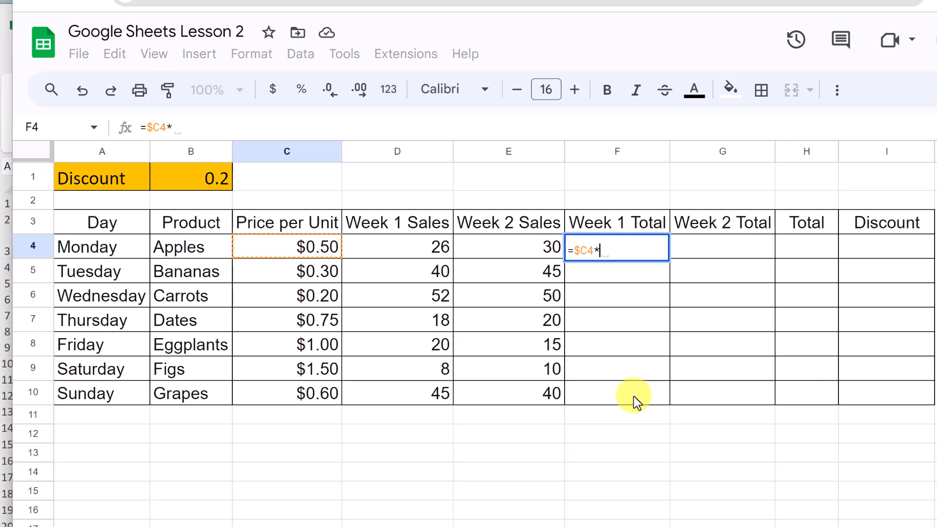
pyautogui.click(415, 249)
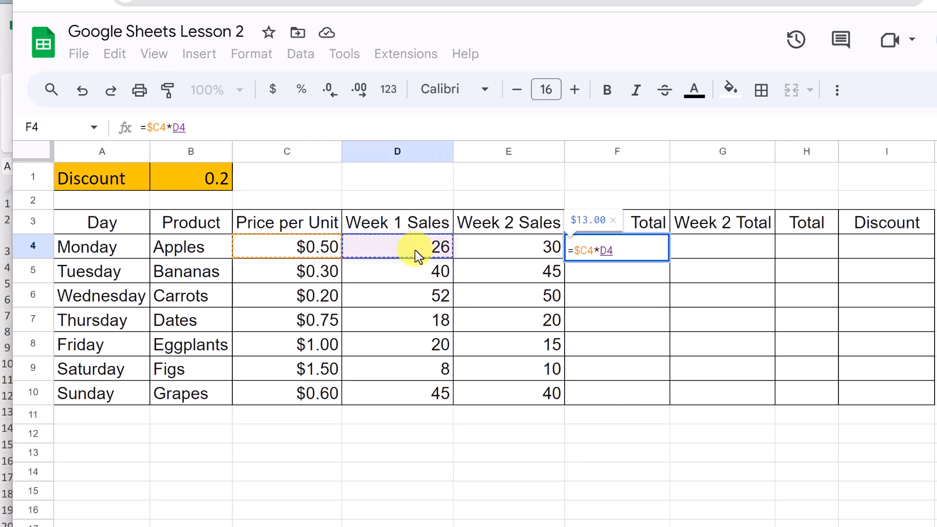
pyautogui.press('Return')
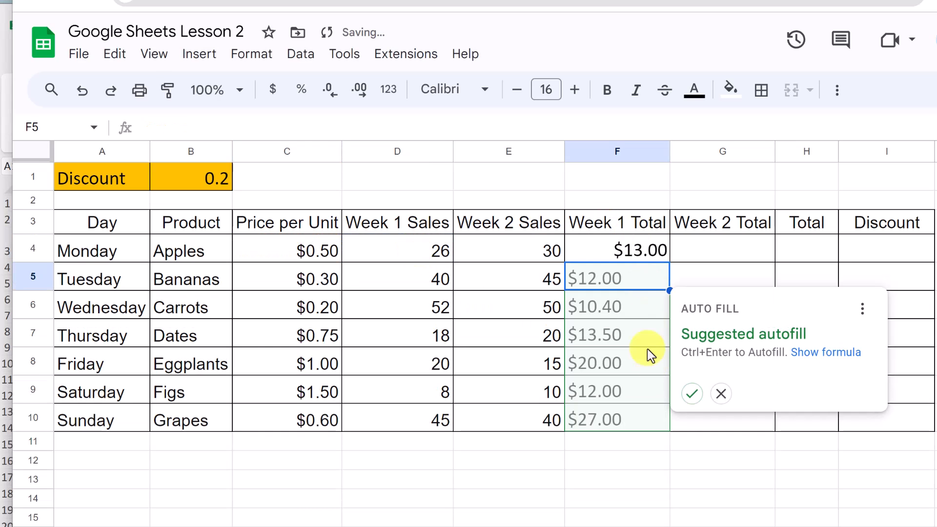
# Accept the suggested autofill for the remaining Week 1 Total cells F5:F10 and check the copied formula in F6.
pyautogui.click(690, 392)
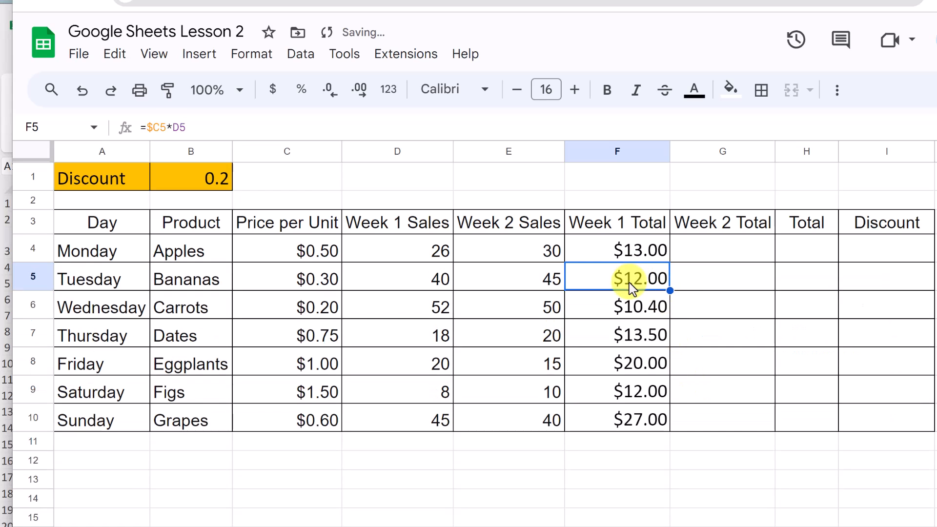
pyautogui.doubleClick(617, 307)
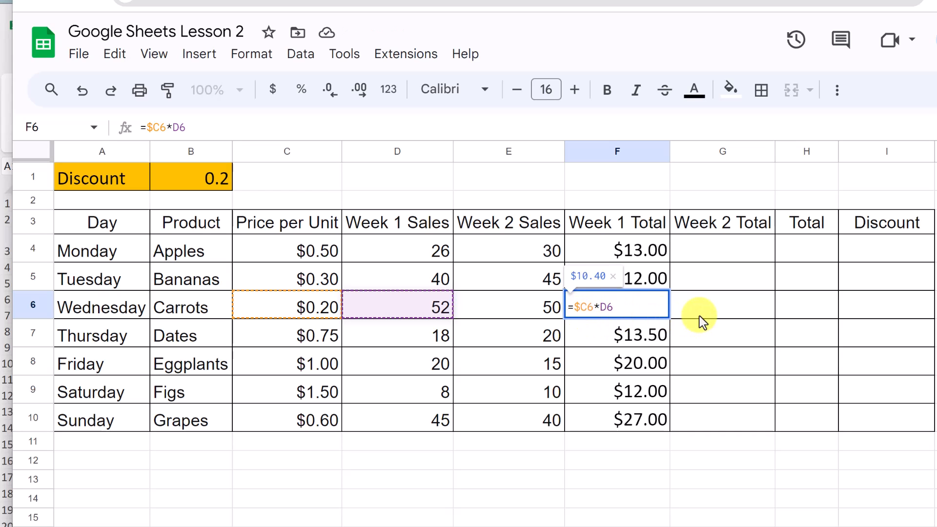
pyautogui.press('Return')
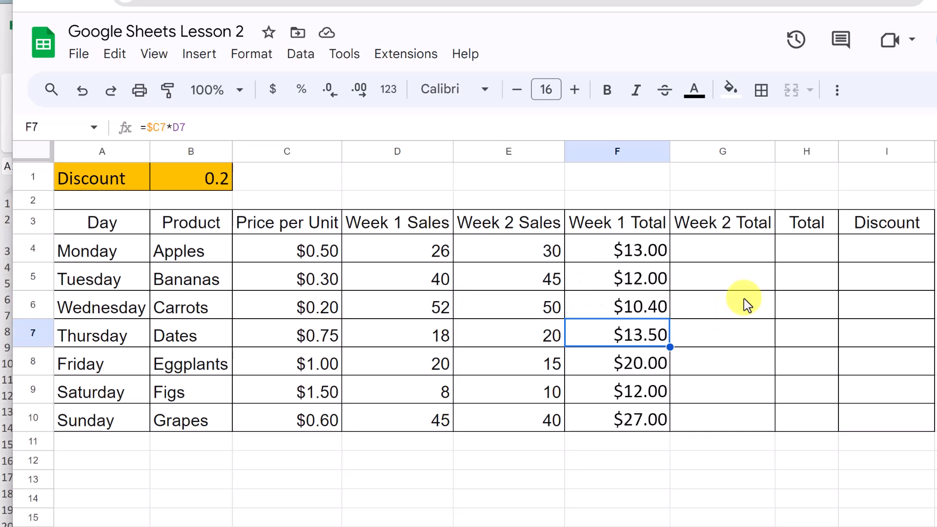
# Extend the mixed-reference formula from F4 across to Week 2 Total in G4 and inspect the cells it references.
pyautogui.click(636, 251)
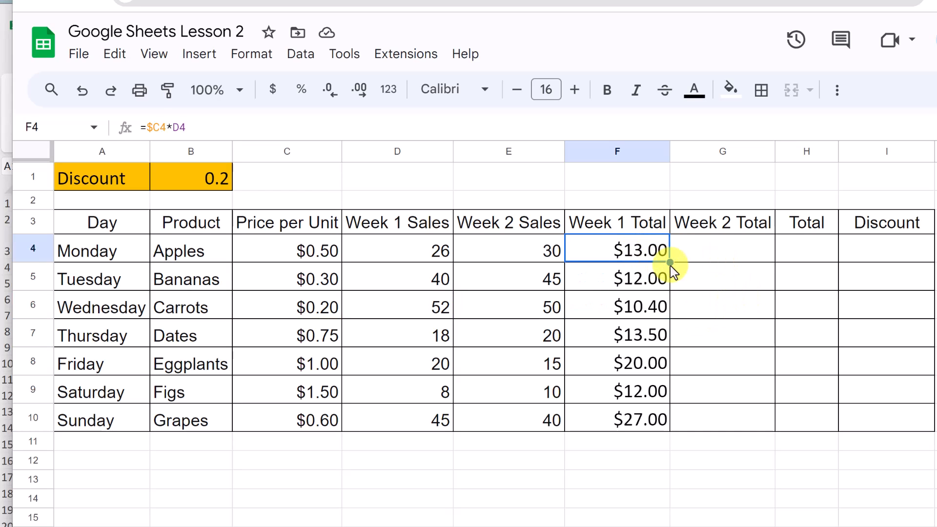
pyautogui.moveTo(668, 262); pyautogui.dragTo(757, 264)
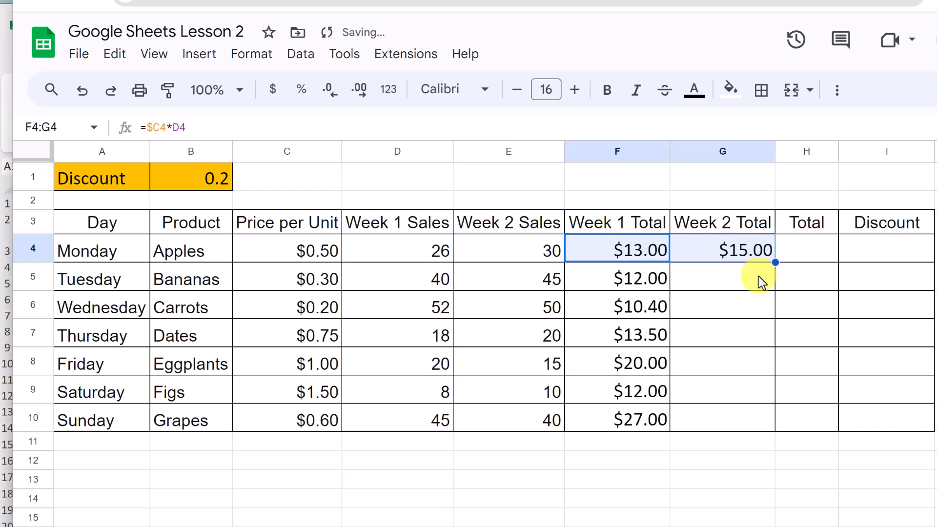
pyautogui.click(744, 255)
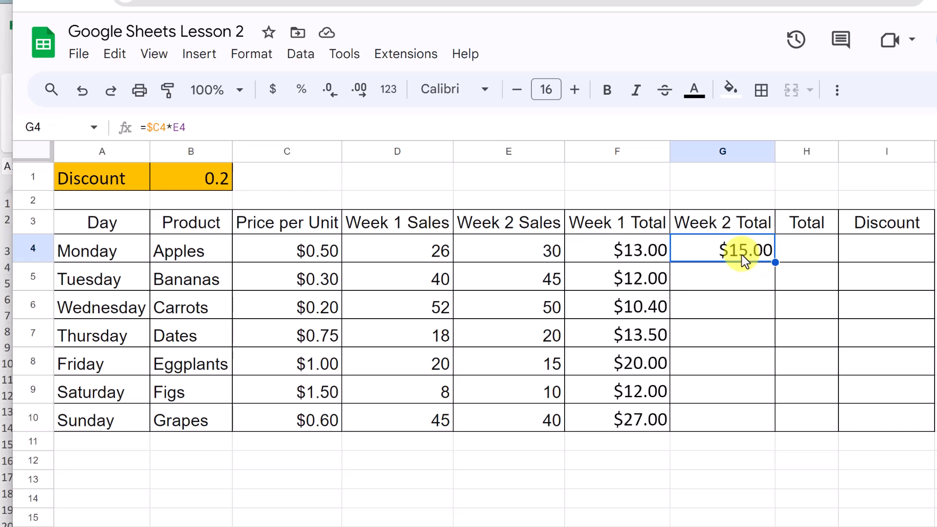
pyautogui.doubleClick(742, 254)
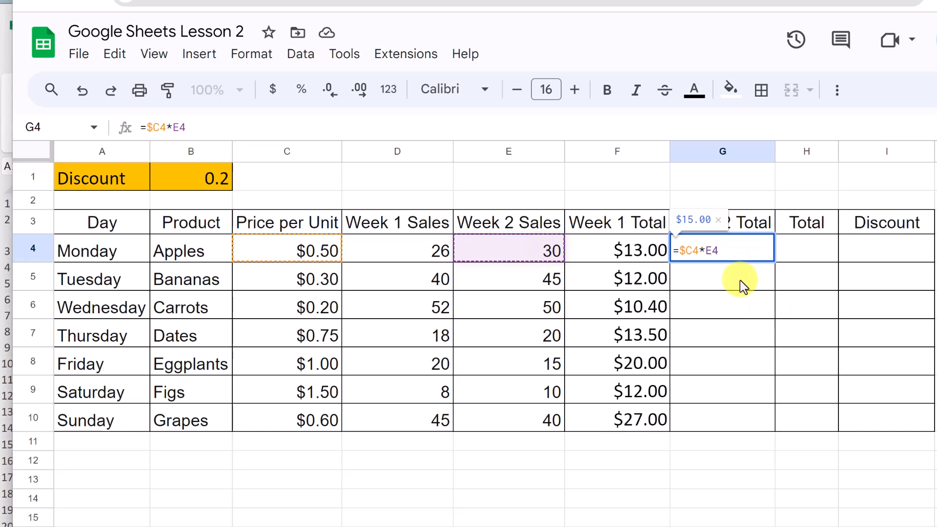
pyautogui.press('Return')
# Fill the Week 2 Total formula from G4 down through G10 and check the copied formulas in the column.
pyautogui.click(769, 258)
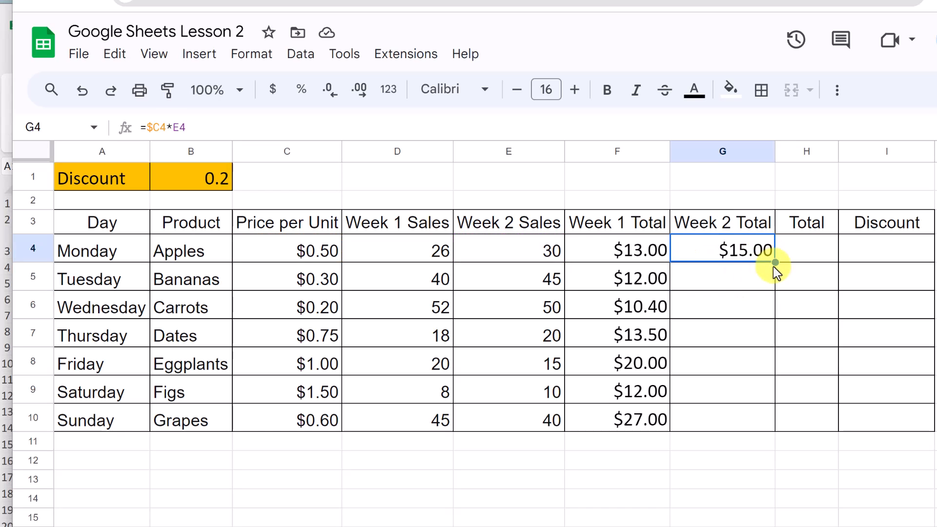
pyautogui.moveTo(775, 291); pyautogui.dragTo(763, 423)
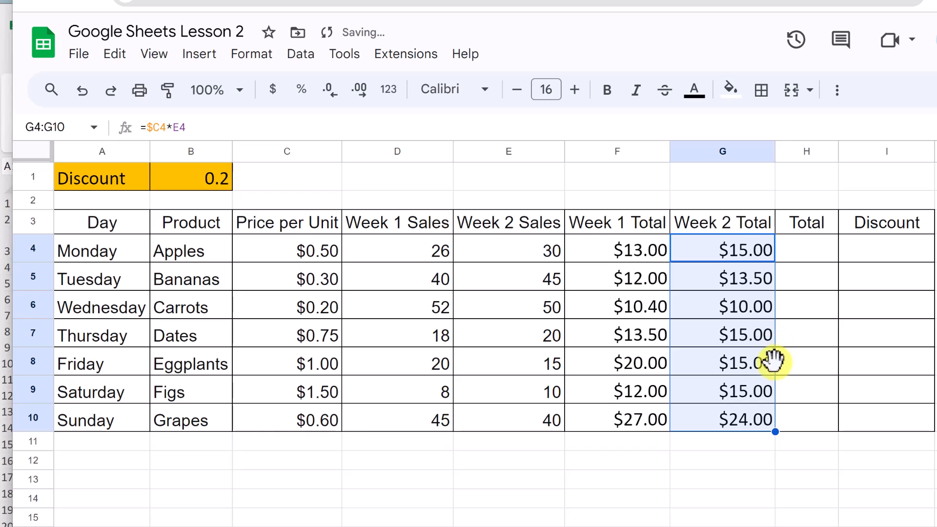
pyautogui.click(749, 371)
pyautogui.click(744, 327)
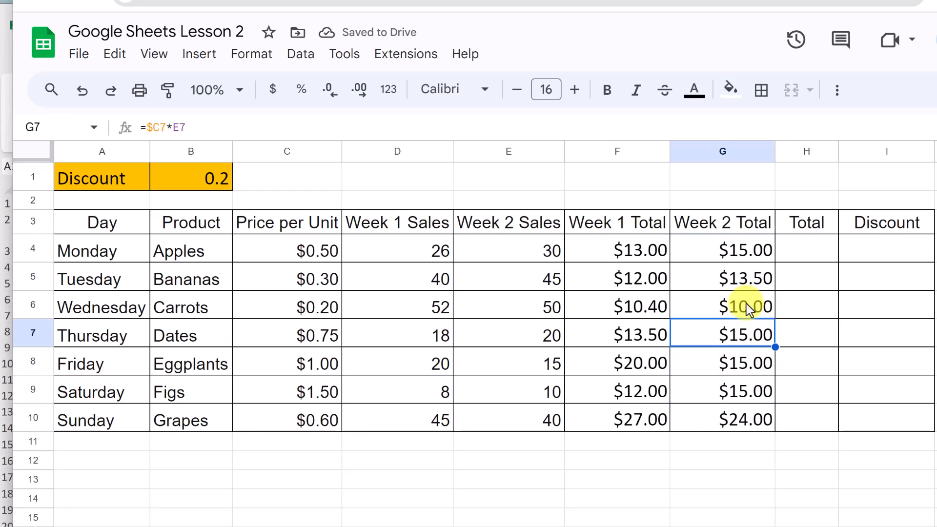
pyautogui.click(749, 288)
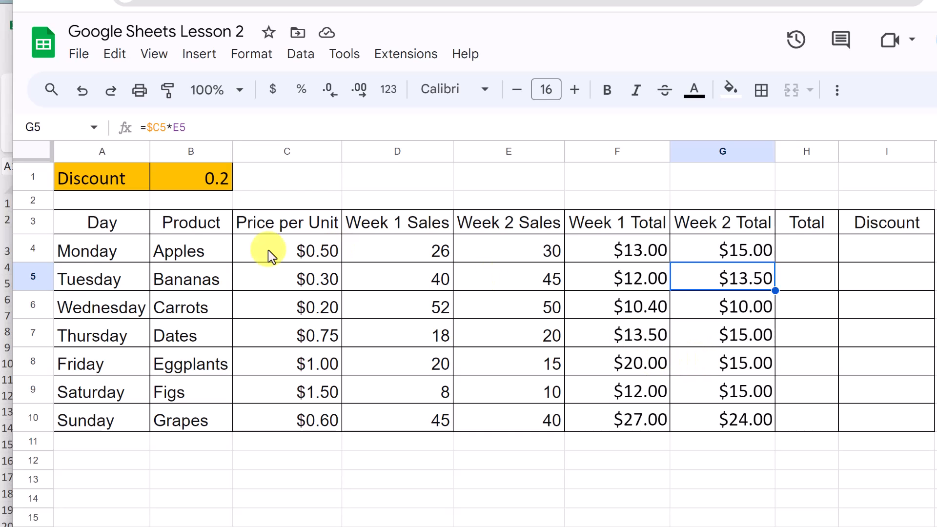
# Copy the sales table A3:I10 and paste it transposed starting at A13.
pyautogui.click(81, 222)
pyautogui.moveTo(151, 255); pyautogui.dragTo(858, 420)
pyautogui.hotkey('ctrl', 'c')
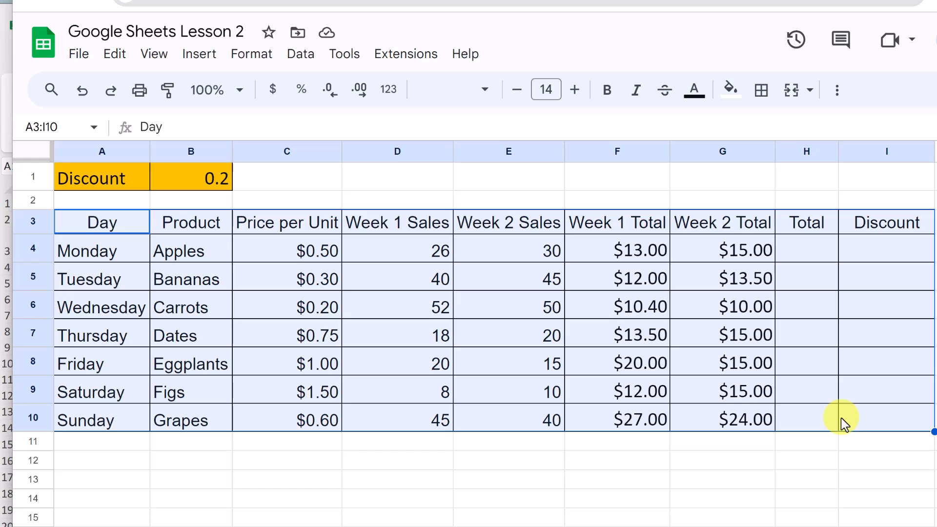
pyautogui.scroll(-3, 469, 366)
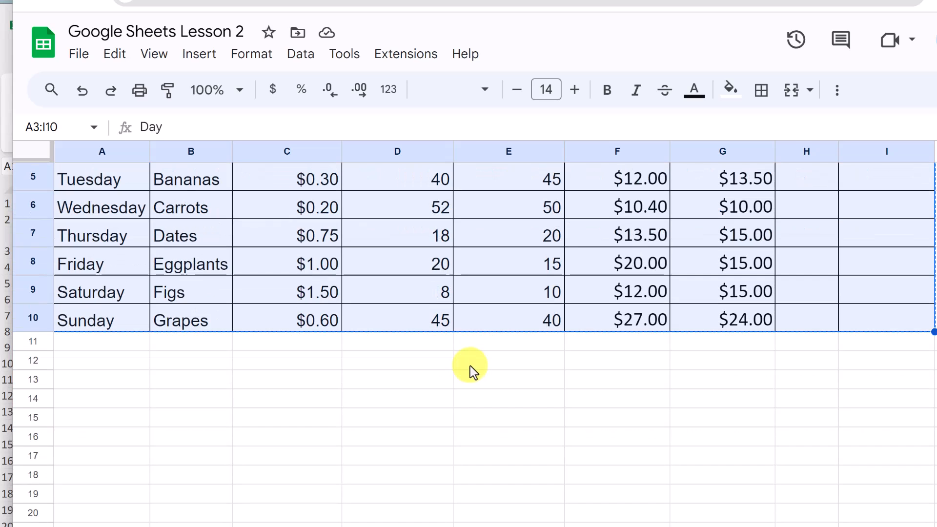
pyautogui.click(122, 329)
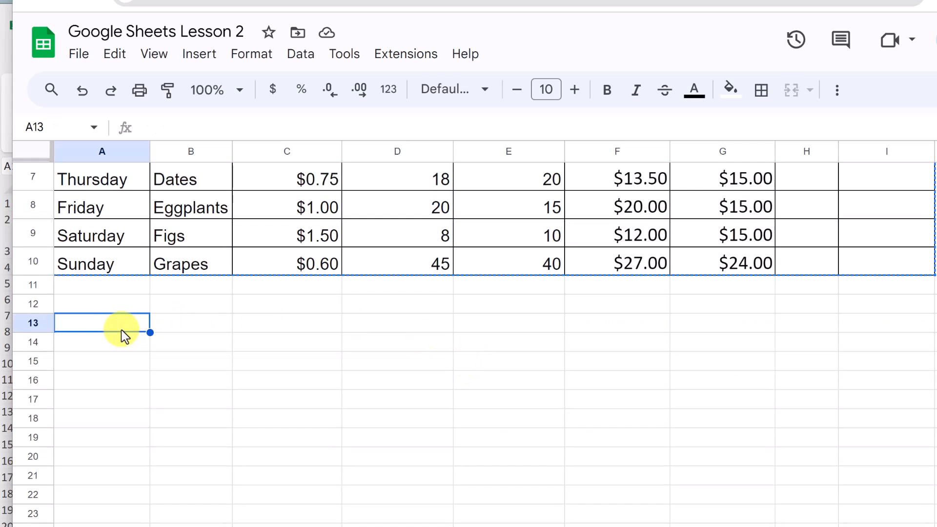
pyautogui.rightClick(122, 329)
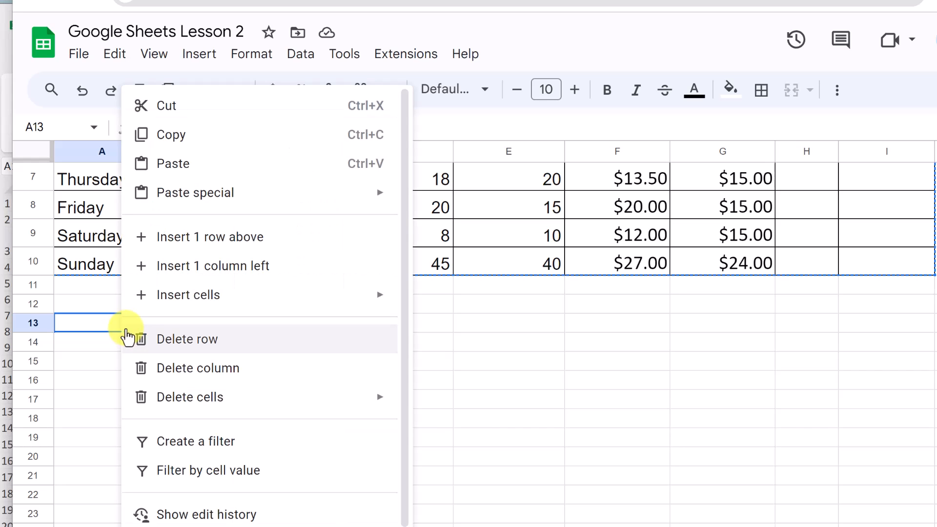
pyautogui.moveTo(282, 209)
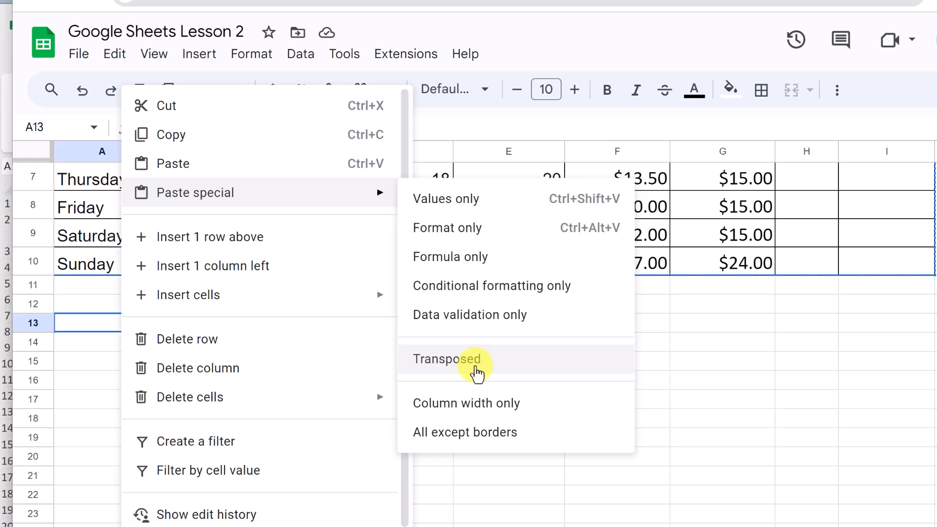
pyautogui.click(475, 365)
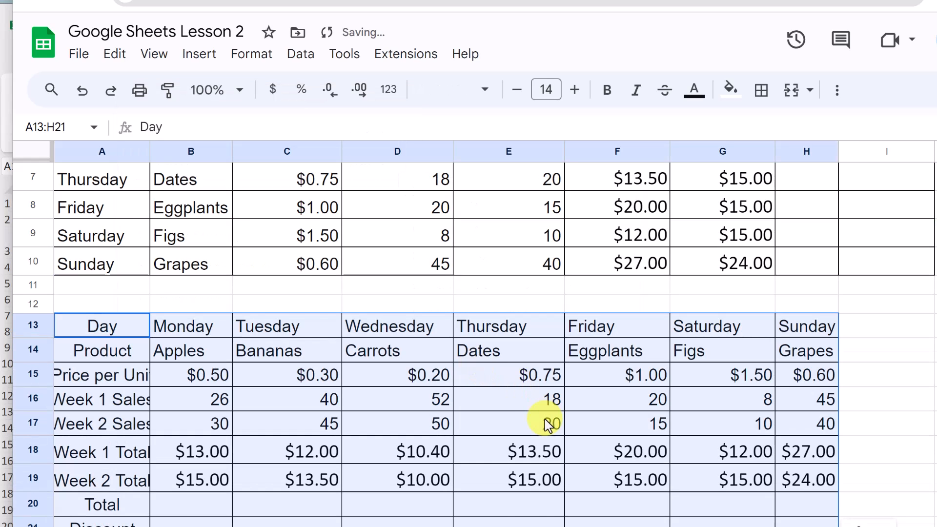
# Compare the transposed table with the original, then clear its Week 1 Total and Week 2 Total values in B18:H19.
pyautogui.scroll(3, 544, 419)
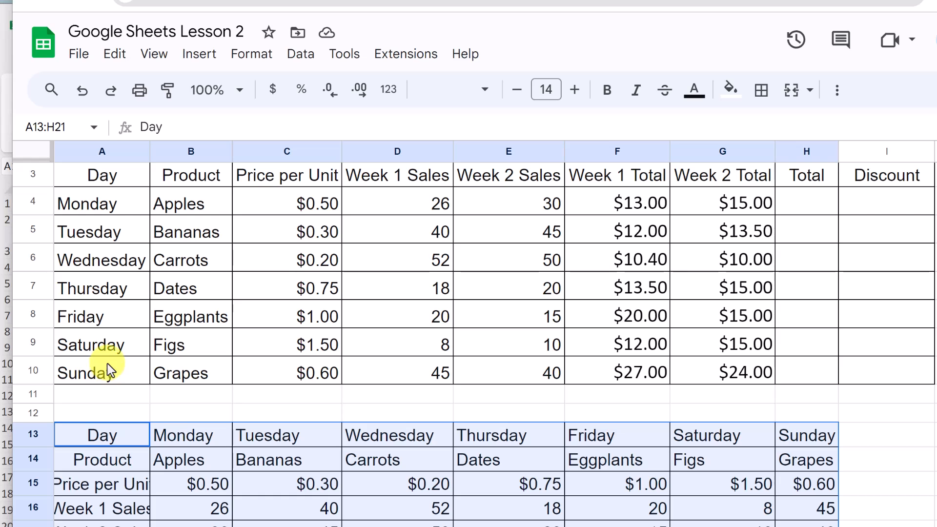
pyautogui.scroll(-1, 303, 400)
pyautogui.scroll(-1, 361, 439)
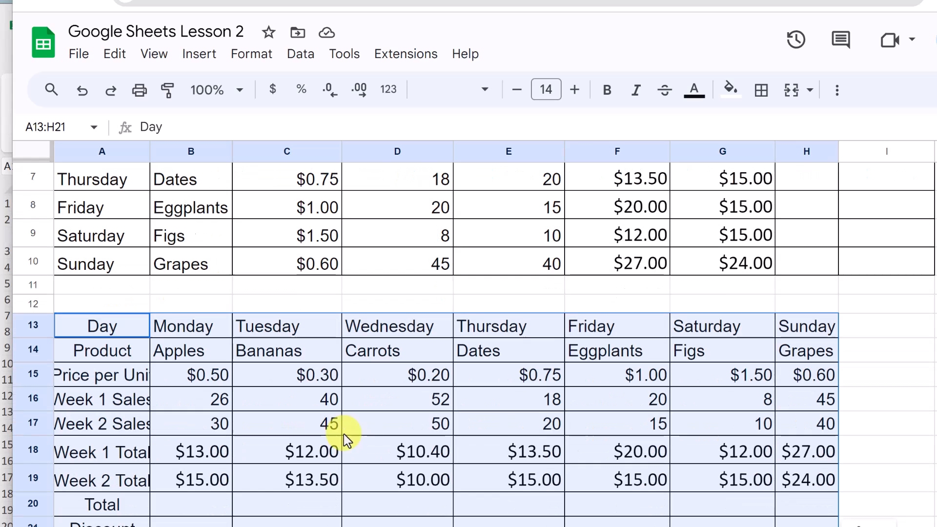
pyautogui.scroll(-1, 515, 470)
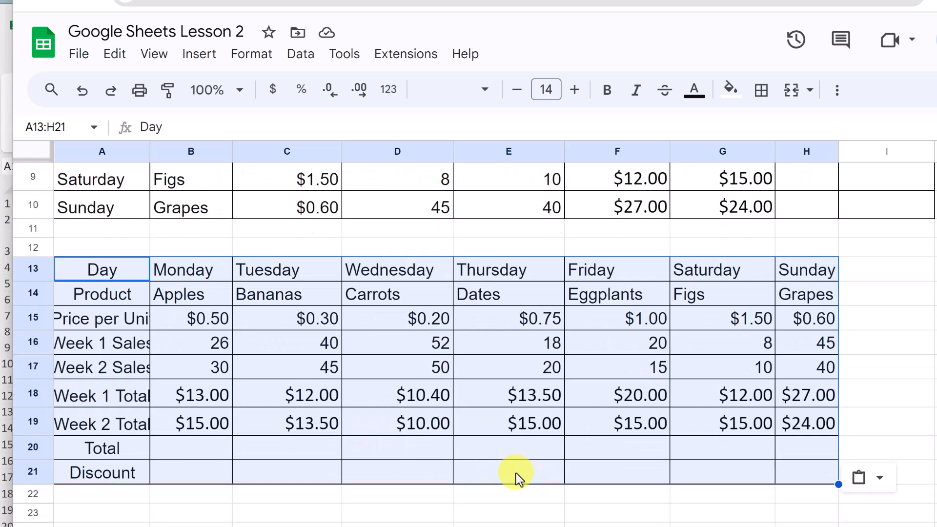
pyautogui.click(318, 431)
pyautogui.moveTo(225, 394); pyautogui.dragTo(793, 427)
pyautogui.press('Delete')
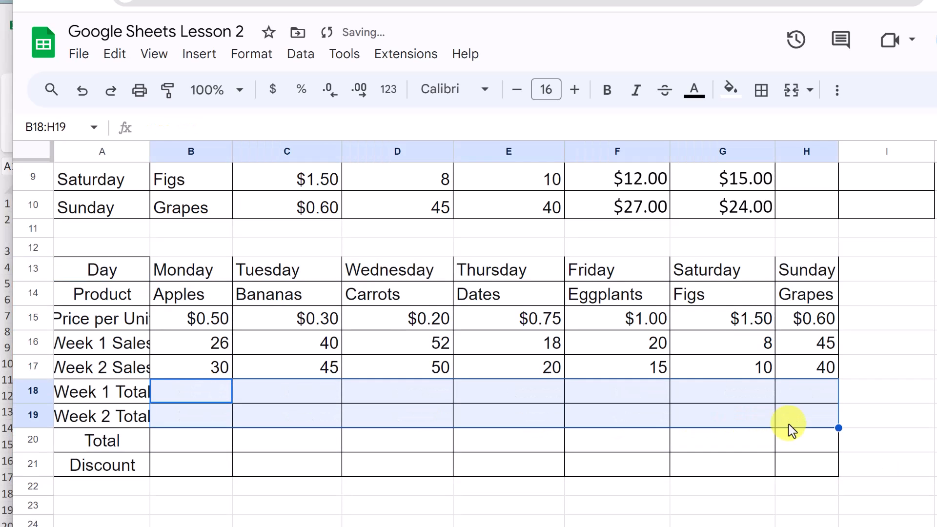
# Enter =B$15*B16 for Monday's Week 1 Total in B18, locking only the Price per Unit row.
pyautogui.click(211, 390)
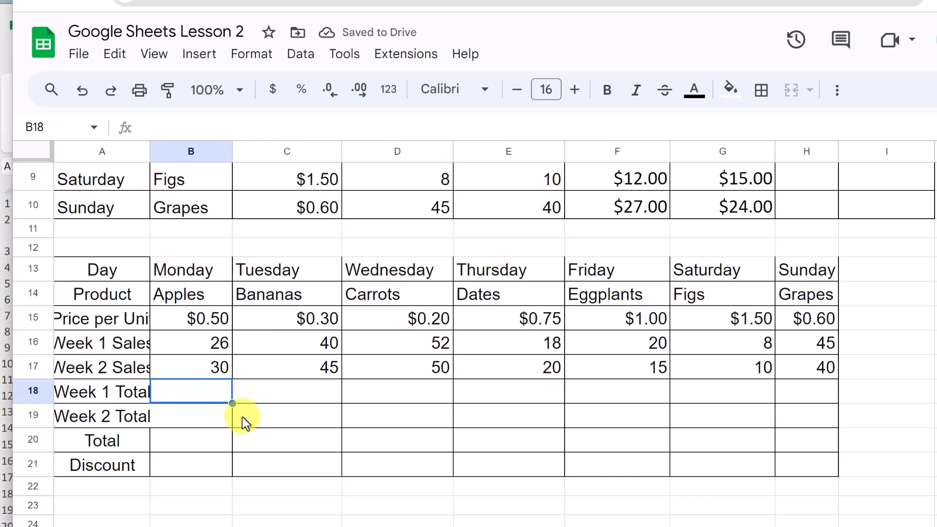
pyautogui.write('=')
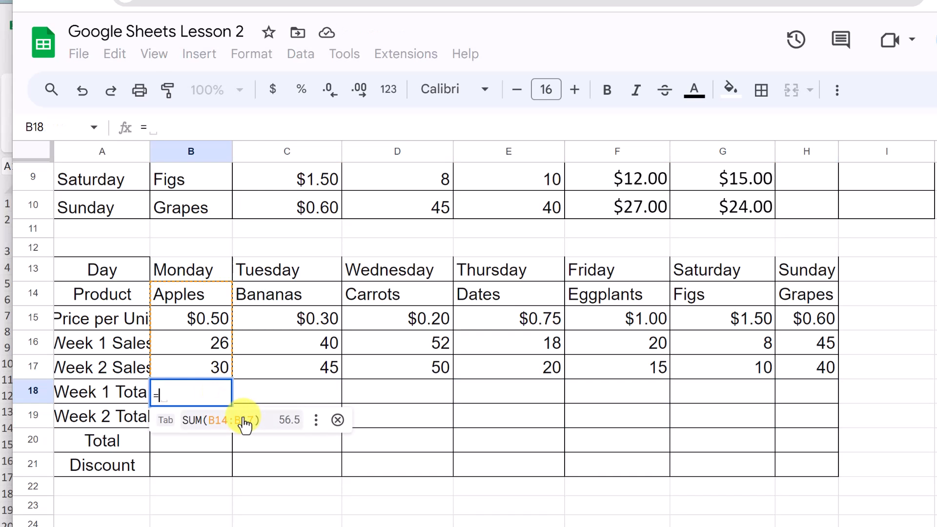
pyautogui.click(202, 324)
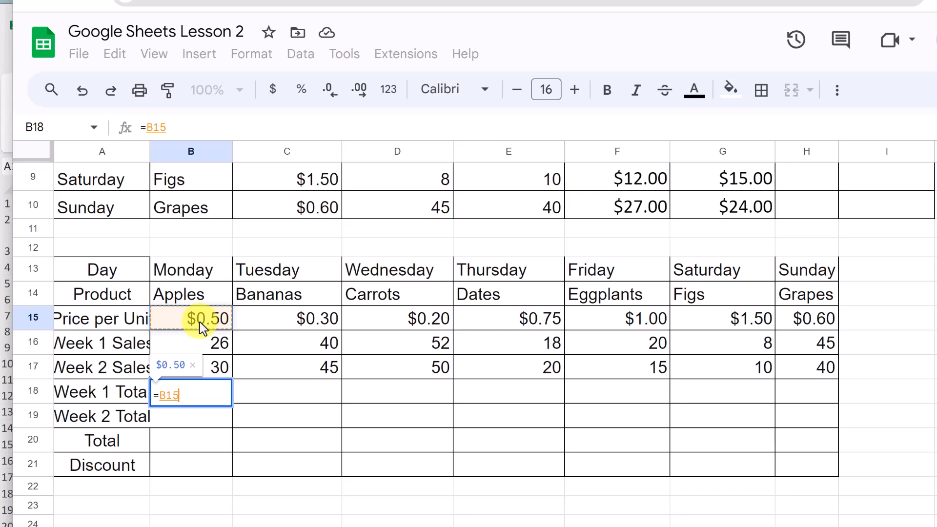
pyautogui.press('F4')
pyautogui.press('F4')
pyautogui.write('*')
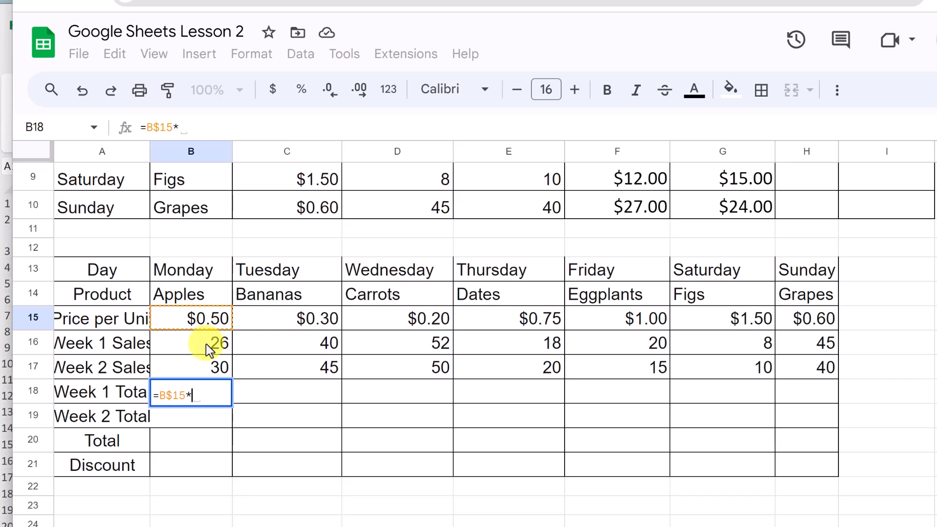
pyautogui.click(205, 344)
pyautogui.press('Return')
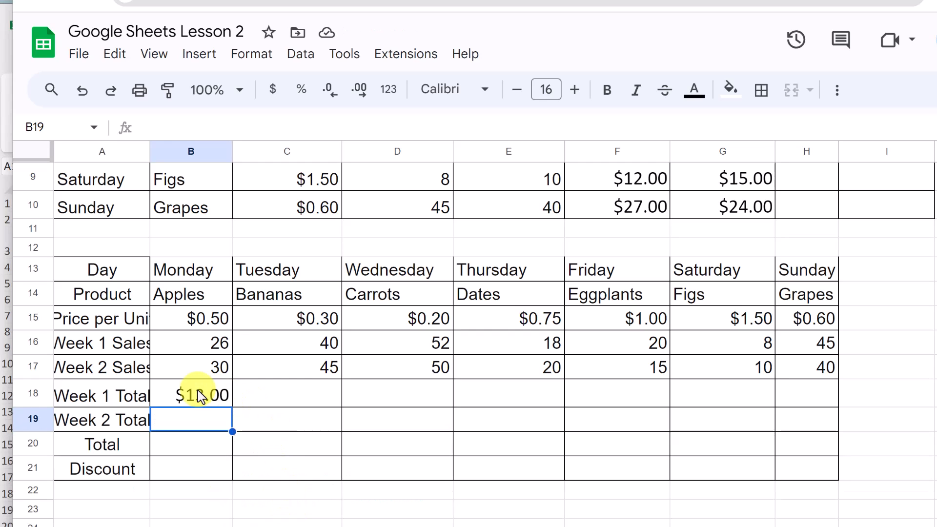
# Fill the Week 1 Total formula from B18 down to Week 2 Total in B19, then reselect B18.
pyautogui.click(226, 396)
pyautogui.moveTo(232, 407); pyautogui.dragTo(248, 425)
pyautogui.click(269, 429)
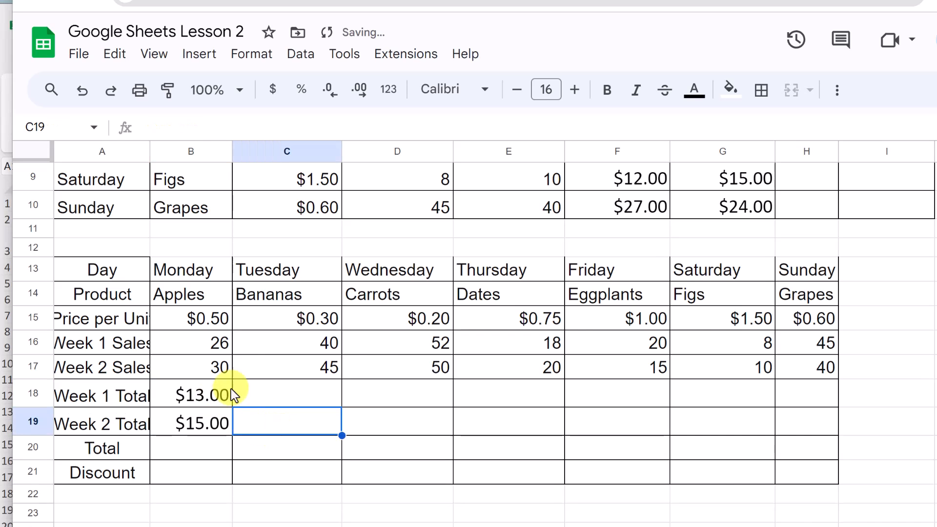
pyautogui.scroll(3, 217, 394)
pyautogui.scroll(-1, 446, 382)
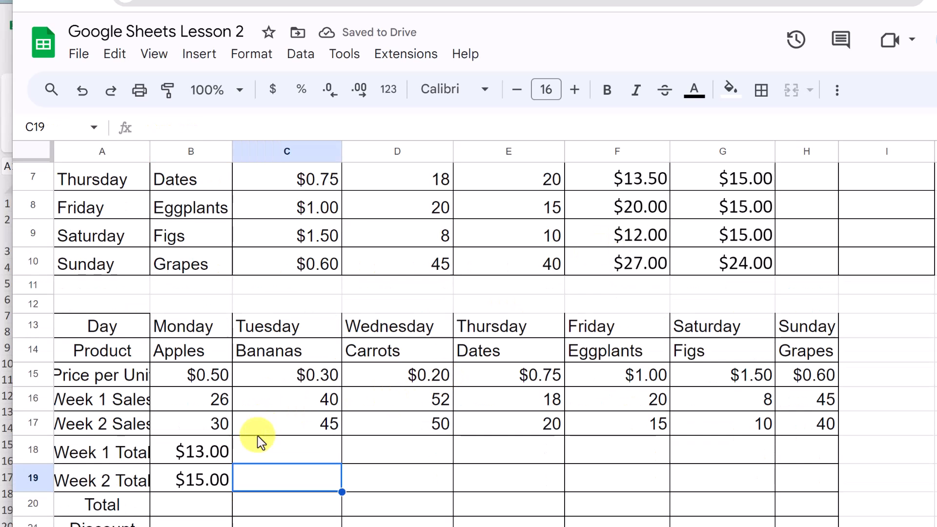
pyautogui.click(224, 456)
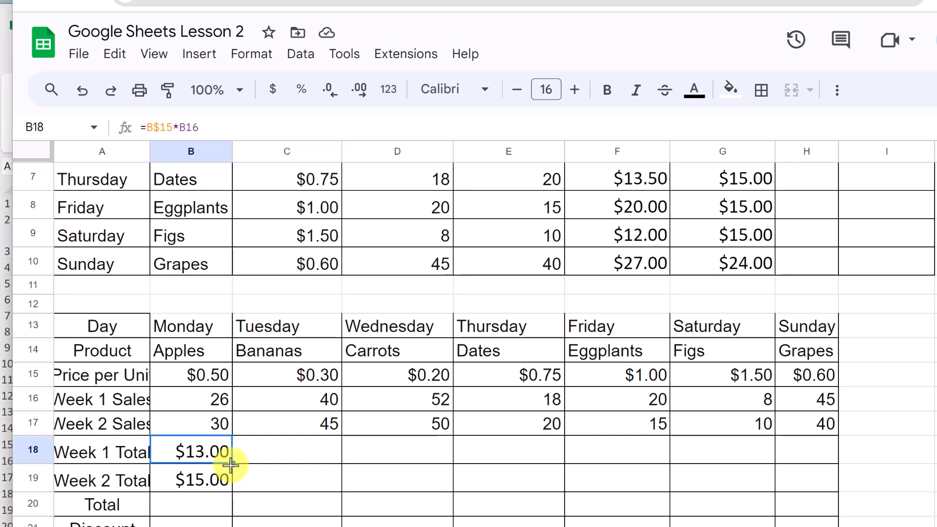
# Fill the Week 1 Total formula from B18 across to Sunday in H18, then check the references in D18.
pyautogui.moveTo(269, 464); pyautogui.dragTo(815, 461)
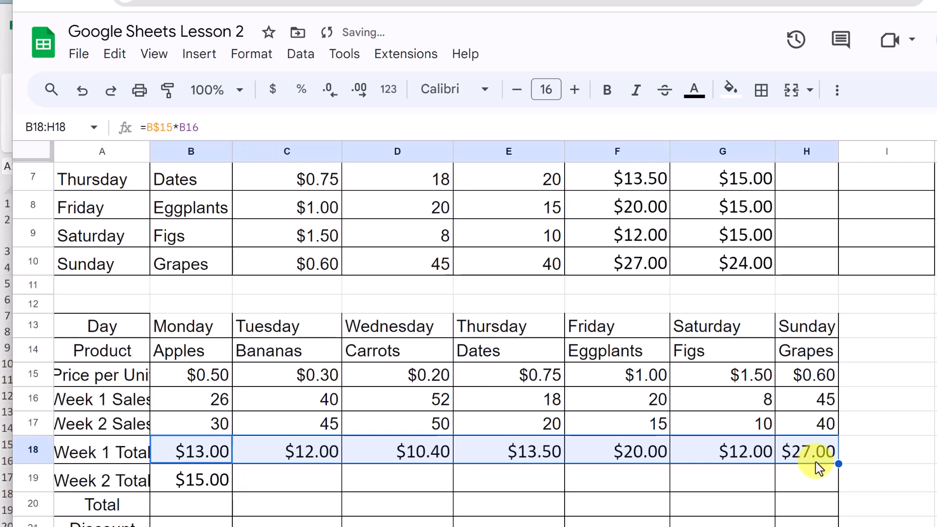
pyautogui.doubleClick(417, 454)
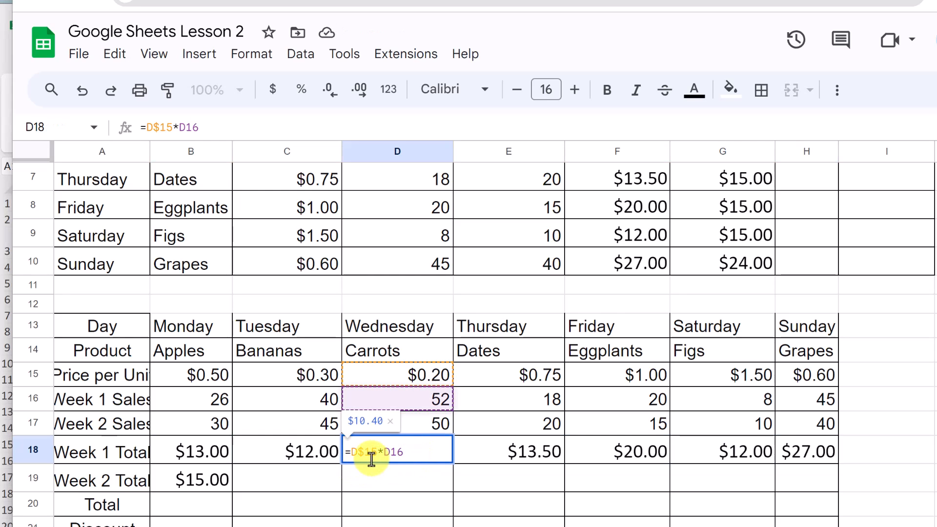
pyautogui.click(308, 473)
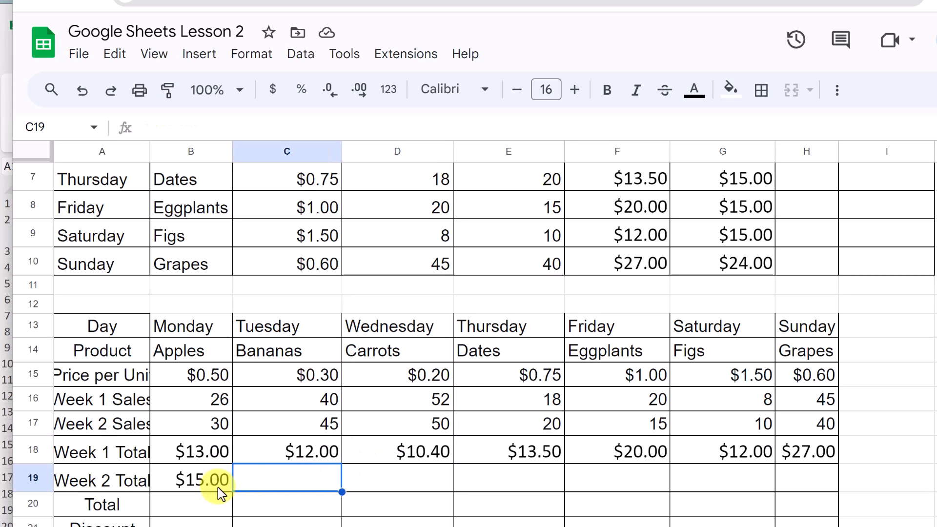
# Fill the Week 2 Total formula from B19 across to H19, then check the references in C19.
pyautogui.click(220, 487)
pyautogui.moveTo(233, 492); pyautogui.dragTo(821, 488)
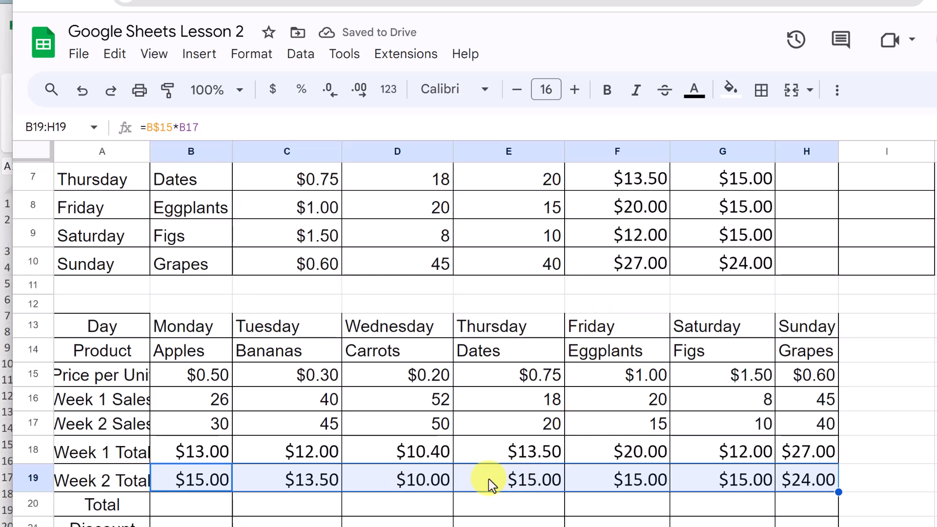
pyautogui.doubleClick(322, 478)
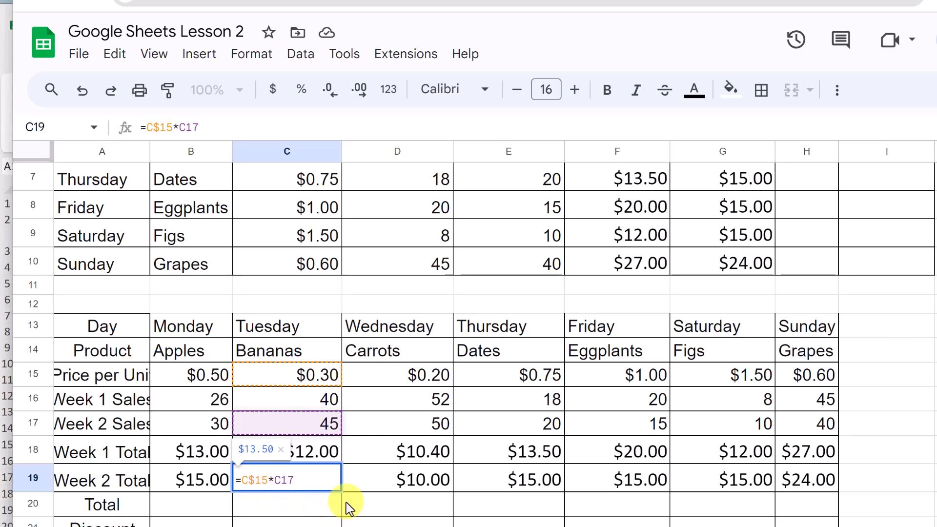
pyautogui.press('Return')
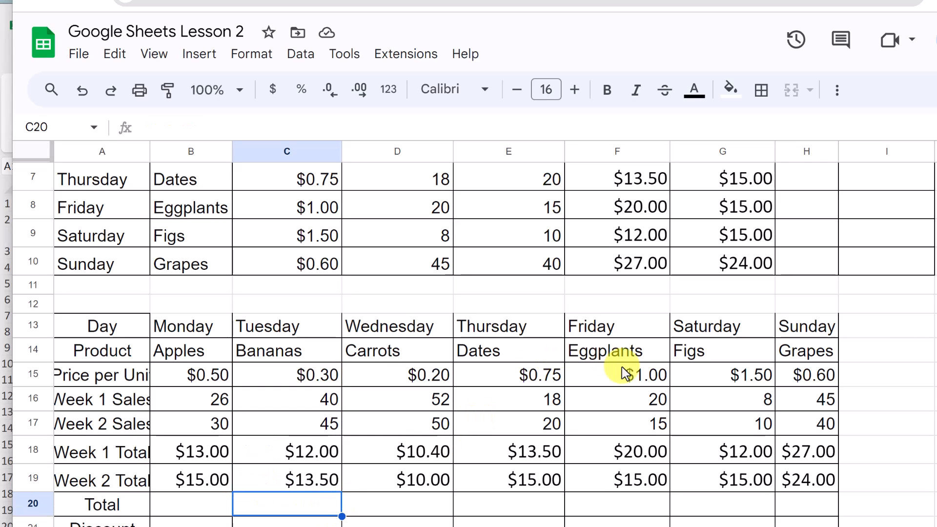
# Enter =SUM(F4:G4) as Monday's Total in H4 and accept the suggested autofill down to H10.
pyautogui.scroll(3, 676, 364)
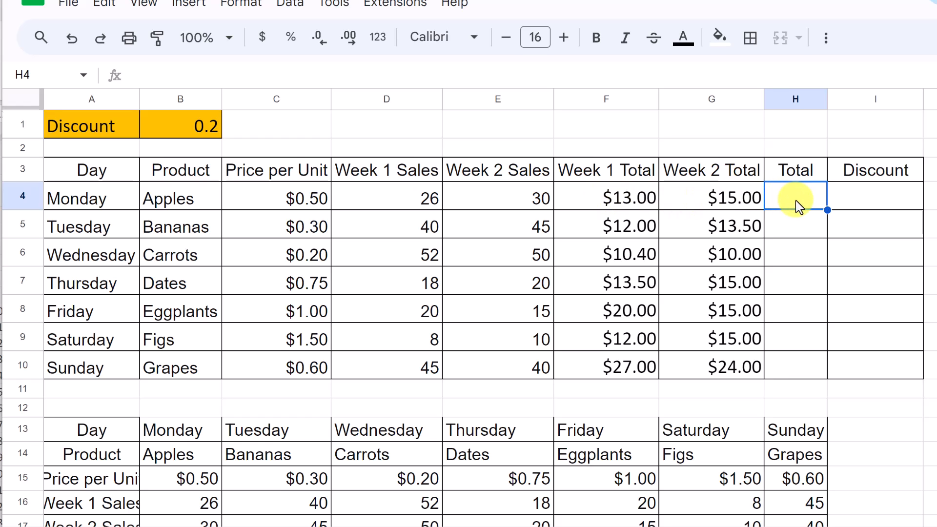
pyautogui.write('=sum')
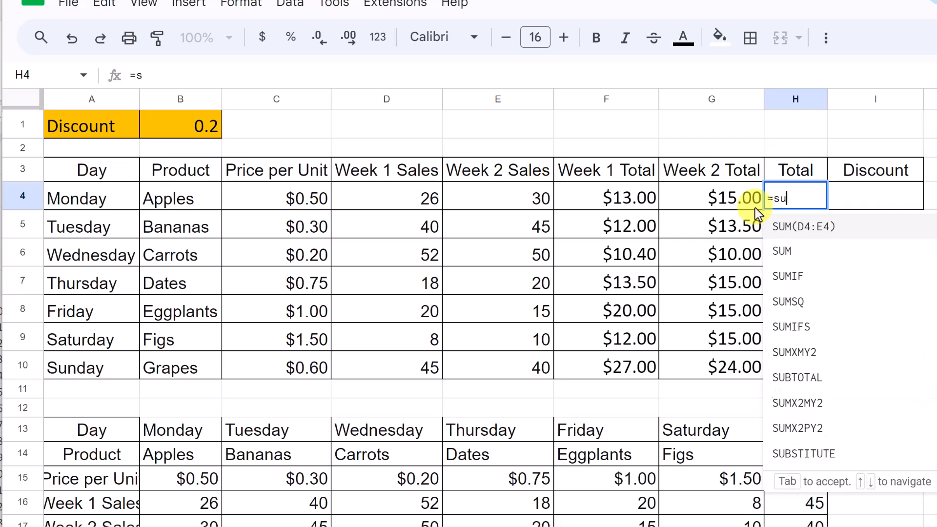
pyautogui.click(787, 254)
pyautogui.moveTo(629, 205); pyautogui.dragTo(717, 204)
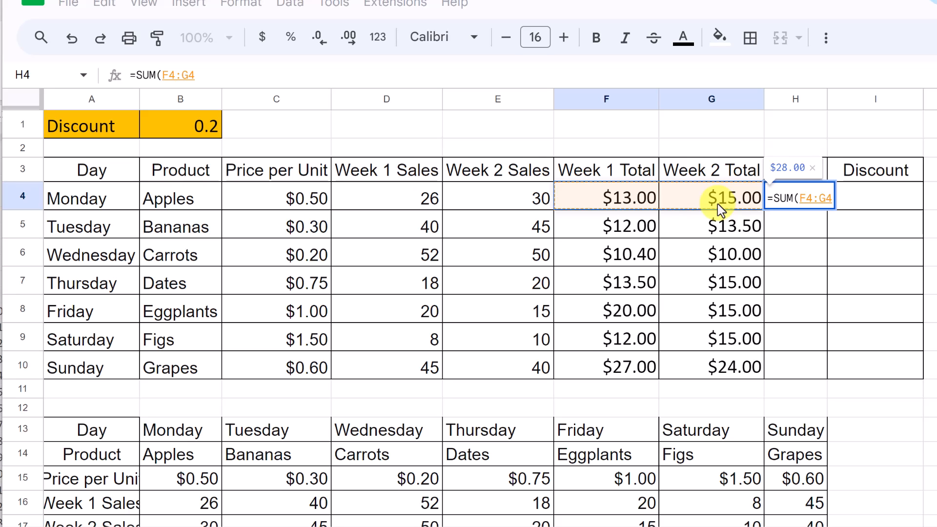
pyautogui.press('Return')
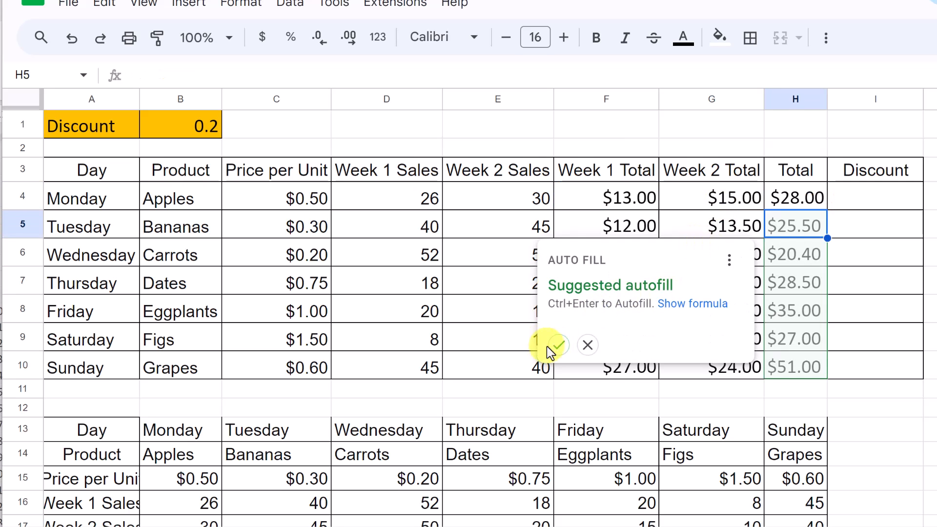
pyautogui.click(558, 345)
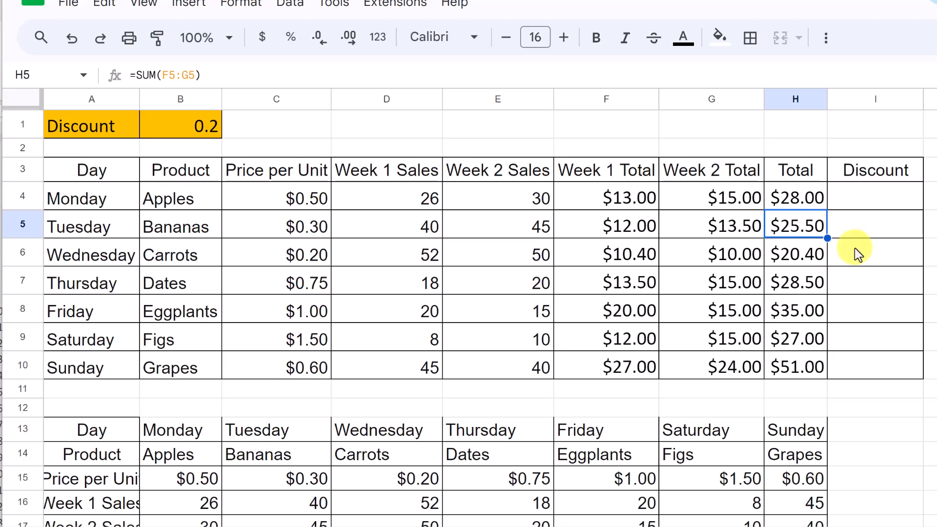
# Enter =H4*B1 in I4 as Monday's Discount, using only relative references.
pyautogui.click(874, 197)
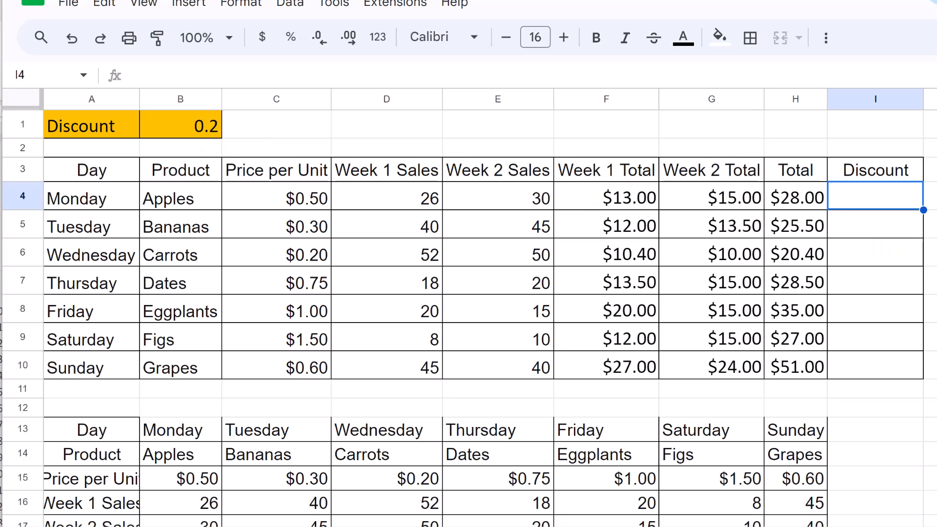
pyautogui.write('=')
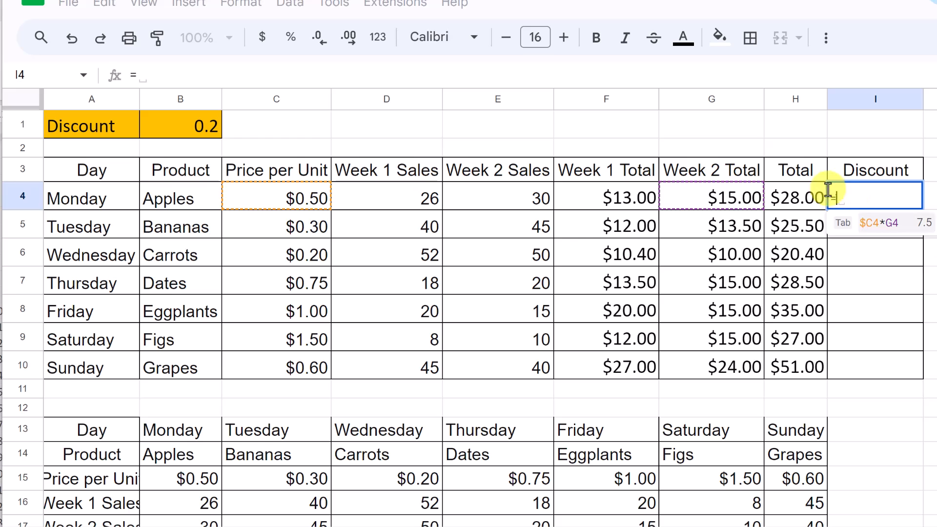
pyautogui.click(797, 200)
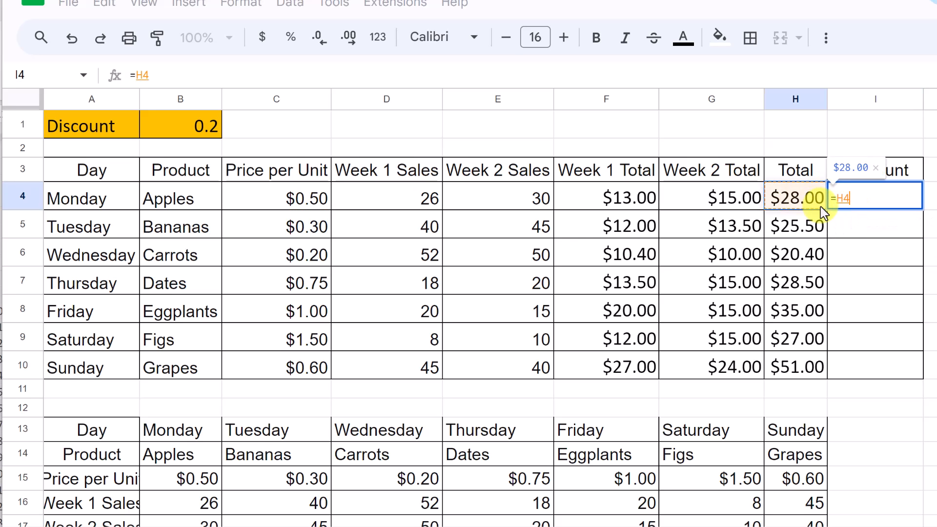
pyautogui.write('*')
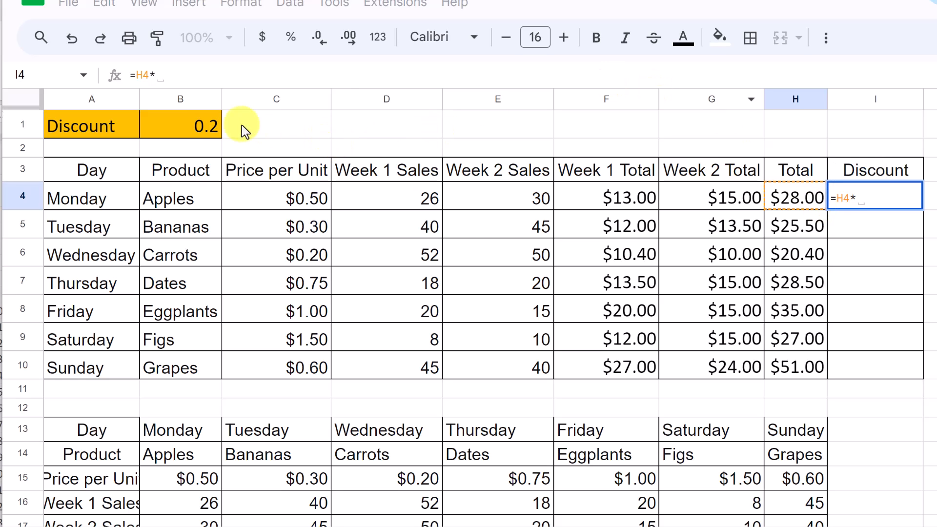
pyautogui.click(193, 129)
pyautogui.press('Return')
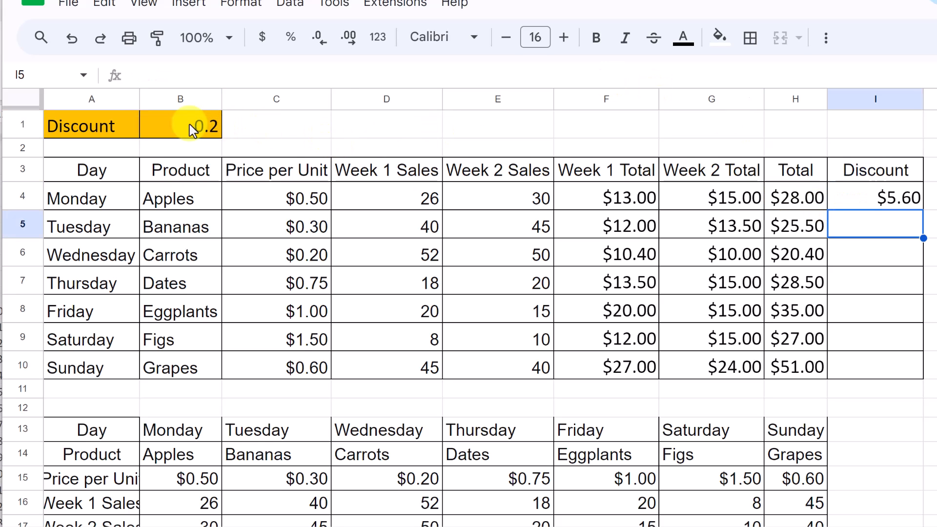
# Fill the relative Discount formula from I4 down to I10, then inspect the shifted references in I5 and I7.
pyautogui.click(912, 200)
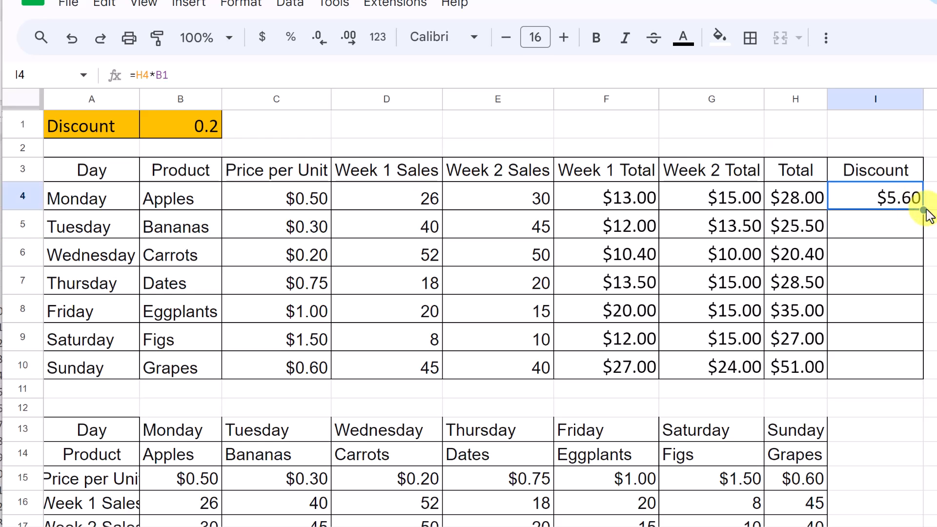
pyautogui.moveTo(923, 210); pyautogui.dragTo(921, 362)
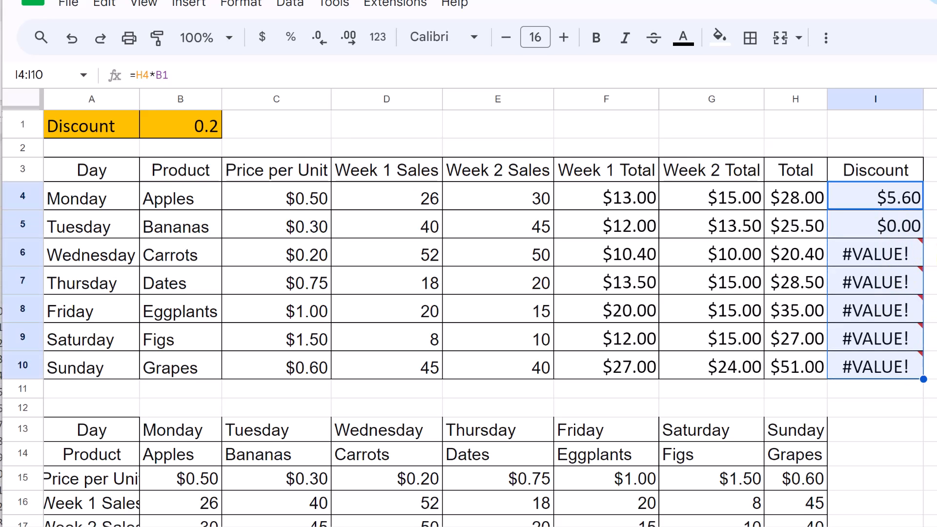
pyautogui.click(935, 259)
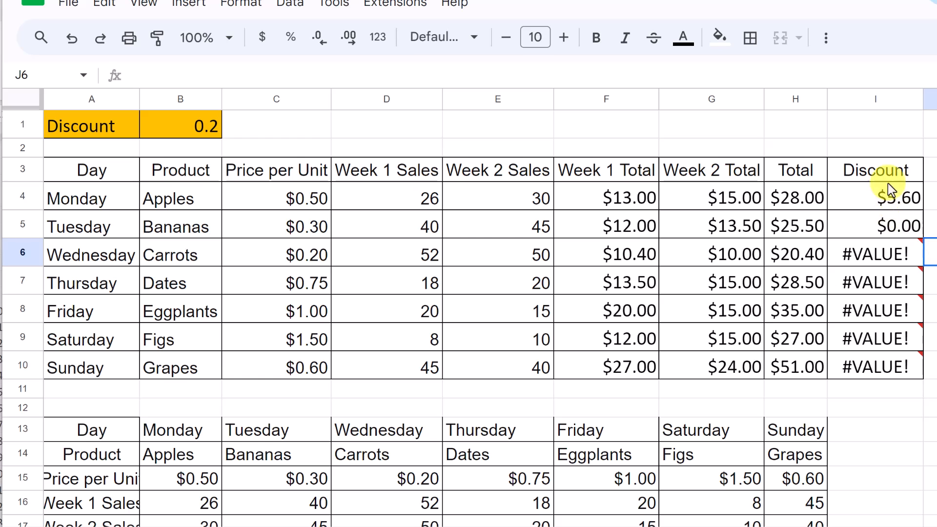
pyautogui.click(870, 226)
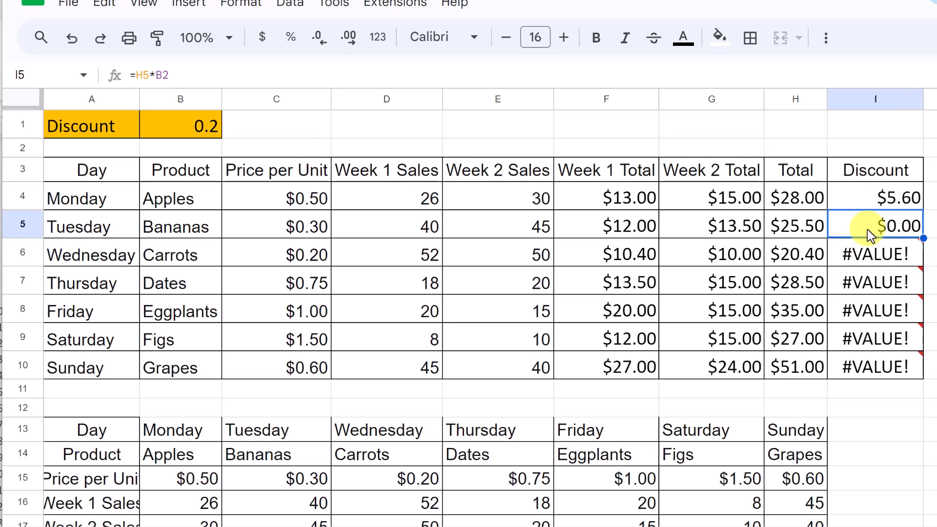
pyautogui.doubleClick(868, 230)
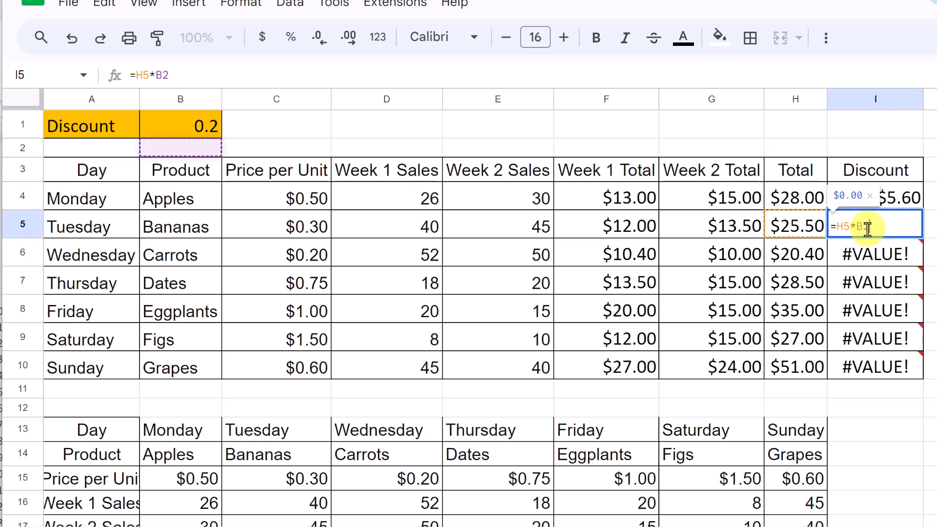
pyautogui.doubleClick(869, 285)
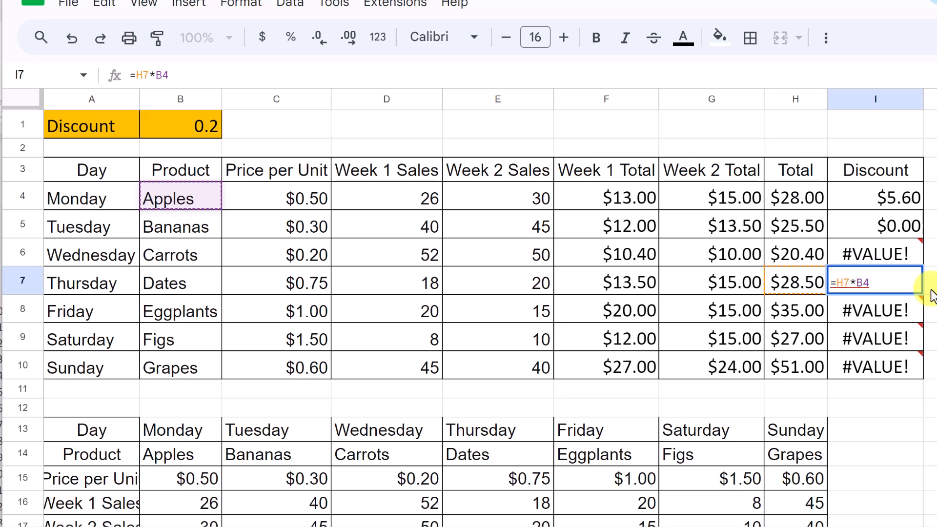
pyautogui.press('Return')
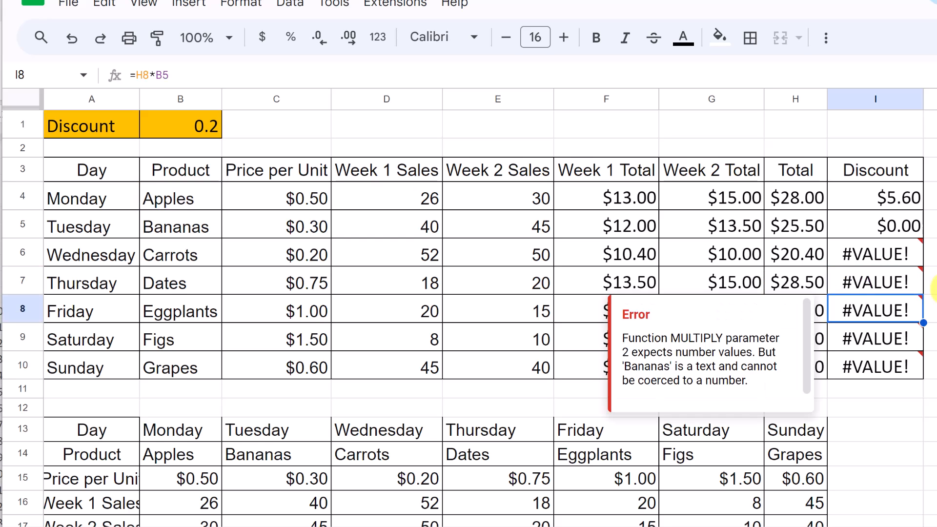
# Clear the Discount values in I4:I10.
pyautogui.click(878, 206)
pyautogui.moveTo(876, 197); pyautogui.dragTo(886, 380)
pyautogui.press('Delete')
pyautogui.click(929, 225)
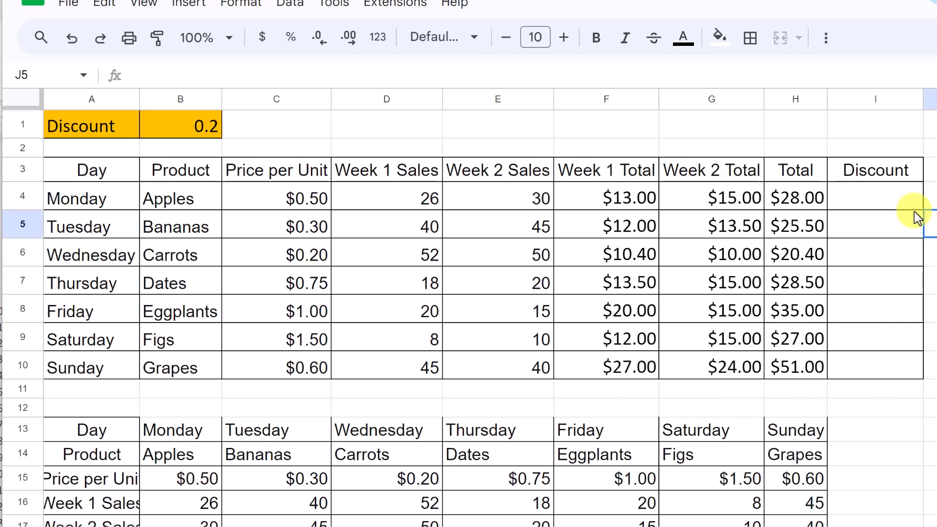
# Enter =H4*$B$1 in I4 as Monday's Discount, locking the discount rate cell with an absolute reference.
pyautogui.click(884, 195)
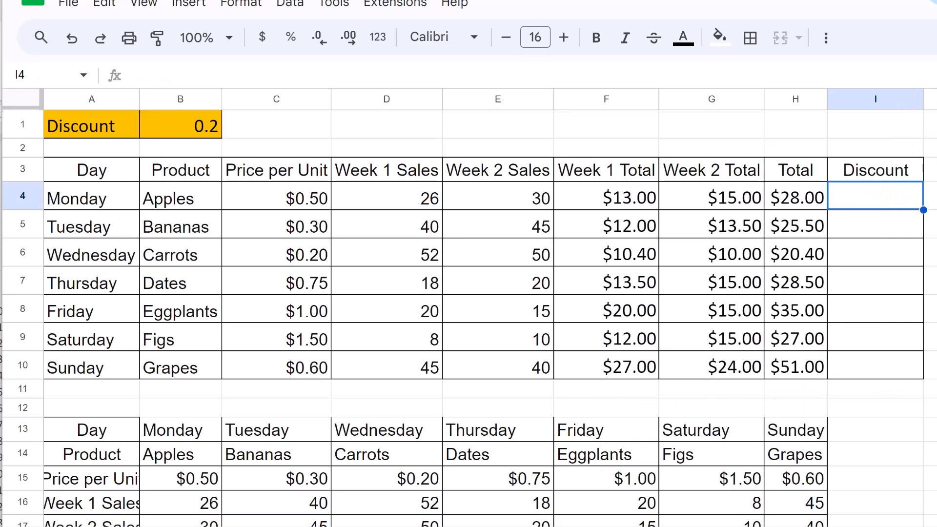
pyautogui.write('=')
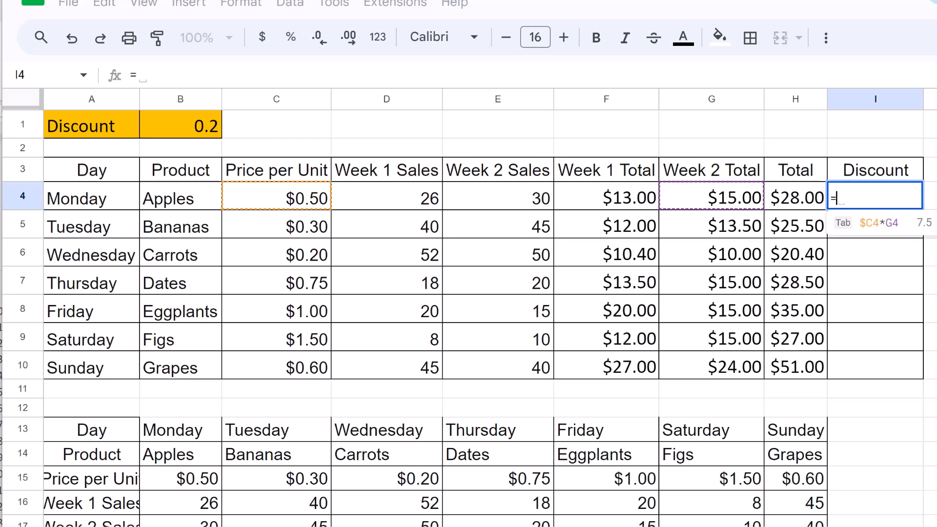
pyautogui.click(800, 204)
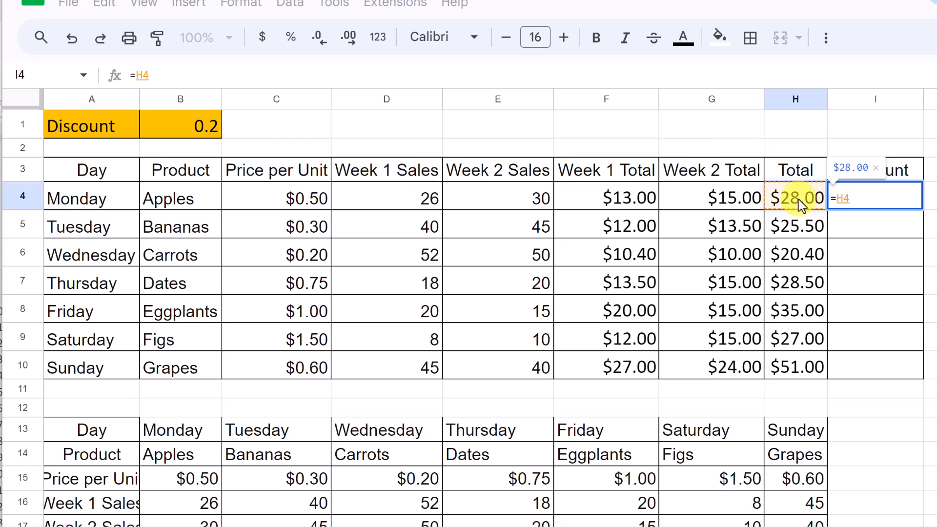
pyautogui.write('*')
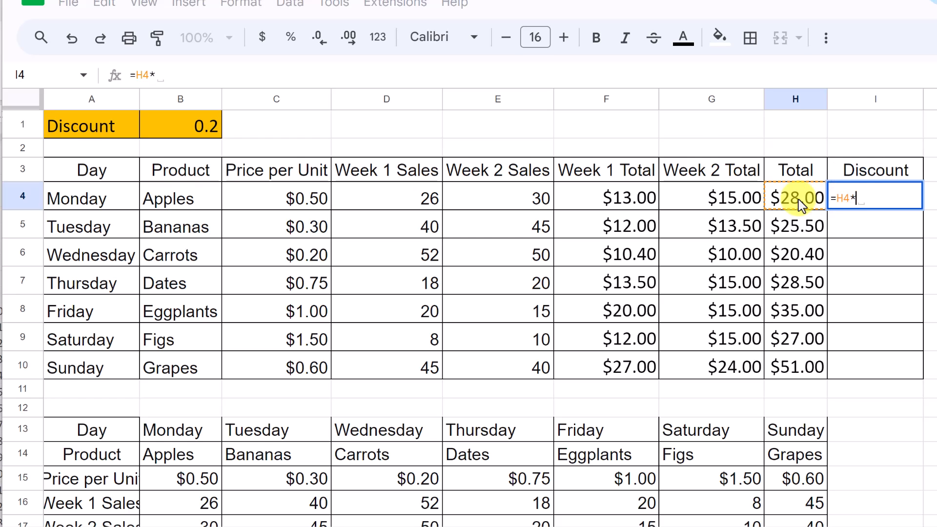
pyautogui.click(213, 129)
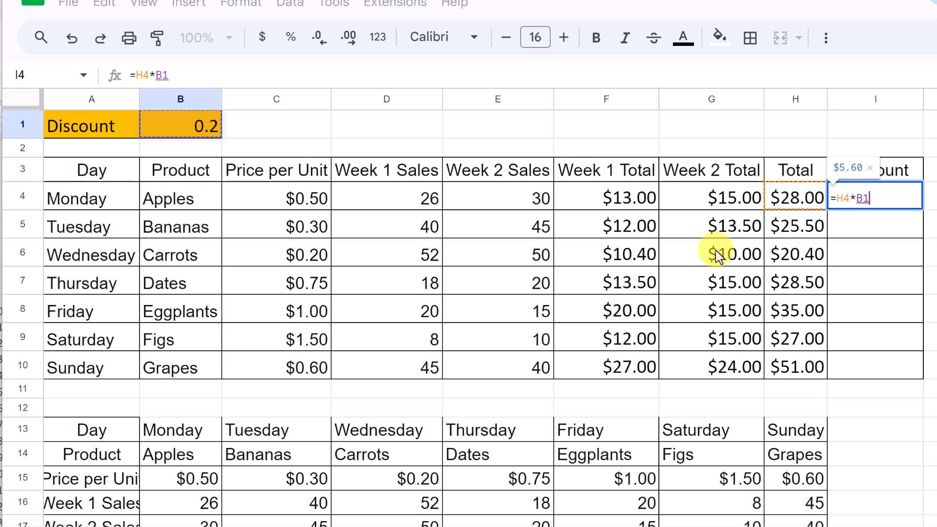
pyautogui.press('F4')
pyautogui.press('Return')
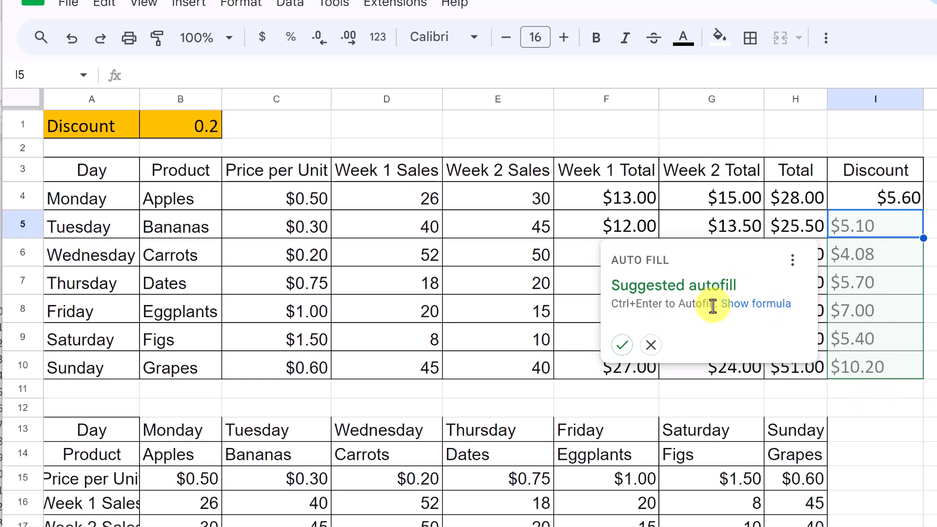
# Accept the suggested autofill of the Discount formula for I5:I10, then check the references in I7 and I8.
pyautogui.click(622, 345)
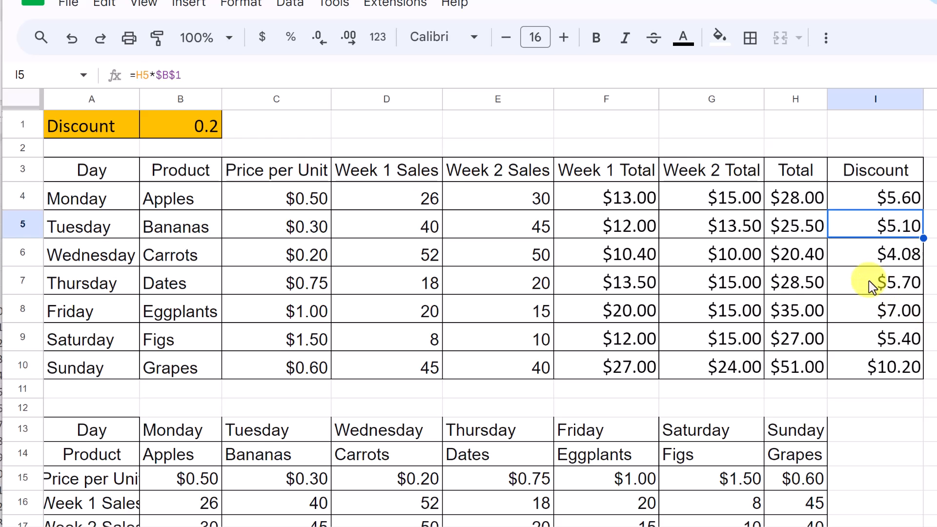
pyautogui.click(853, 277)
pyautogui.doubleClick(853, 277)
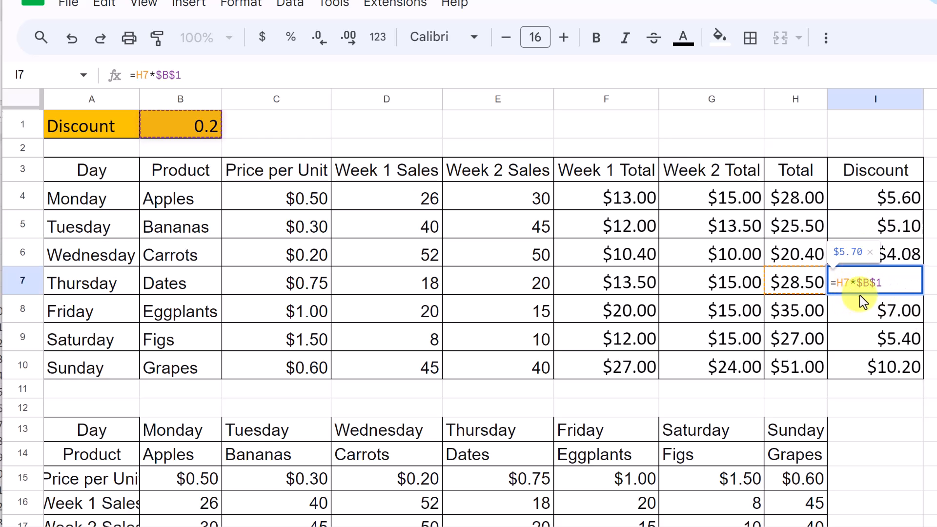
pyautogui.press('Return')
pyautogui.doubleClick(862, 319)
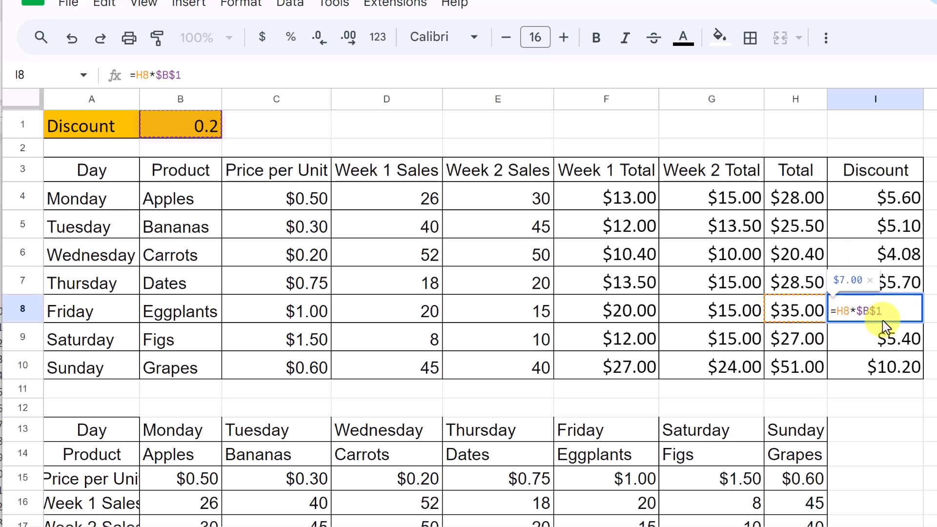
pyautogui.press('Return')
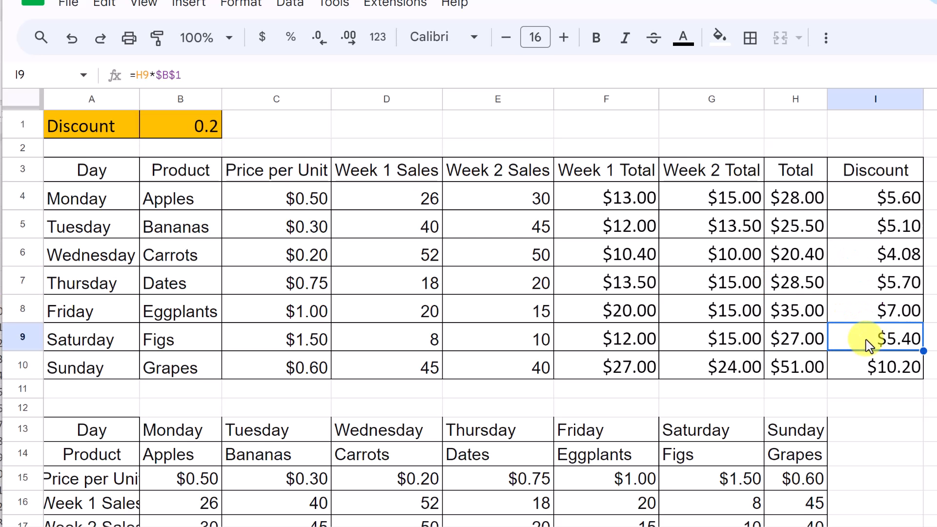
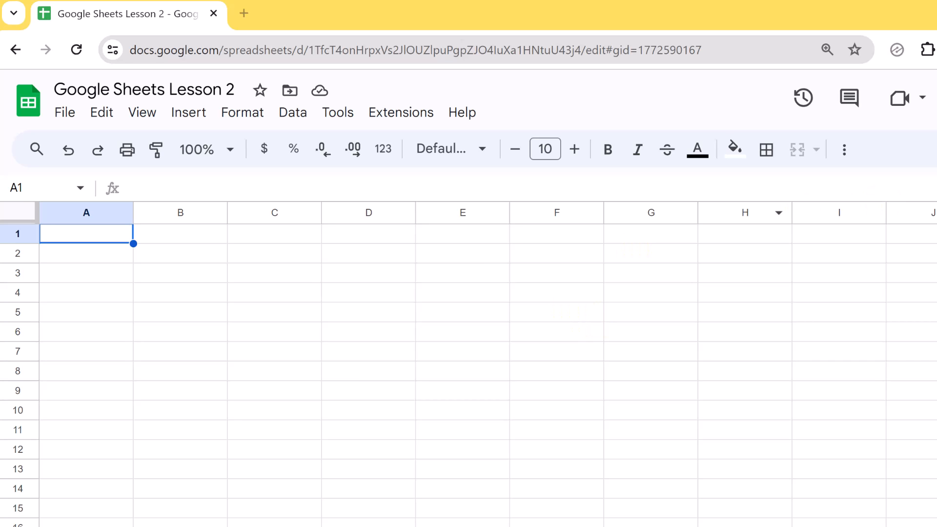
# Switch to The Numbers page of top-grossing movies of 2023, look over its movie table, and copy the page's web address.
pyautogui.moveTo(936, 43); pyautogui.dragTo(431, 35)
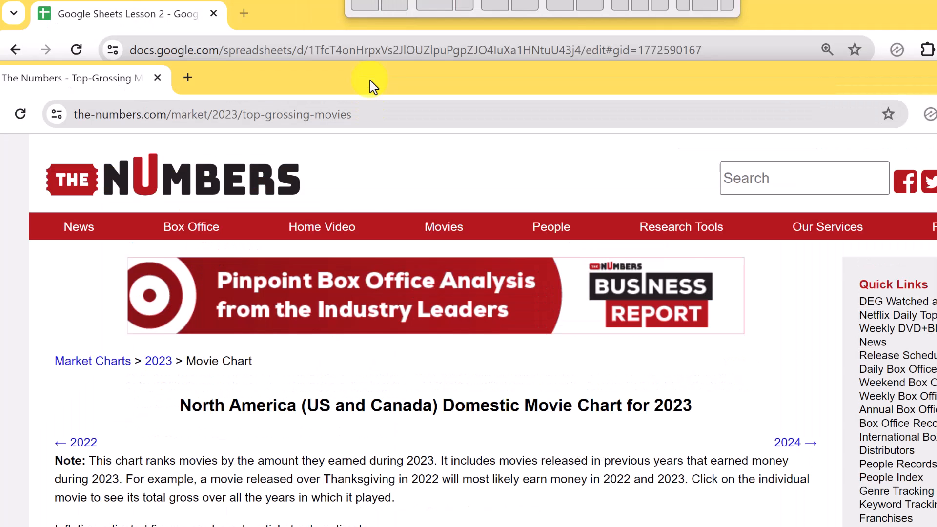
pyautogui.scroll(-9, 593, 301)
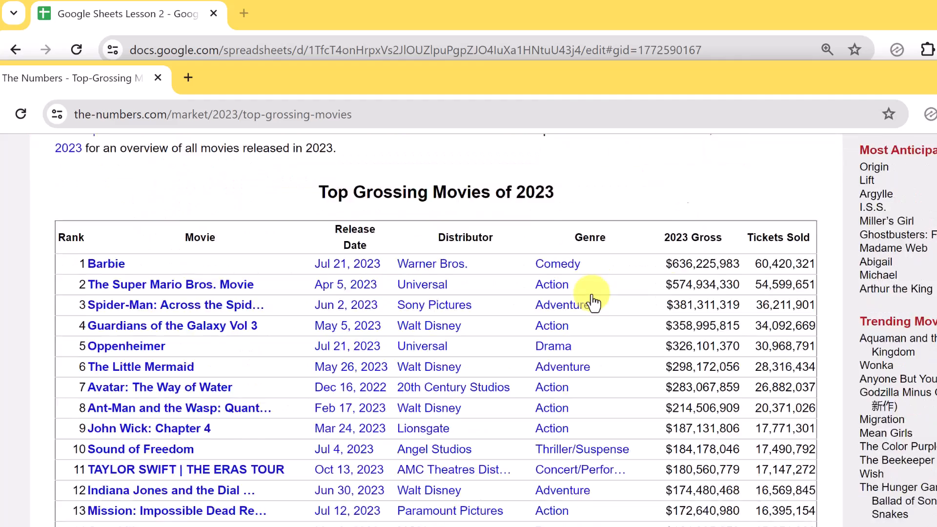
pyautogui.scroll(4, 594, 301)
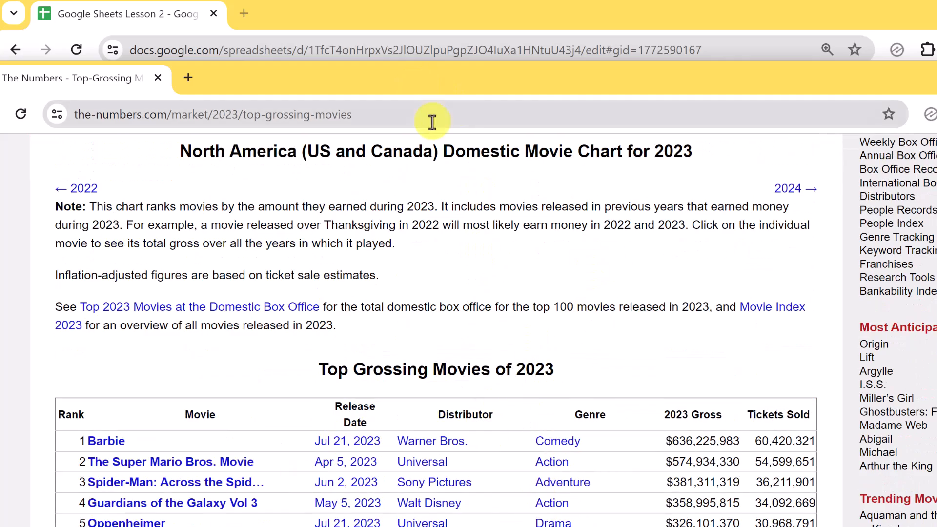
pyautogui.click(172, 119)
pyautogui.rightClick(175, 122)
pyautogui.click(253, 273)
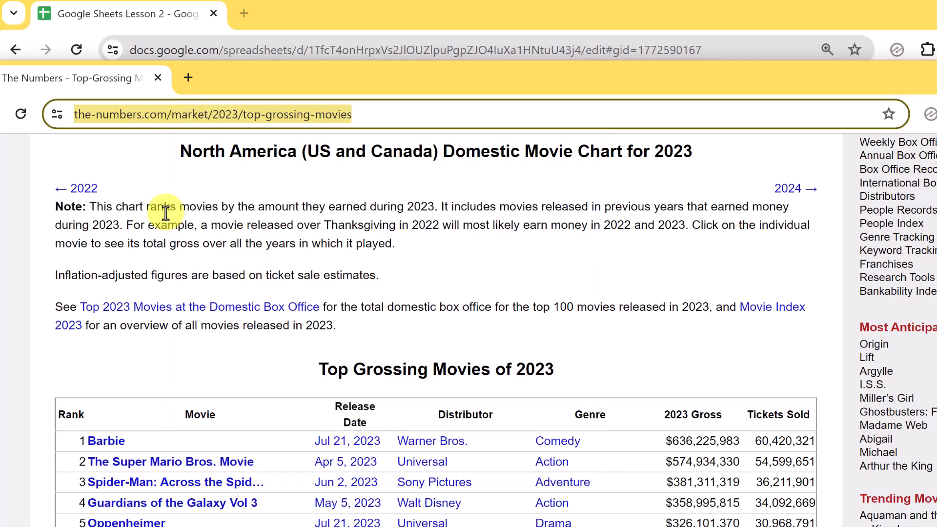
pyautogui.moveTo(313, 85); pyautogui.dragTo(936, 151)
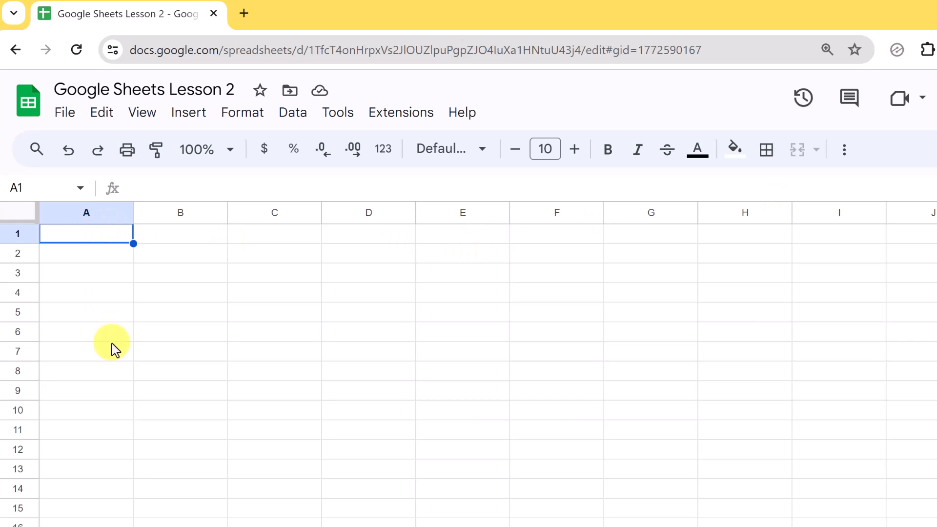
pyautogui.write('=')
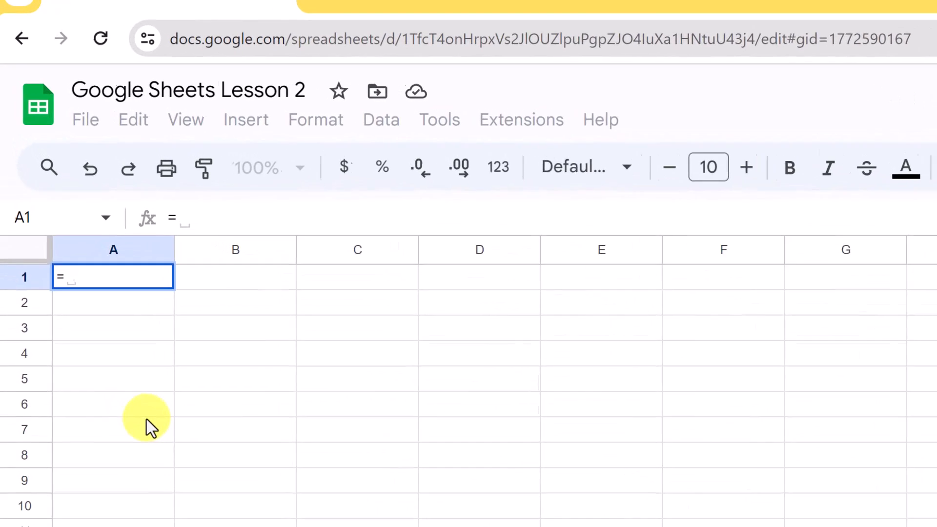
pyautogui.write('i')
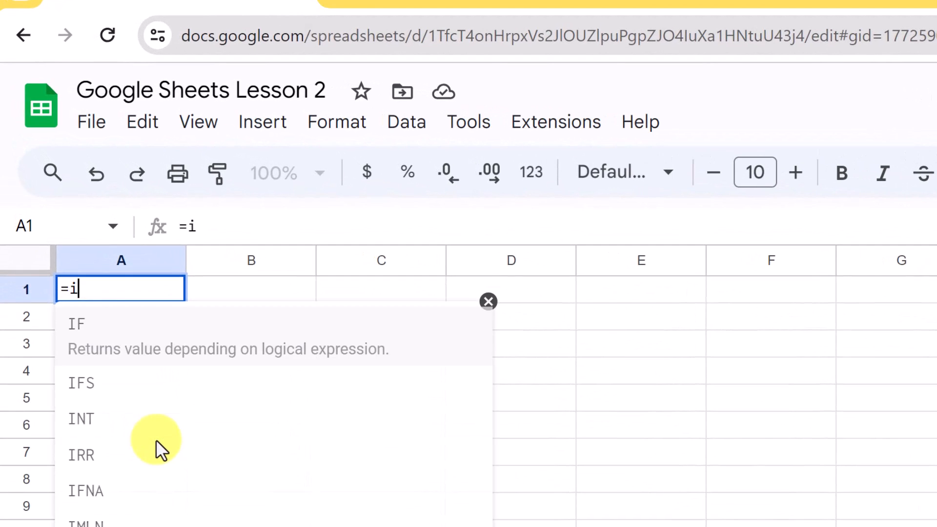
pyautogui.write('mportht')
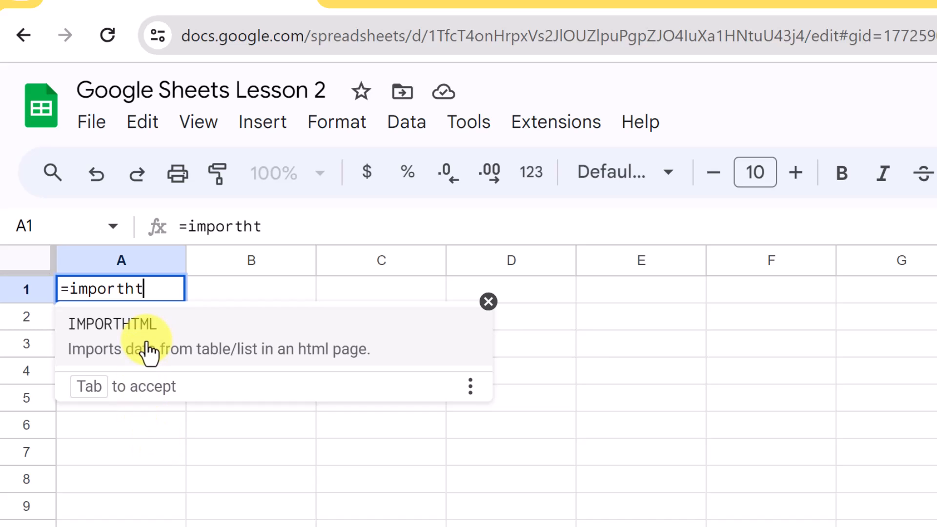
pyautogui.click(150, 343)
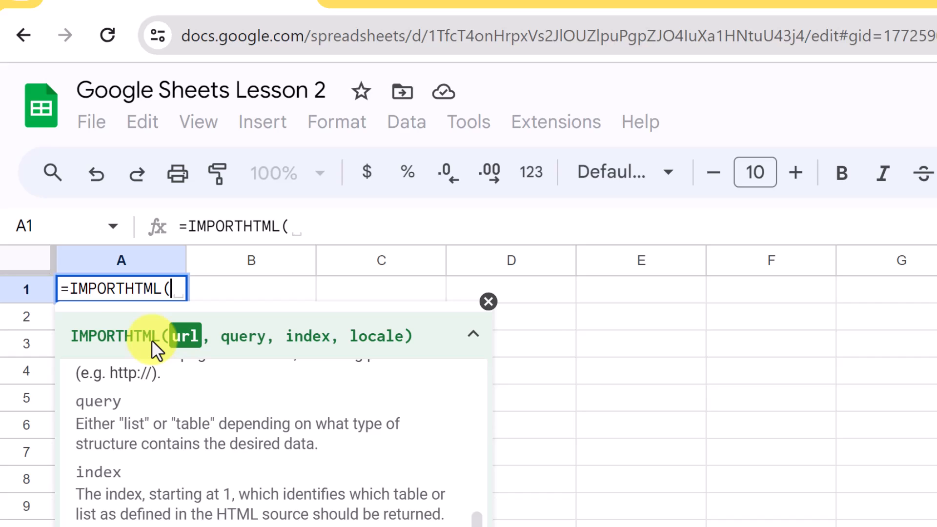
pyautogui.write('"')
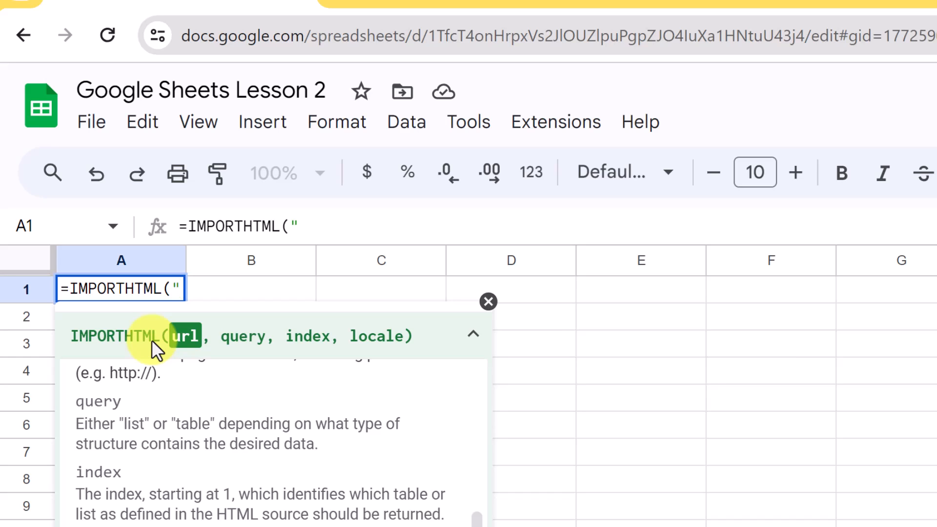
pyautogui.hotkey('ctrl', 'v')
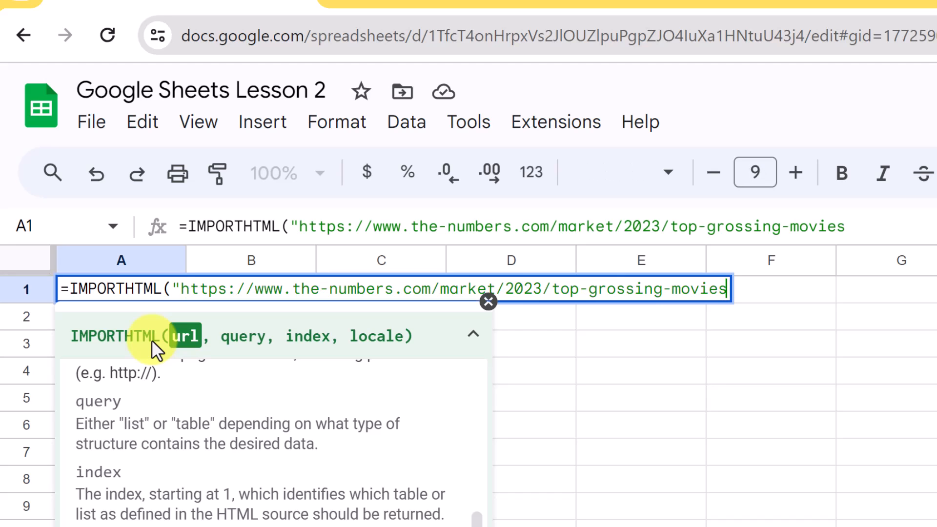
pyautogui.write('",')
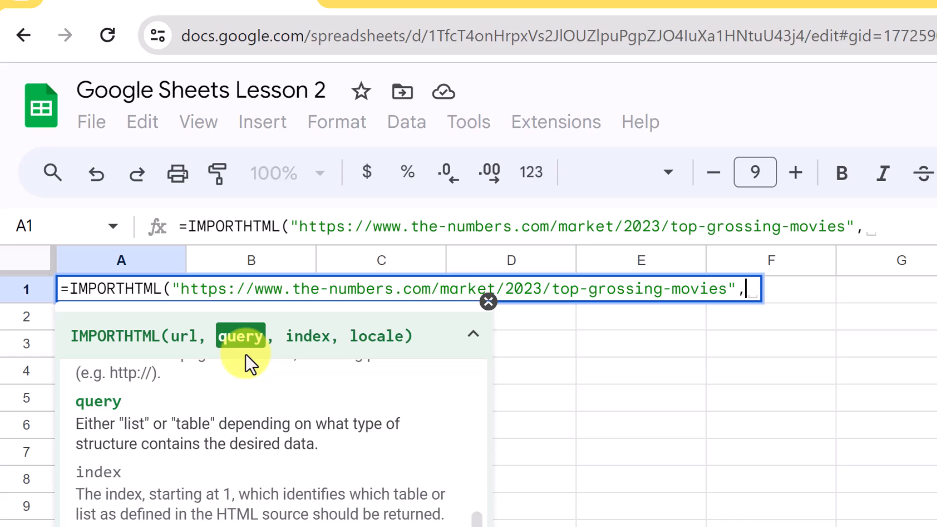
pyautogui.write('"table"')
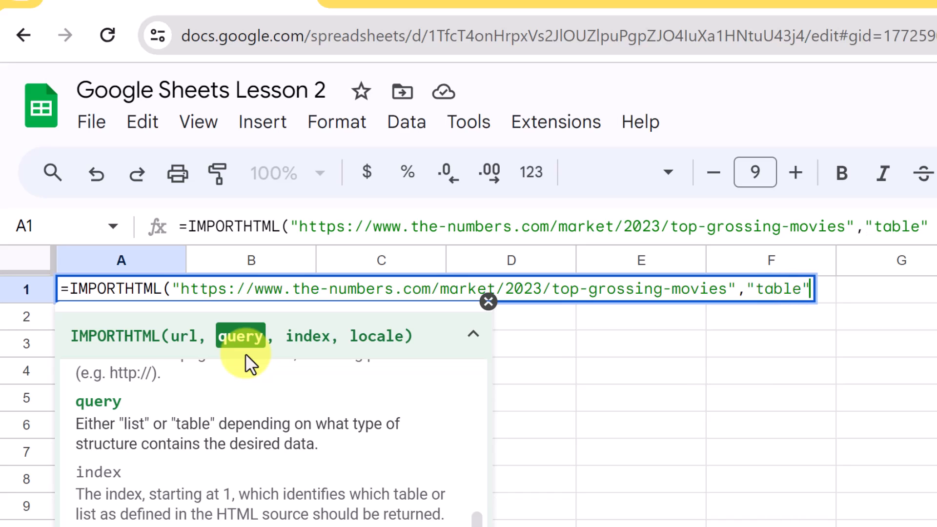
pyautogui.write(',')
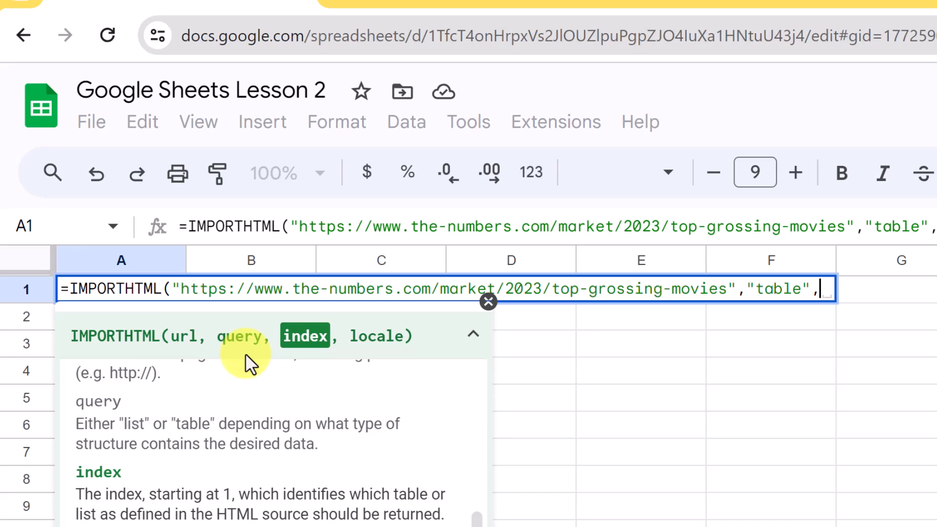
pyautogui.write('1')
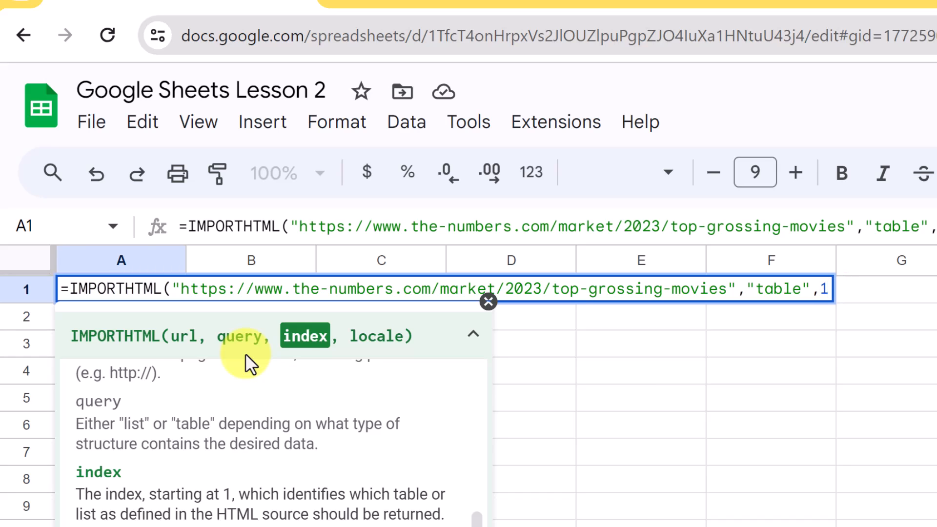
pyautogui.write(')')
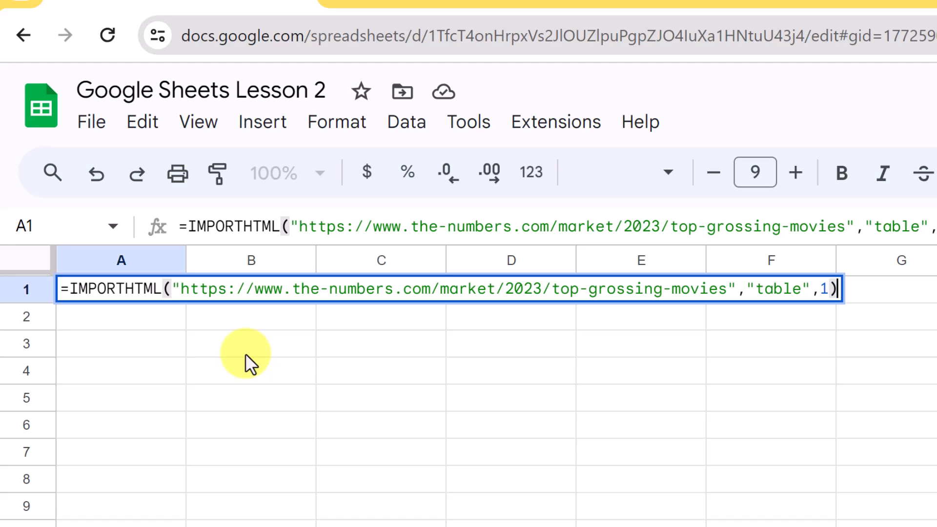
pyautogui.press('Return')
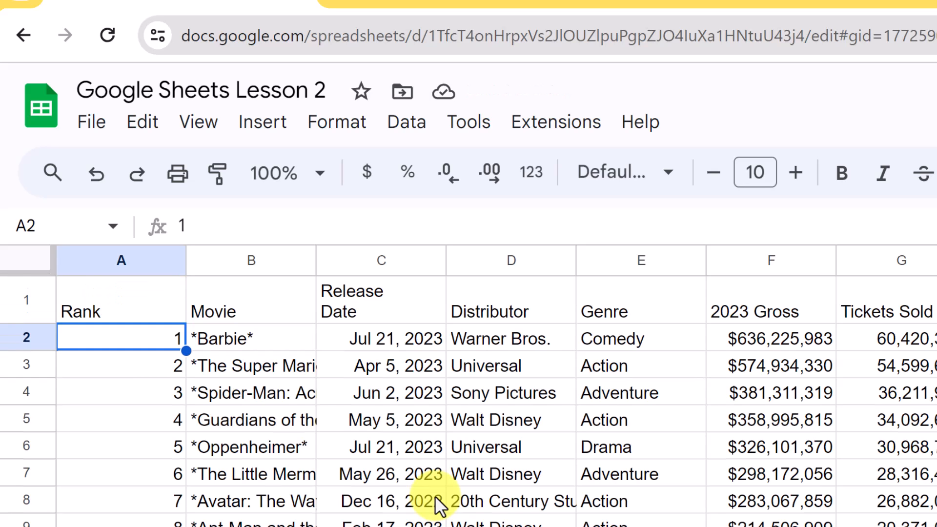
# Look through the imported movie rows and auto-fit all column widths of the sheet to their contents.
pyautogui.scroll(-8, 434, 496)
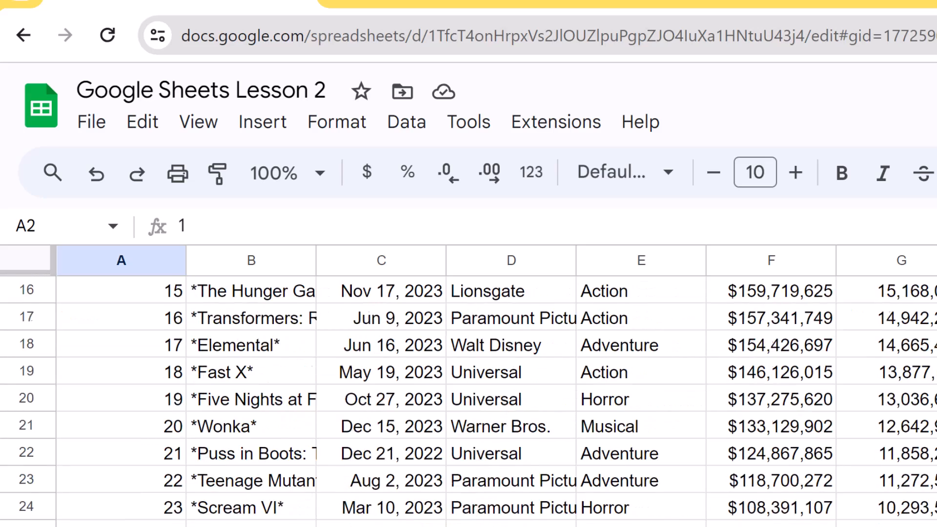
pyautogui.scroll(-10, 468, 400)
pyautogui.scroll(15, 468, 400)
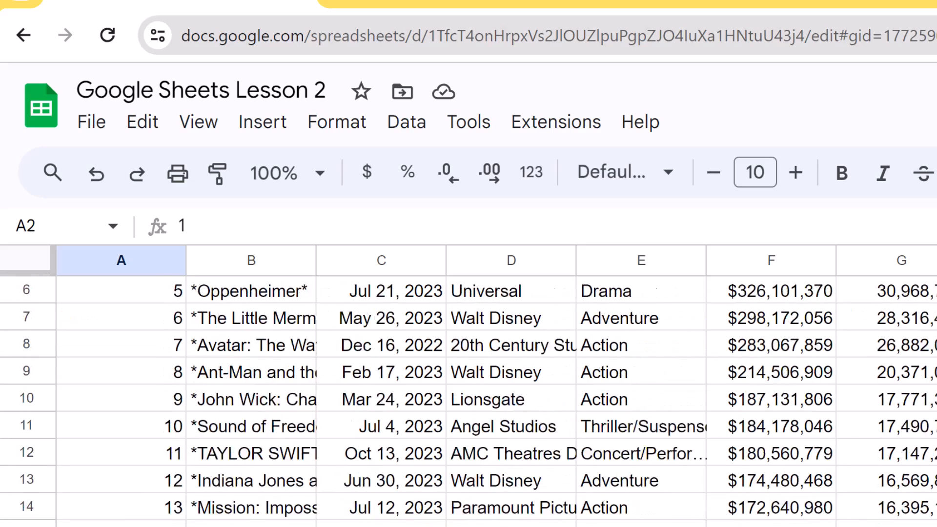
pyautogui.scroll(3, 408, 443)
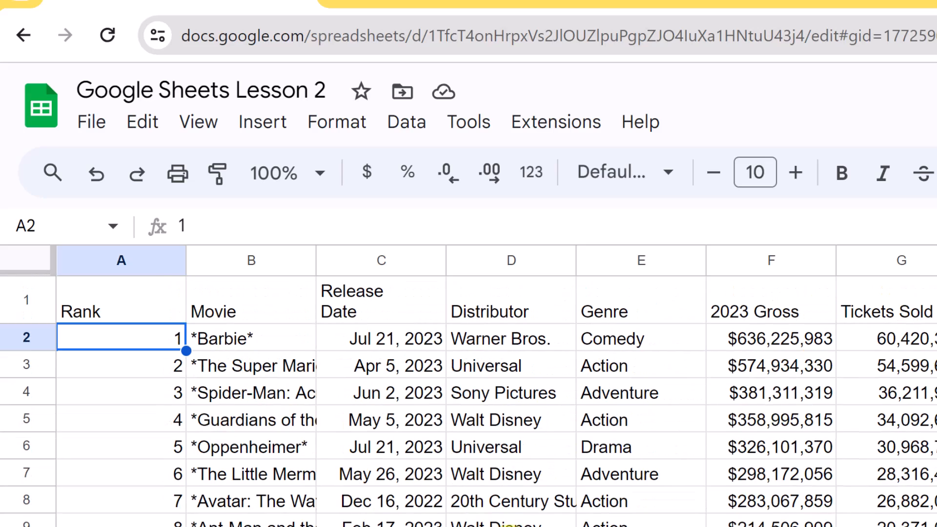
pyautogui.click(37, 264)
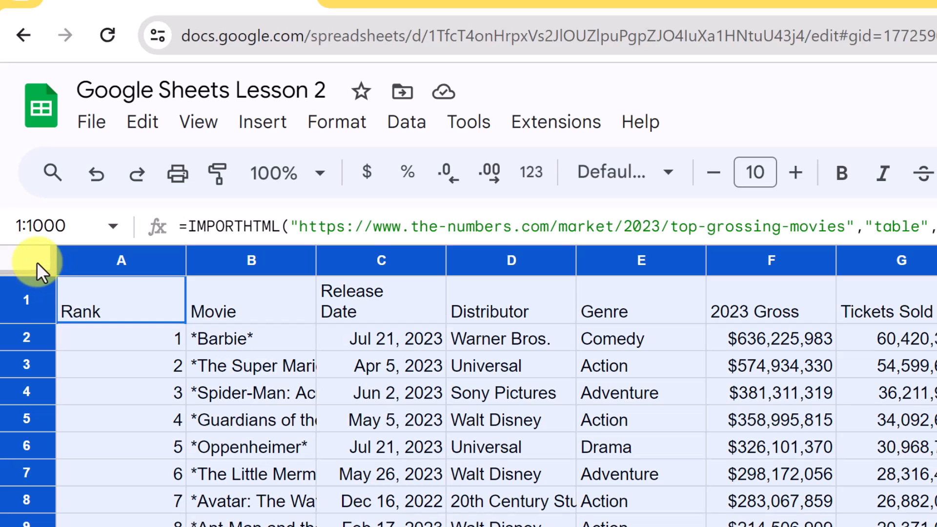
pyautogui.moveTo(187, 264); pyautogui.dragTo(186, 264)
pyautogui.doubleClick(186, 264)
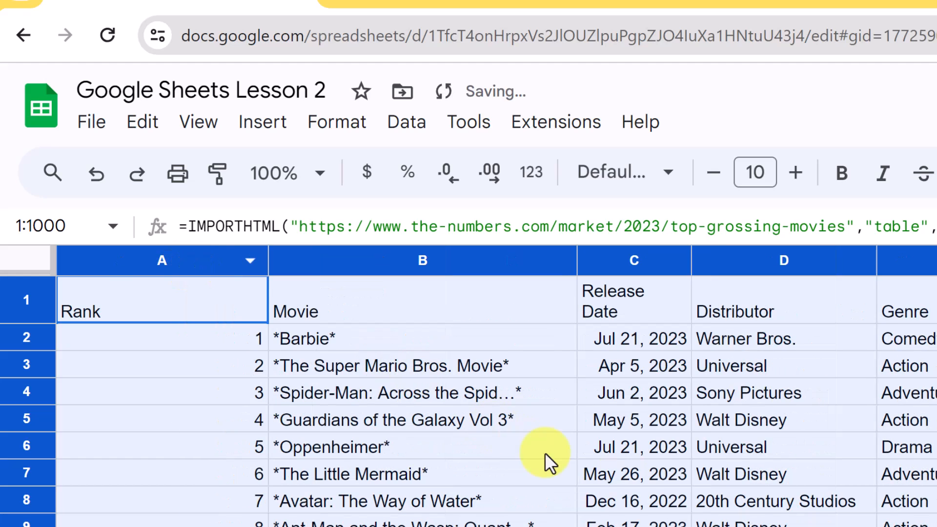
pyautogui.click(631, 473)
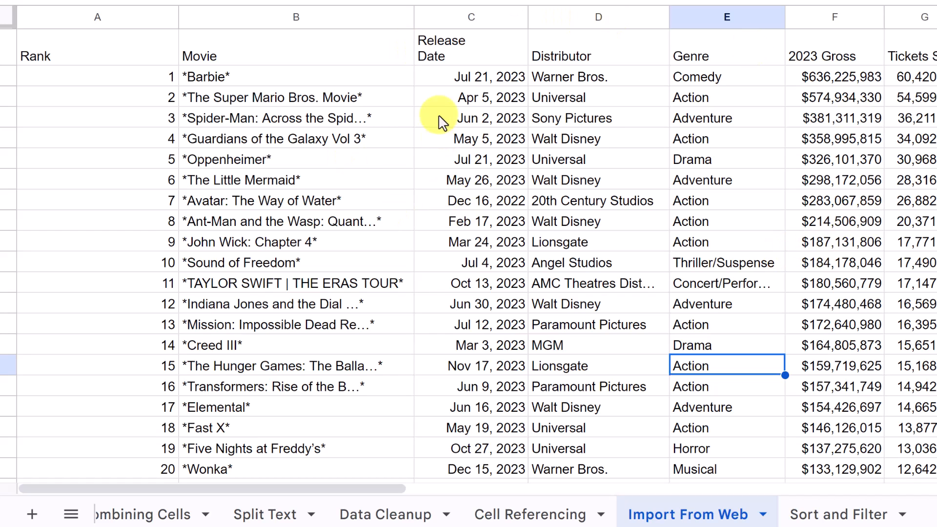
# Copy columns B to G, from Movie to Tickets Sold, and paste them into the Sort and Filter sheet starting at A1.
pyautogui.moveTo(272, 23); pyautogui.dragTo(906, 22)
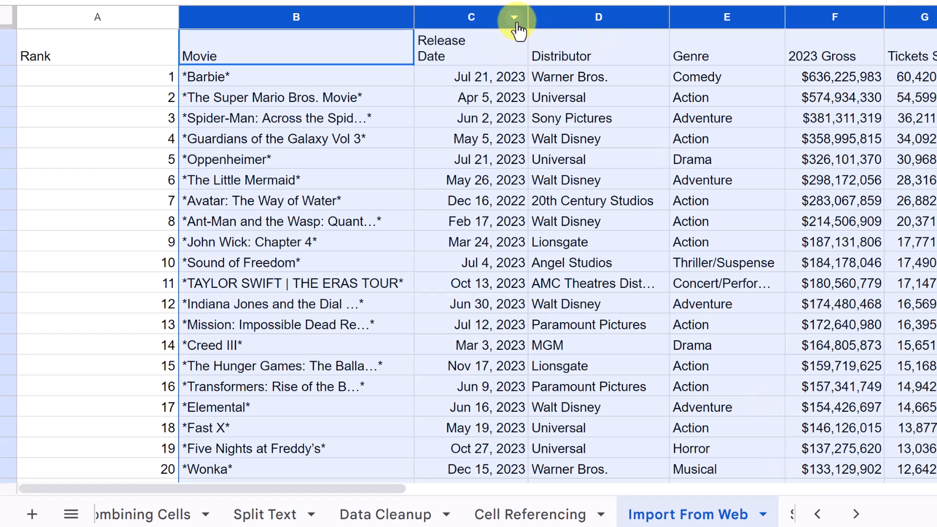
pyautogui.rightClick(463, 143)
pyautogui.click(546, 11)
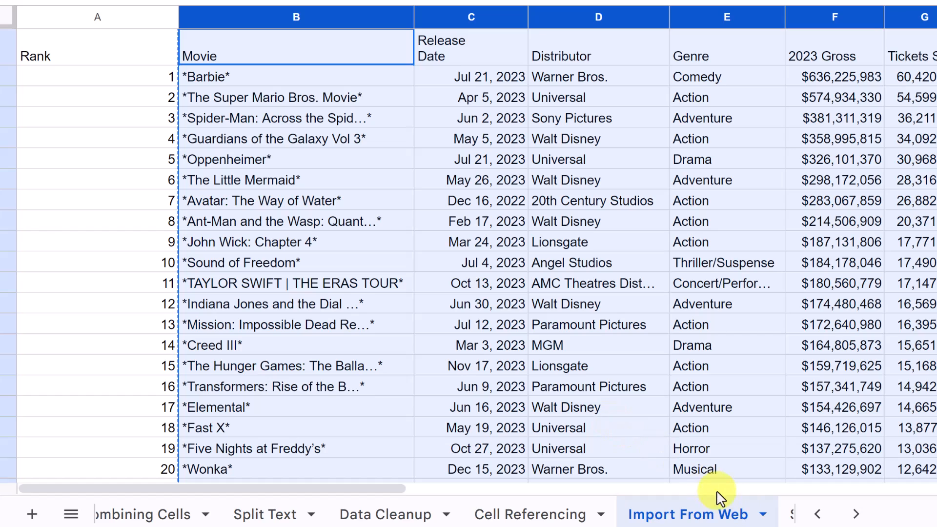
pyautogui.click(786, 514)
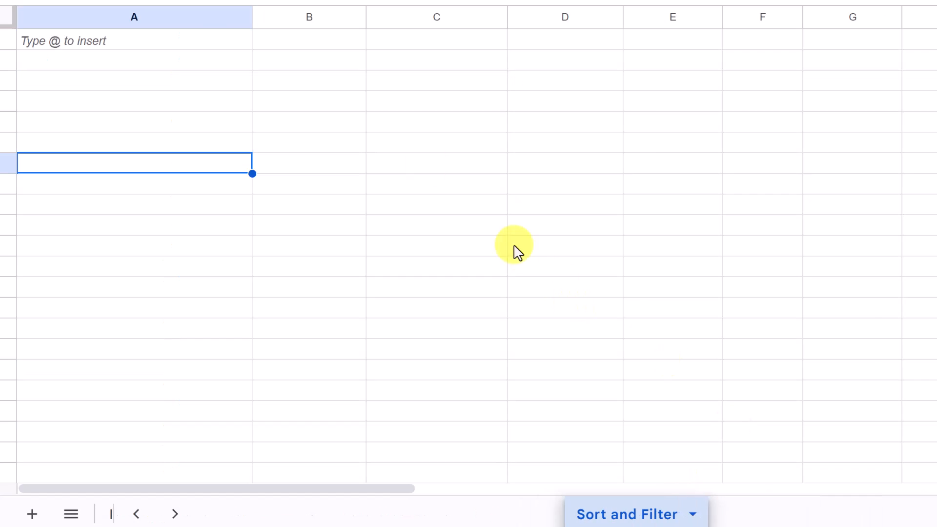
pyautogui.click(185, 47)
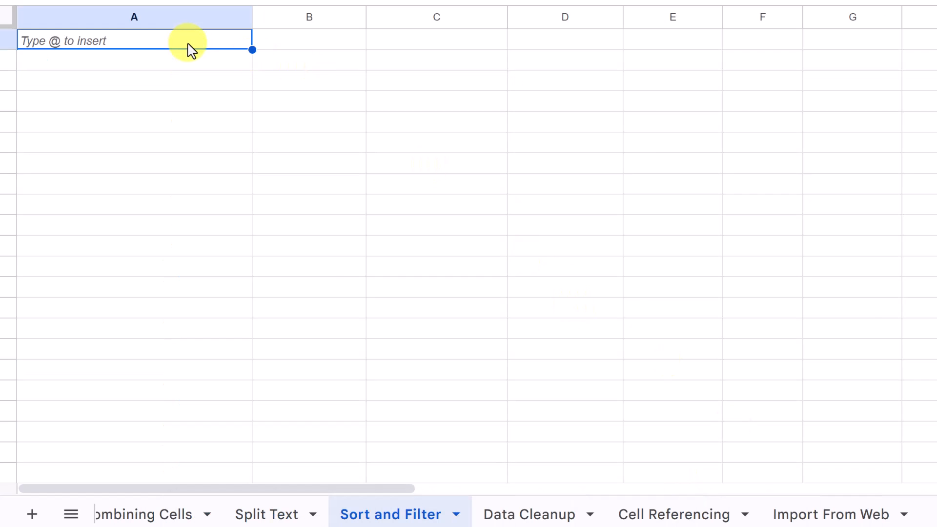
pyautogui.hotkey('ctrl', 'v')
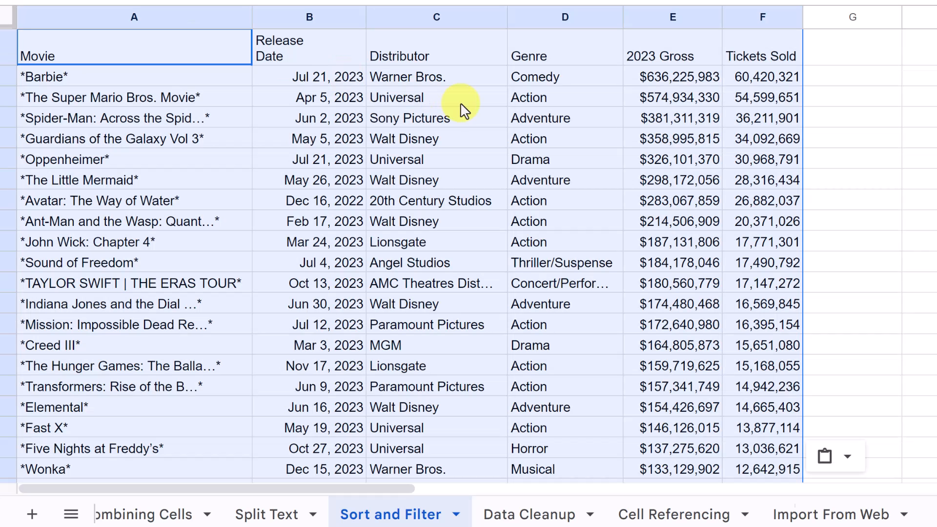
pyautogui.click(502, 143)
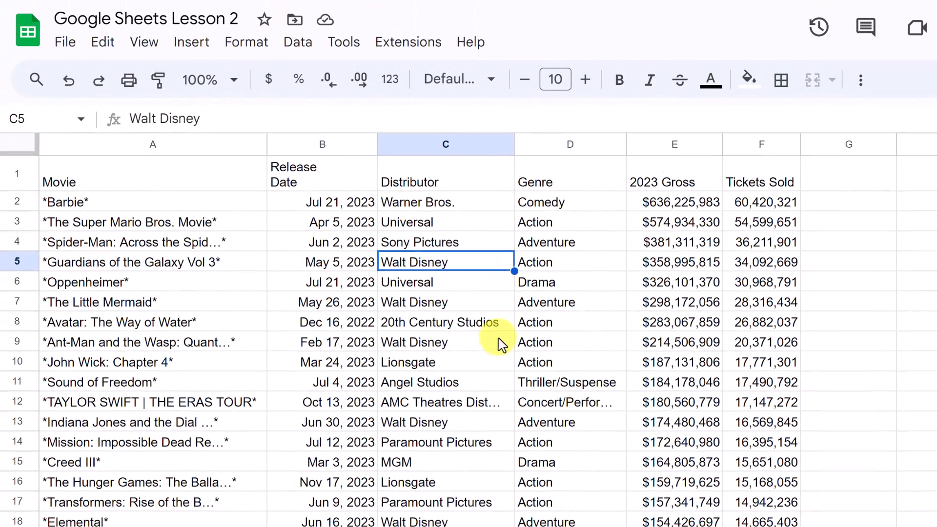
# Try sorting the whole sheet A to Z by the Release Date column, review the row order, and undo the sort.
pyautogui.click(494, 223)
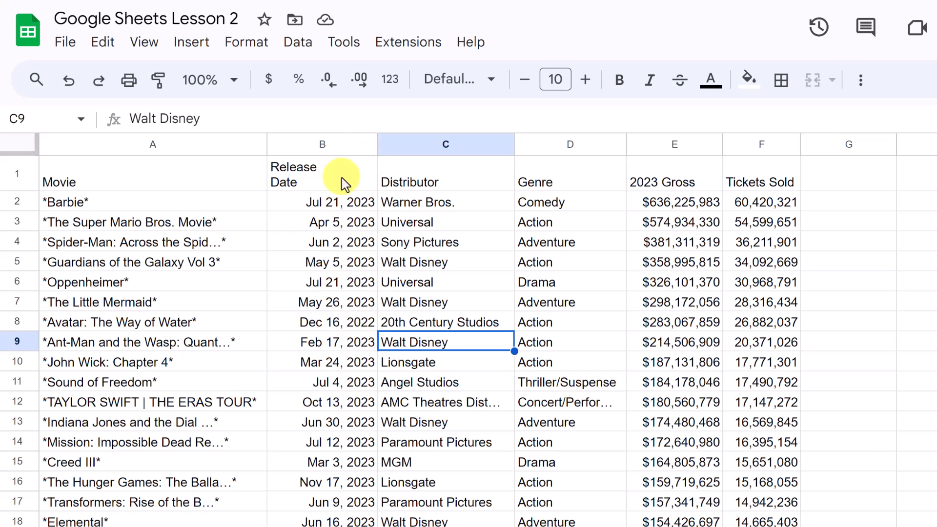
pyautogui.click(365, 145)
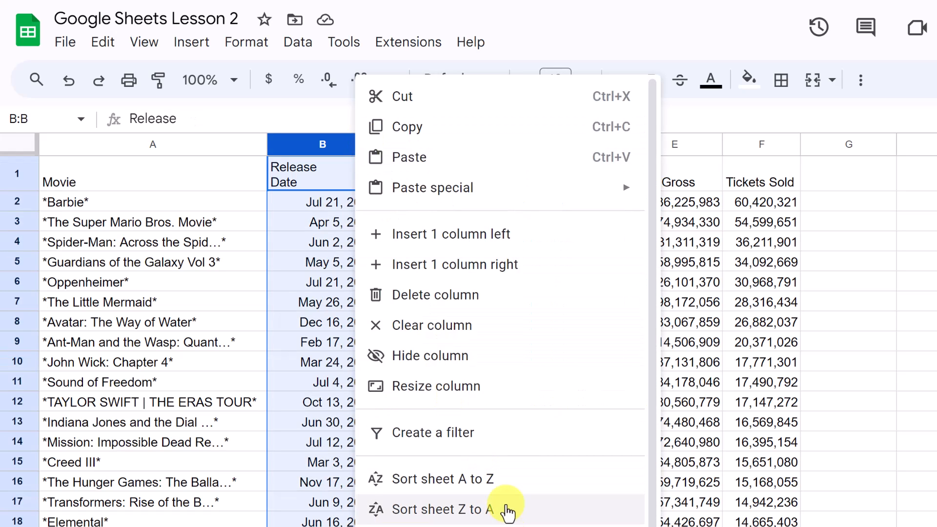
pyautogui.click(497, 479)
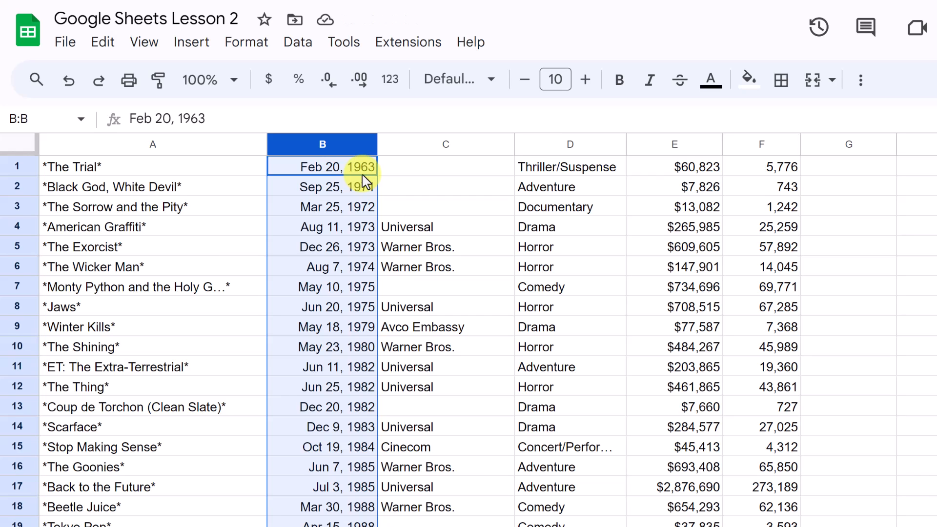
pyautogui.scroll(-15, 355, 315)
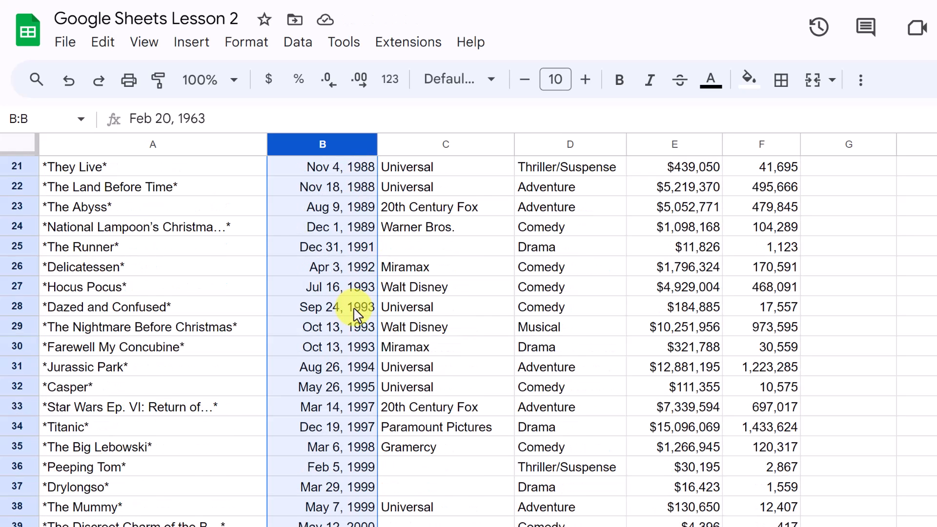
pyautogui.scroll(15, 356, 312)
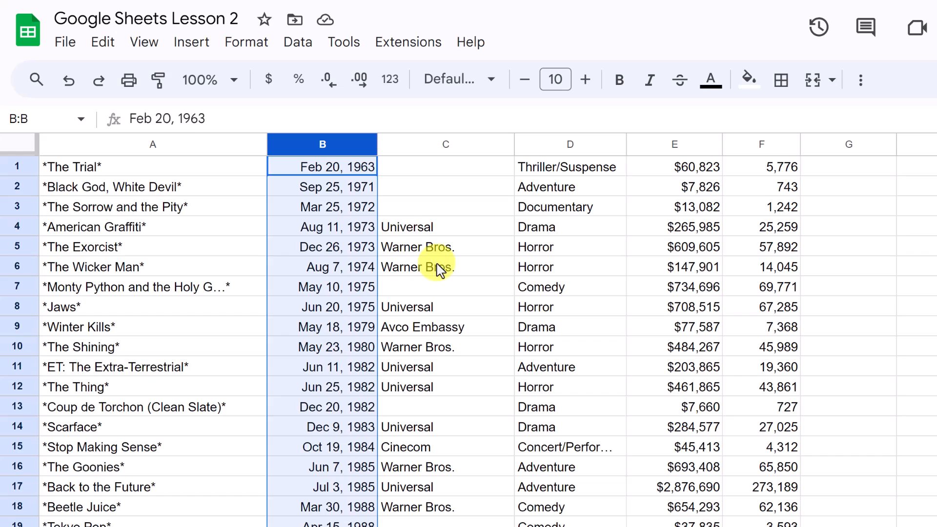
pyautogui.hotkey('ctrl', 'z')
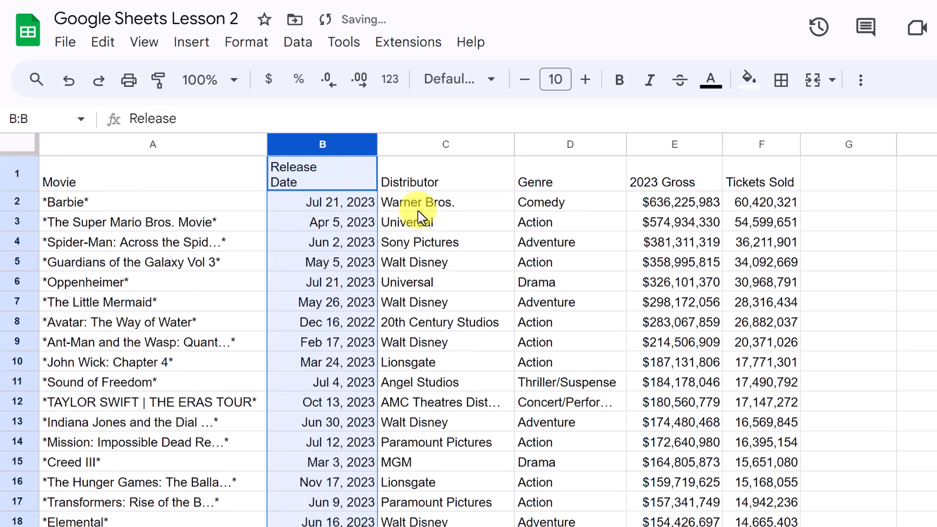
# Freeze row 1, which holds the movie table's column headers.
pyautogui.click(407, 202)
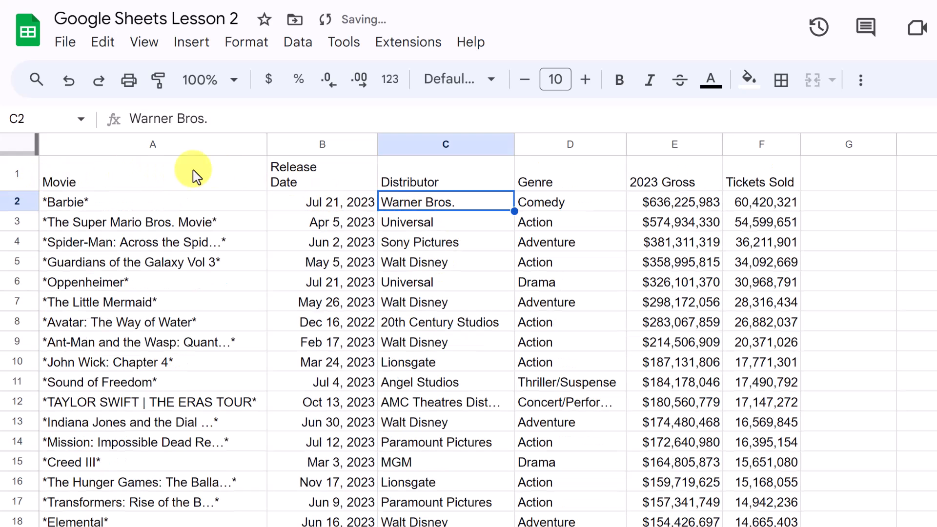
pyautogui.click(19, 173)
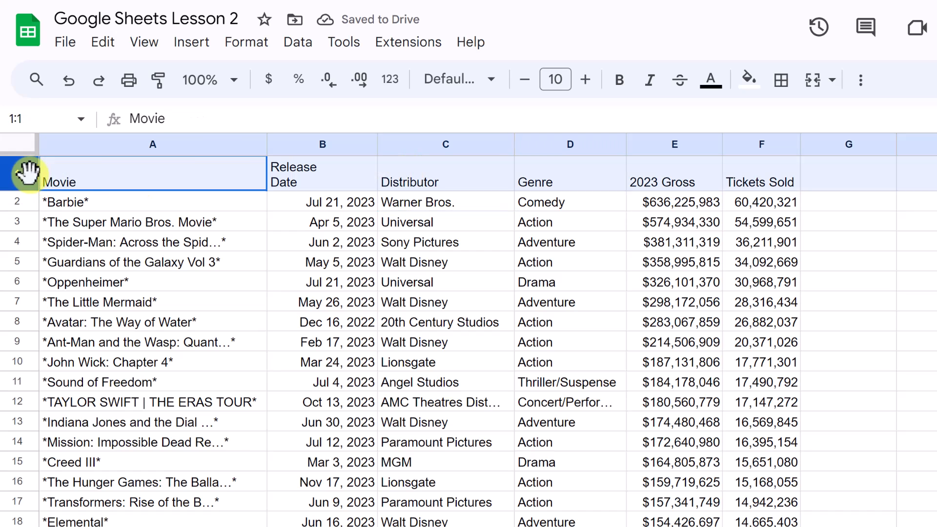
pyautogui.click(140, 48)
pyautogui.moveTo(181, 105)
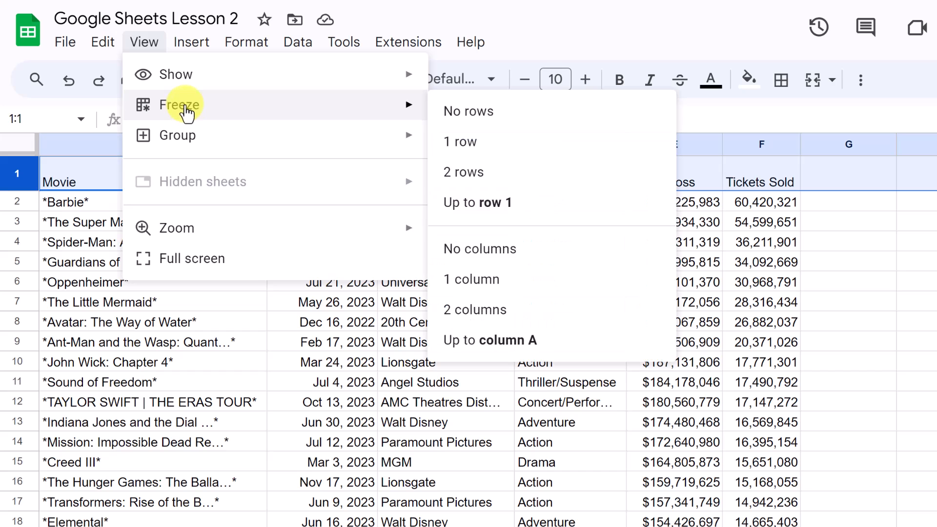
pyautogui.click(497, 142)
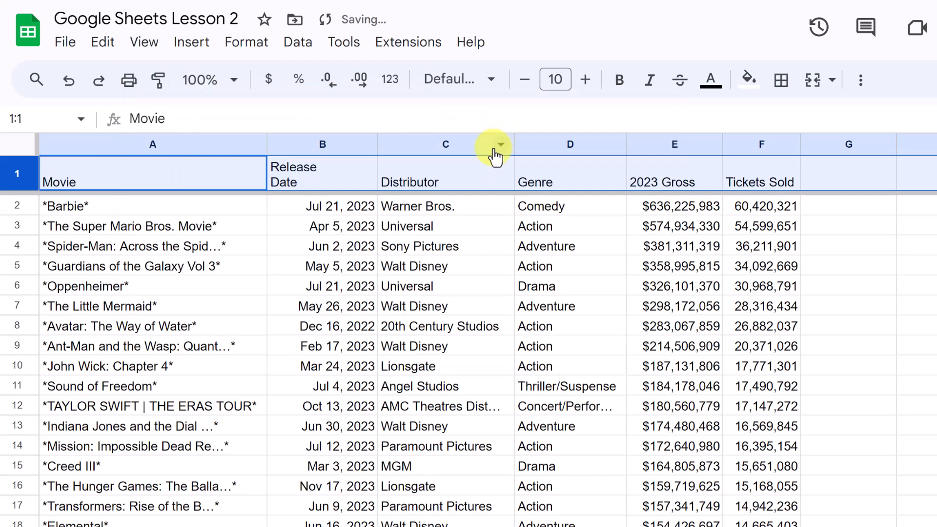
pyautogui.click(359, 266)
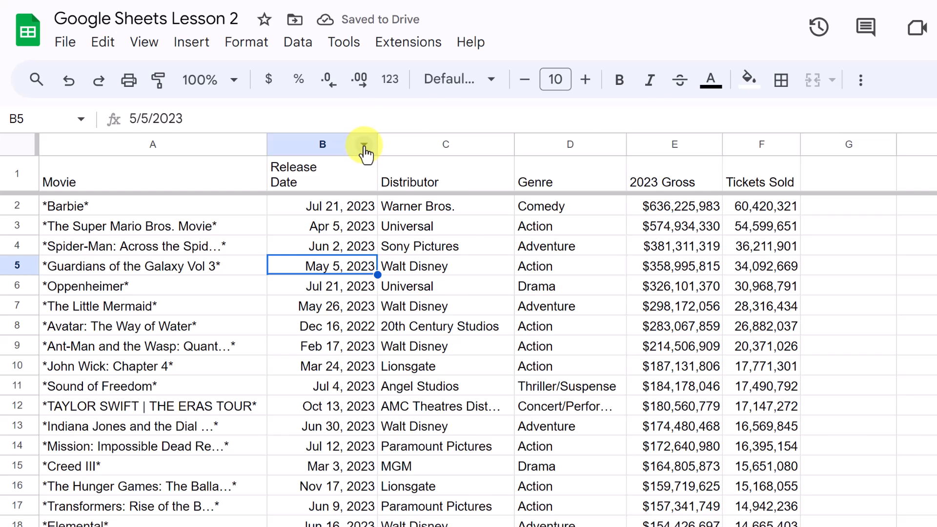
# Try sorting the whole sheet Z to A by the Release Date column and review the row order beneath the frozen header.
pyautogui.click(364, 147)
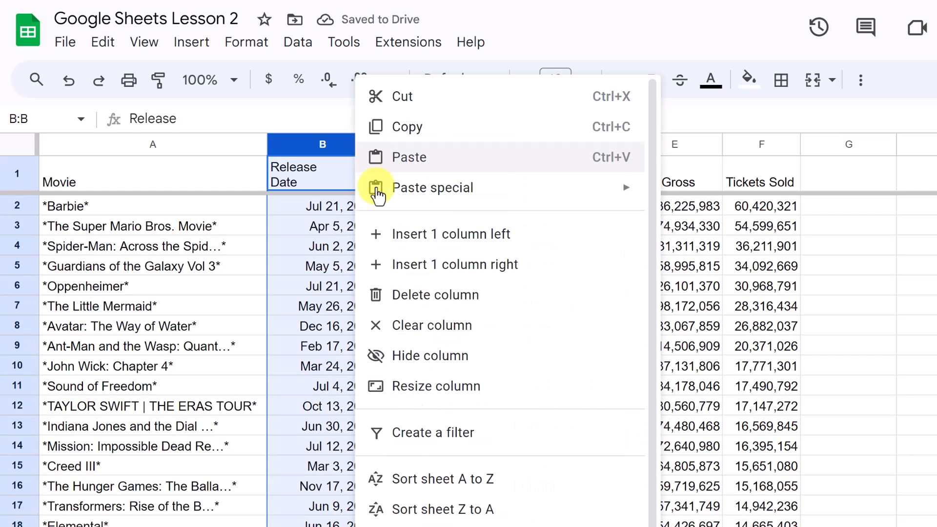
pyautogui.click(491, 508)
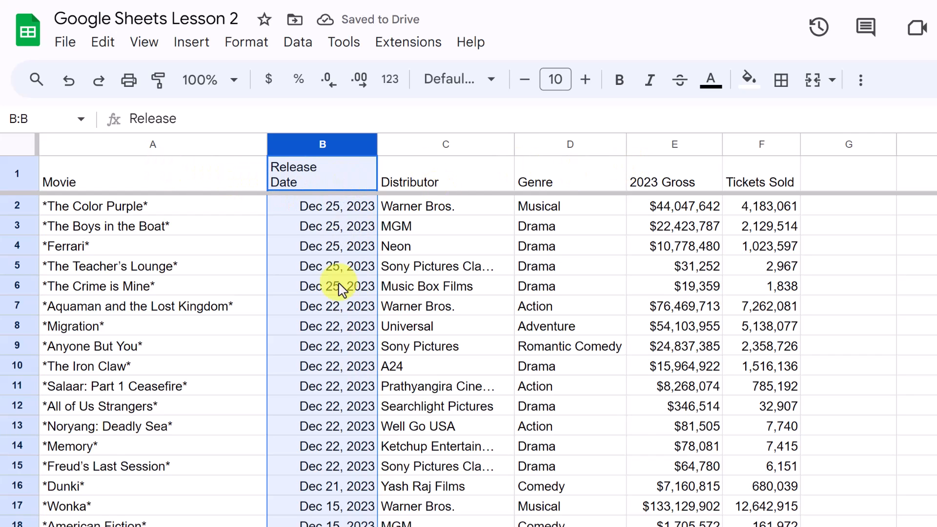
pyautogui.scroll(-2, 348, 322)
pyautogui.scroll(2, 335, 309)
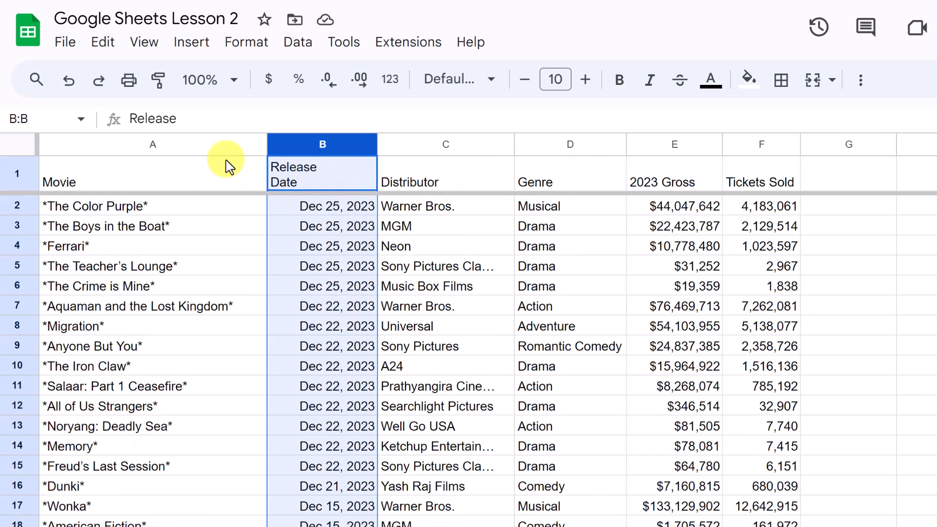
pyautogui.scroll(-1, 330, 308)
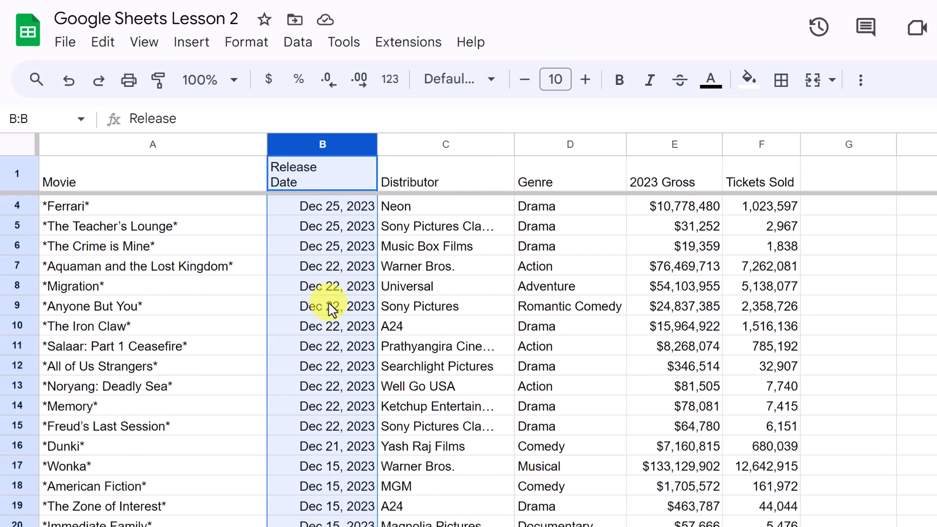
pyautogui.scroll(1, 332, 309)
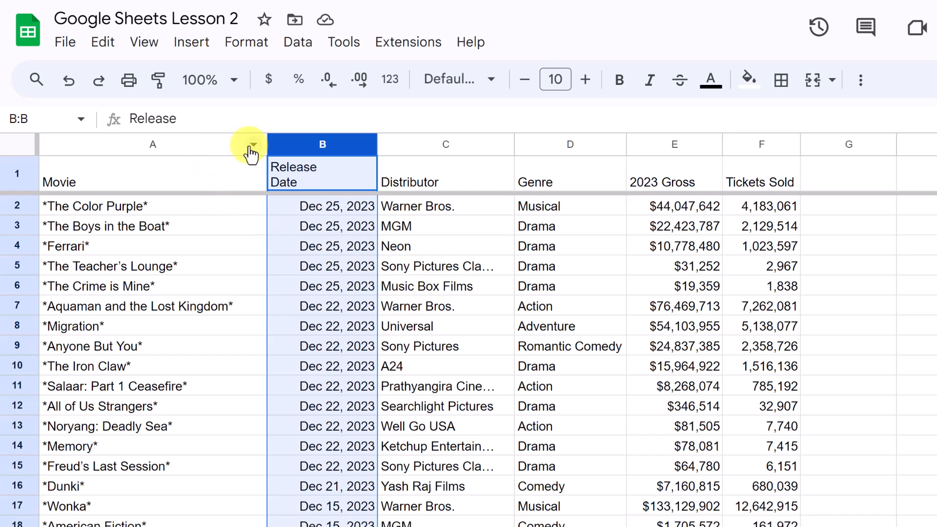
# Try sorting the whole sheet by the Movie column, first A to Z and again Z to A.
pyautogui.click(250, 147)
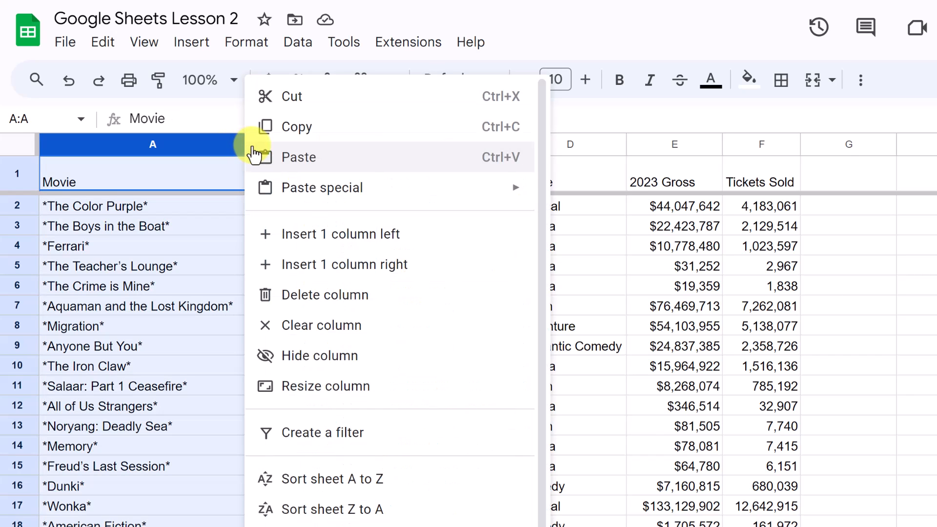
pyautogui.click(408, 489)
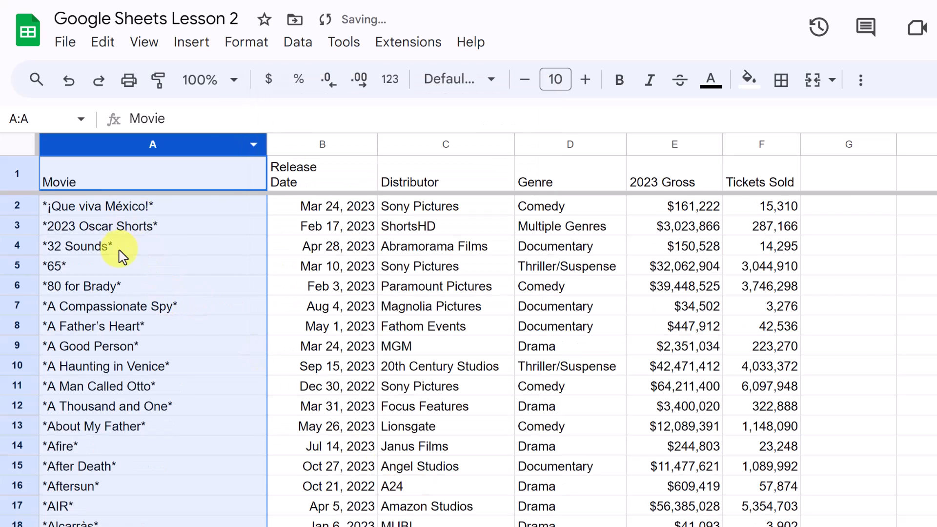
pyautogui.click(253, 145)
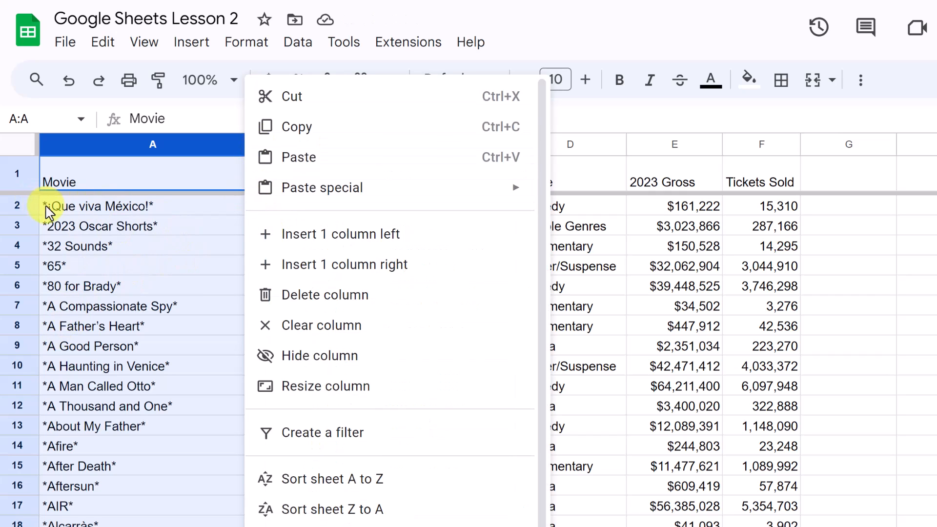
pyautogui.click(409, 511)
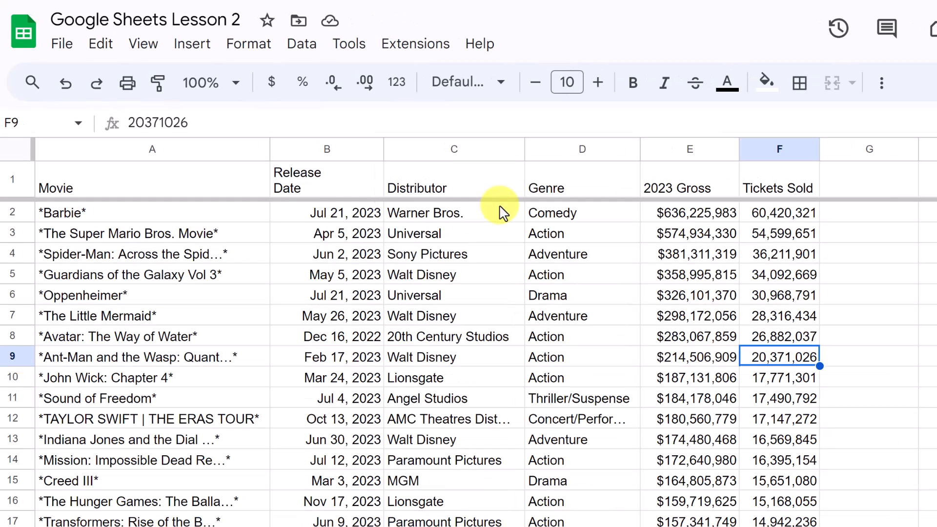
# Examine the sheet and range sorting options with a single cell and with the whole Distributor column selected.
pyautogui.click(298, 46)
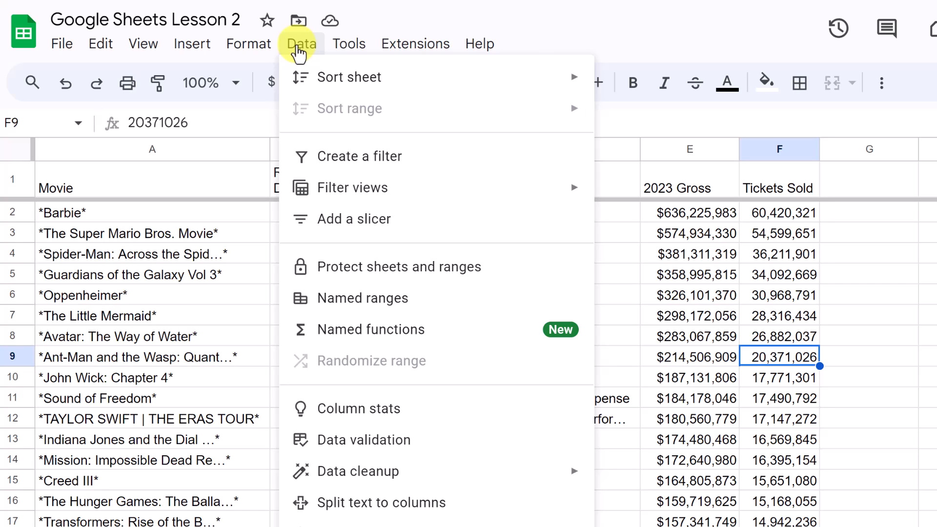
pyautogui.moveTo(340, 87)
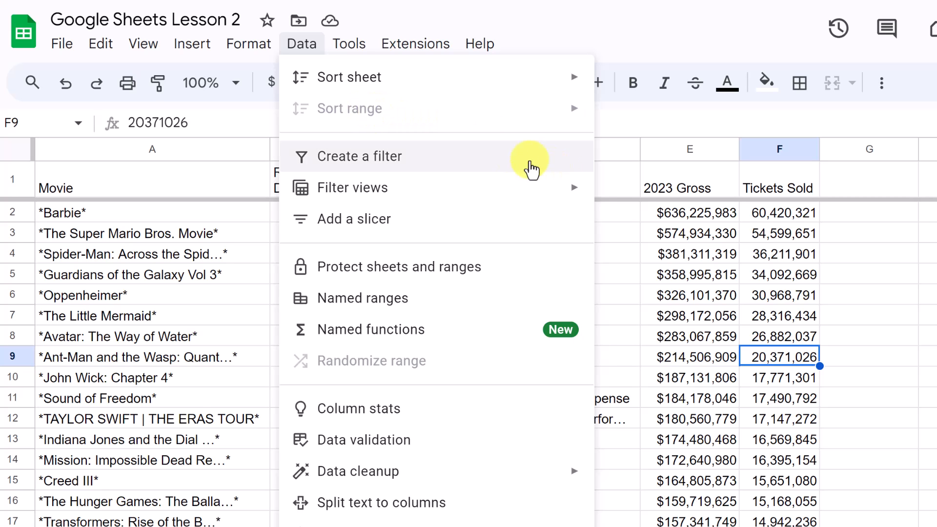
pyautogui.click(640, 120)
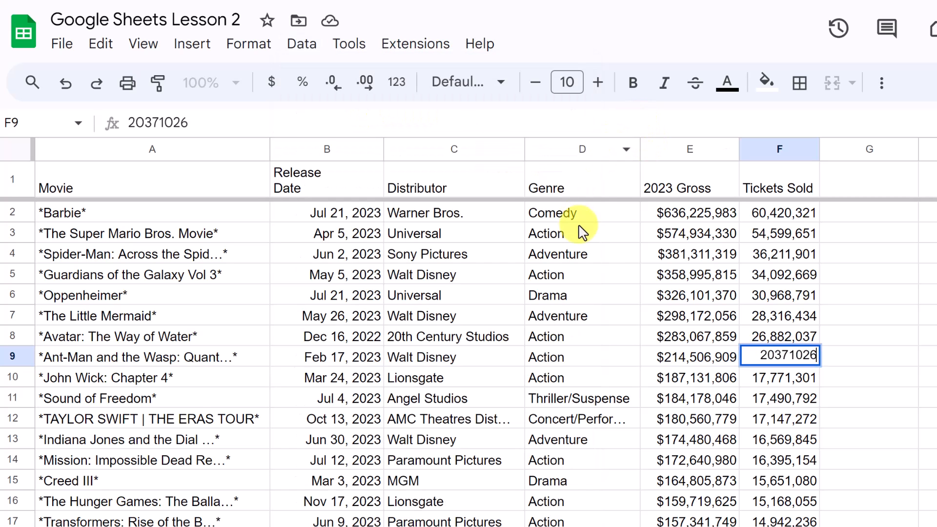
pyautogui.click(434, 155)
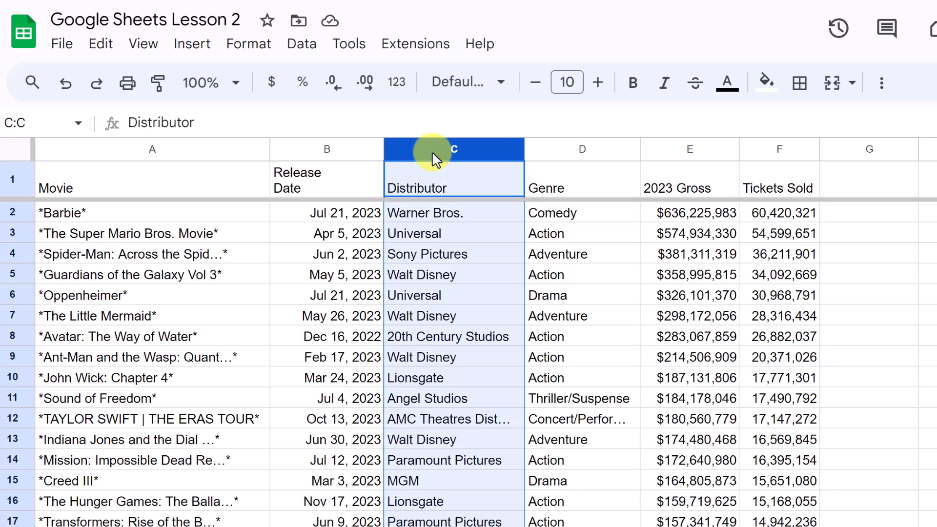
pyautogui.click(308, 47)
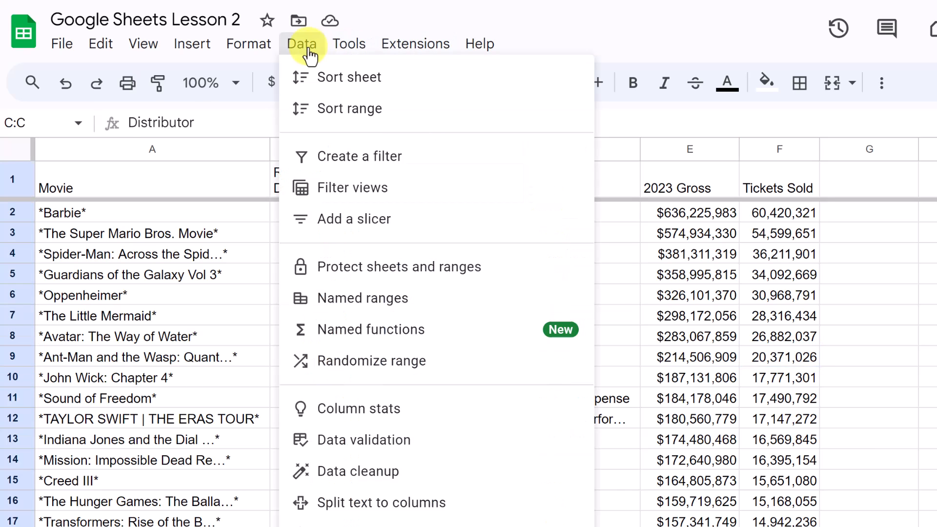
pyautogui.moveTo(526, 122)
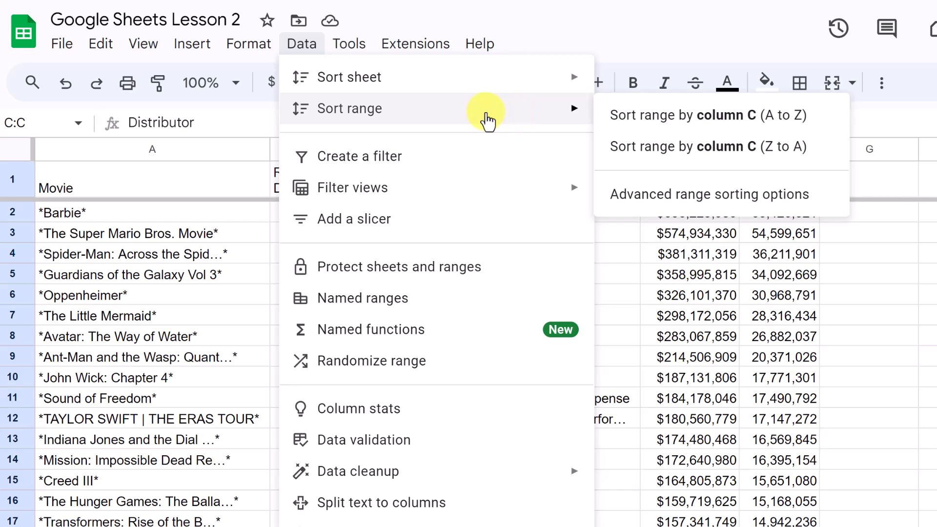
pyautogui.click(608, 31)
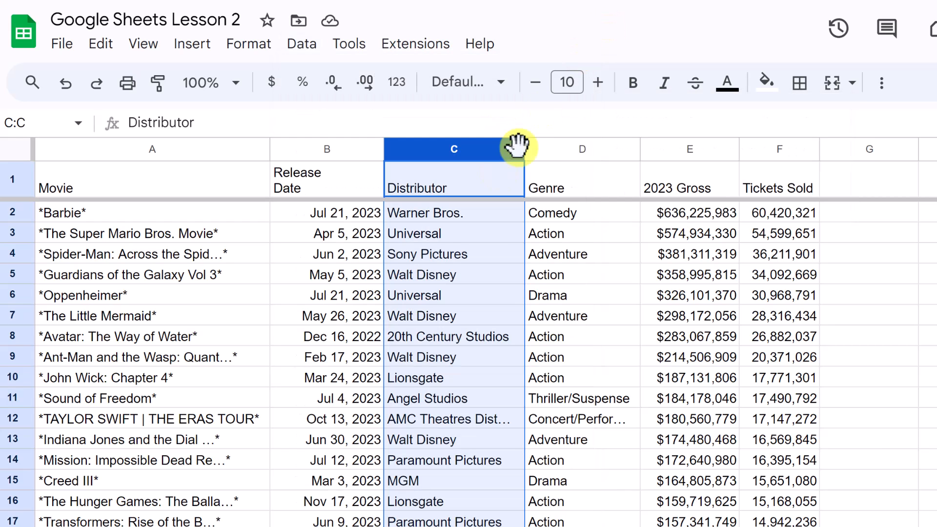
pyautogui.click(503, 236)
# Try sorting only columns C and D, with a header row, by Distributor A to Z and within that Genre A to Z, and review the rows.
pyautogui.moveTo(454, 151); pyautogui.dragTo(565, 149)
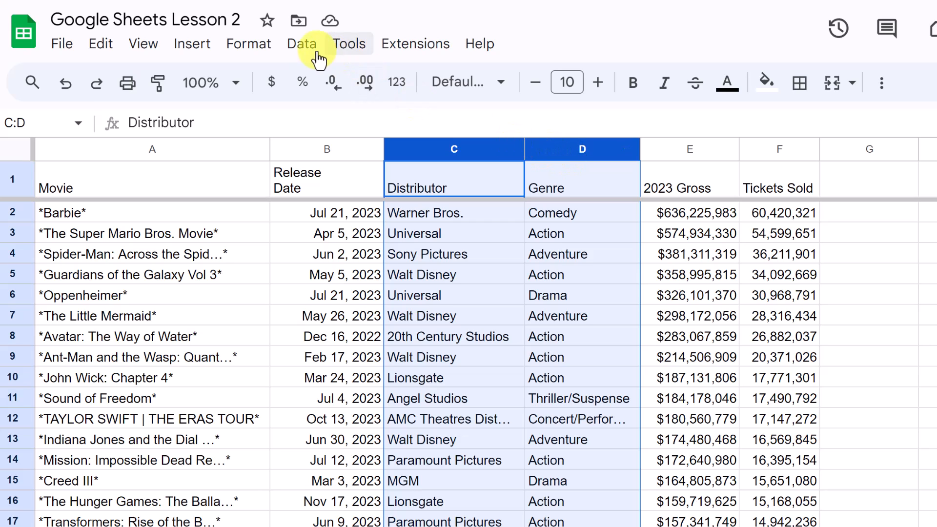
pyautogui.click(300, 53)
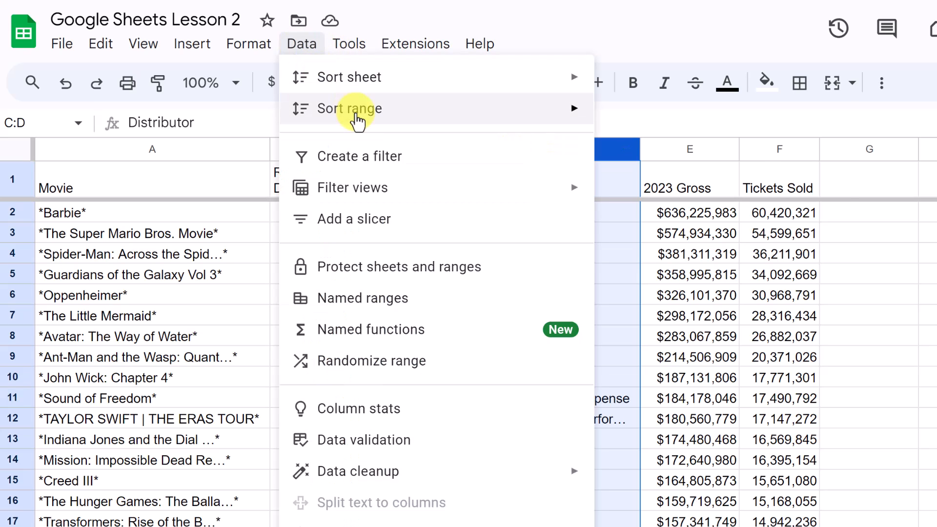
pyautogui.moveTo(342, 109)
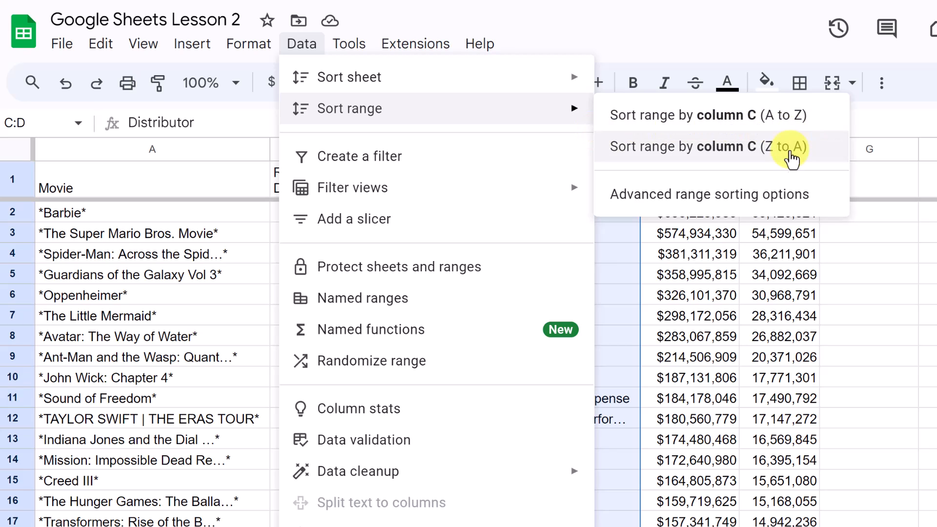
pyautogui.click(744, 206)
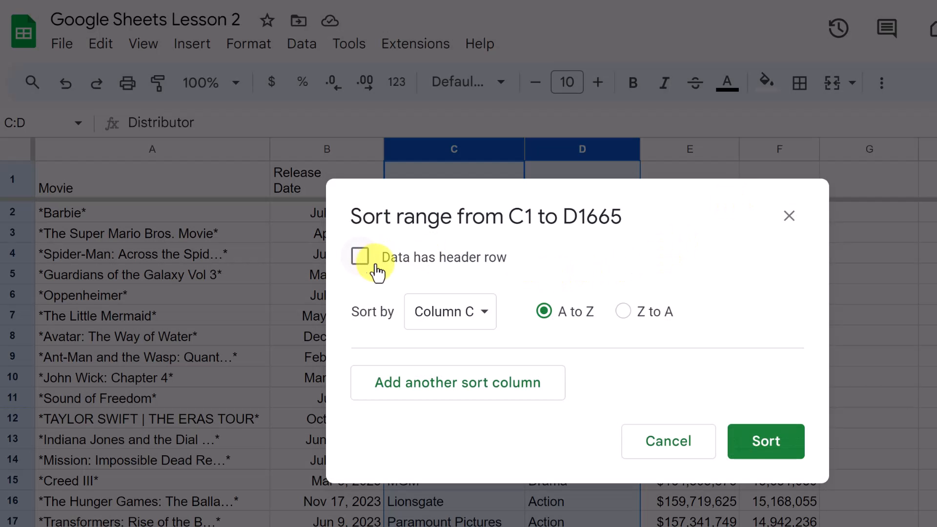
pyautogui.click(360, 256)
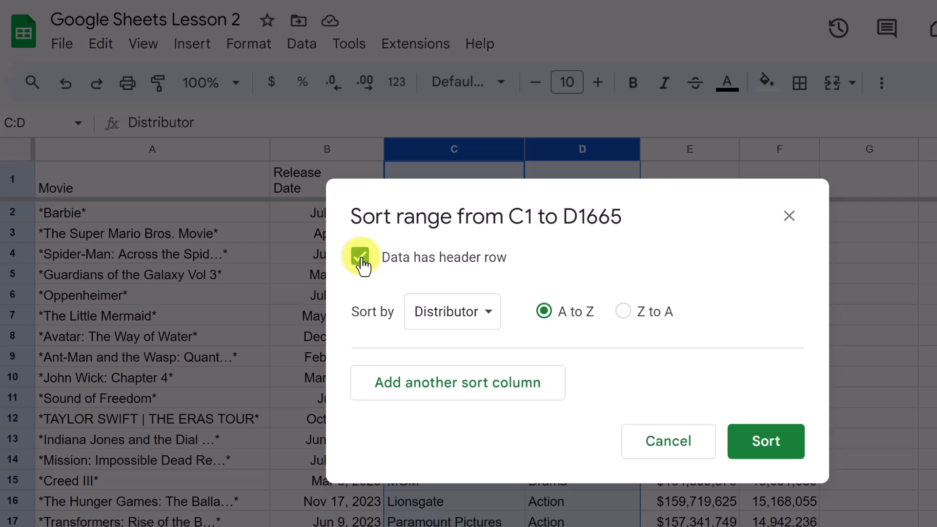
pyautogui.click(487, 327)
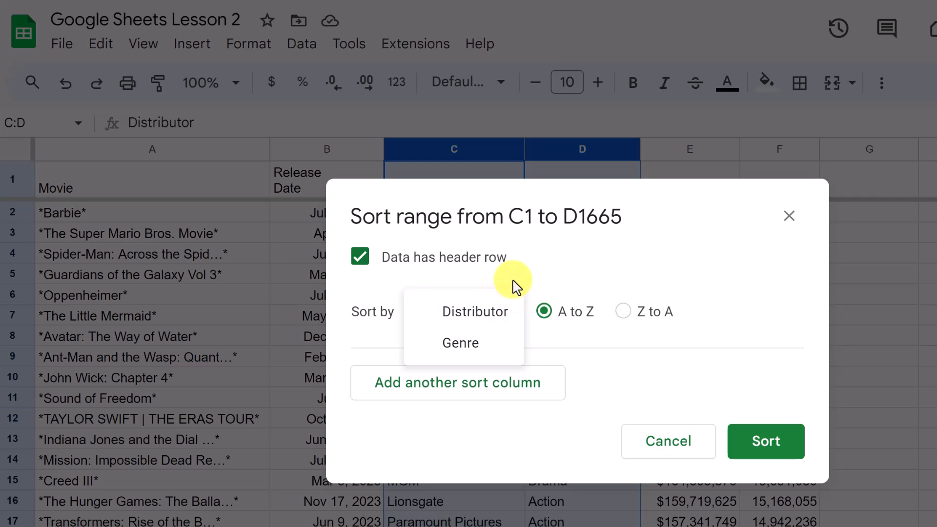
pyautogui.click(496, 320)
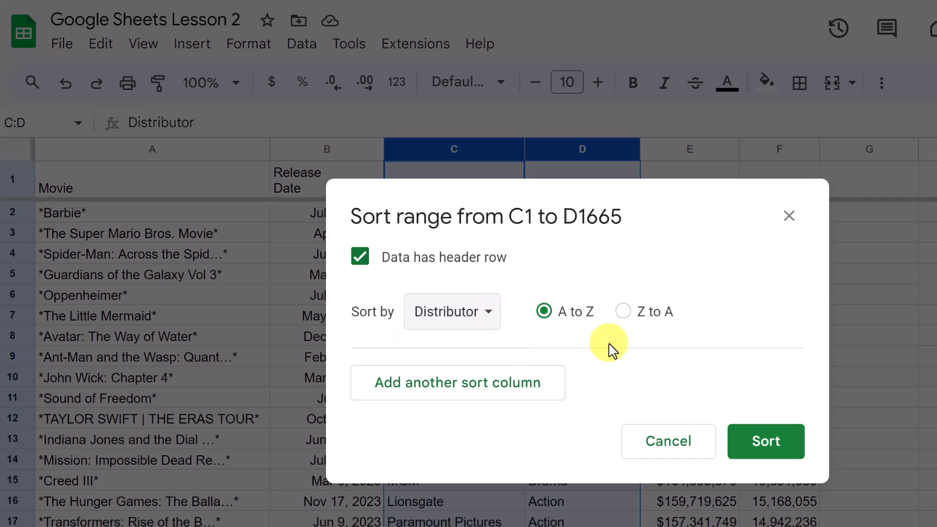
pyautogui.click(500, 401)
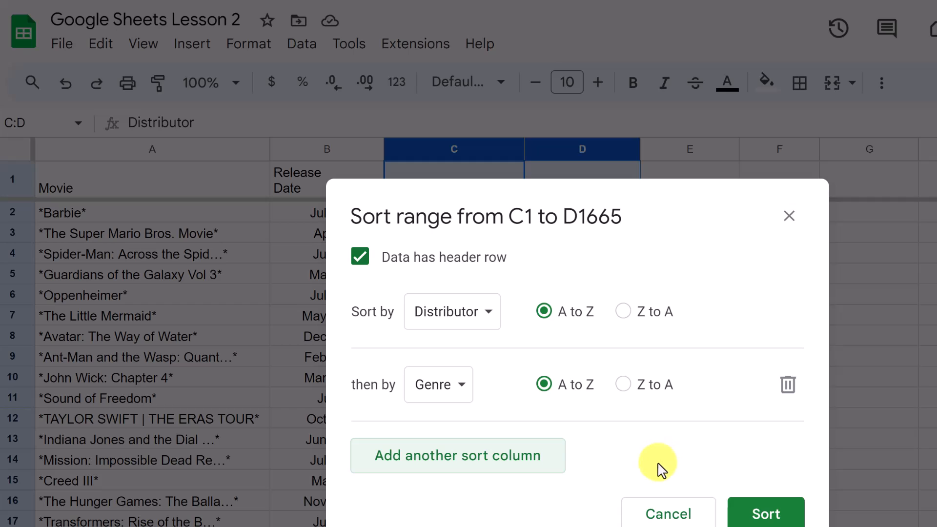
pyautogui.click(759, 520)
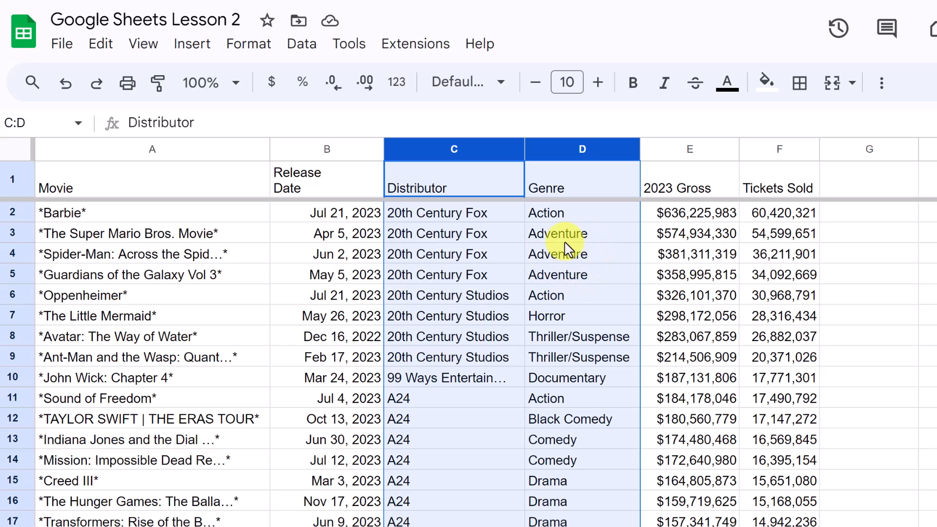
pyautogui.scroll(-3, 593, 429)
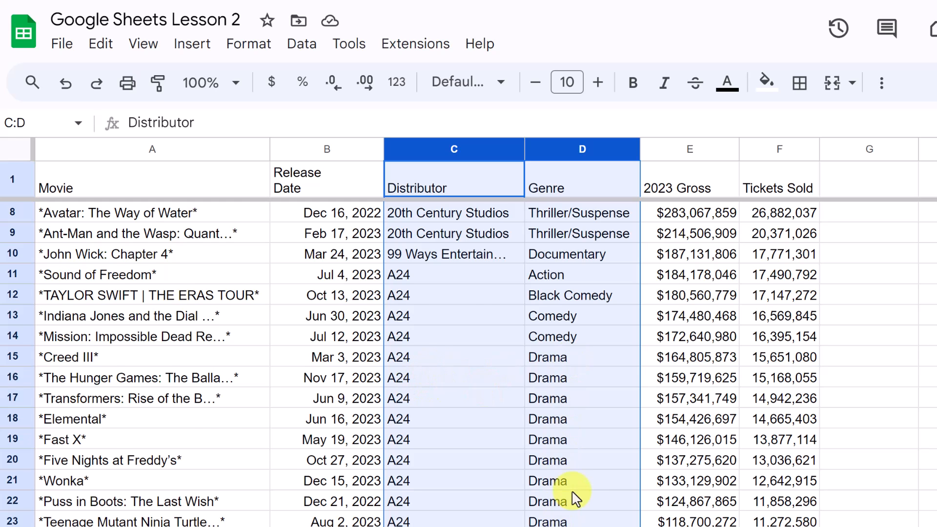
pyautogui.scroll(3, 576, 500)
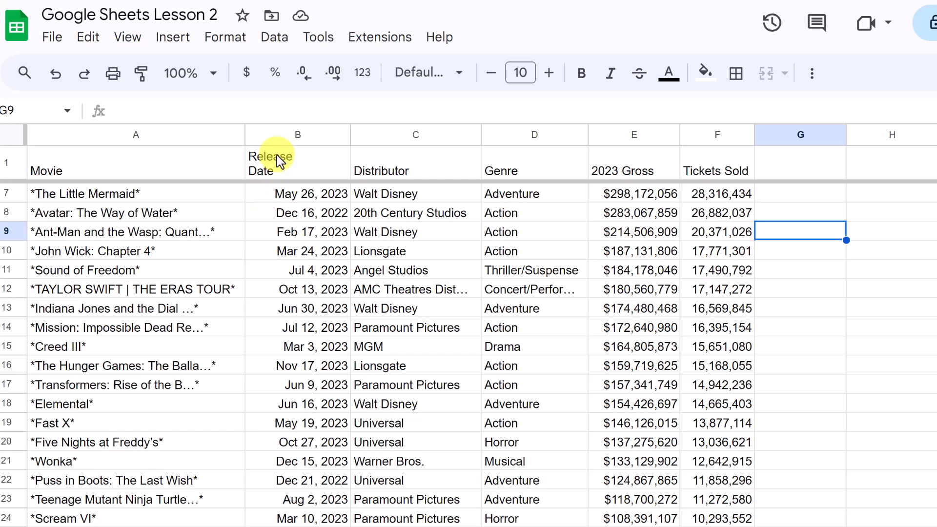
pyautogui.click(275, 39)
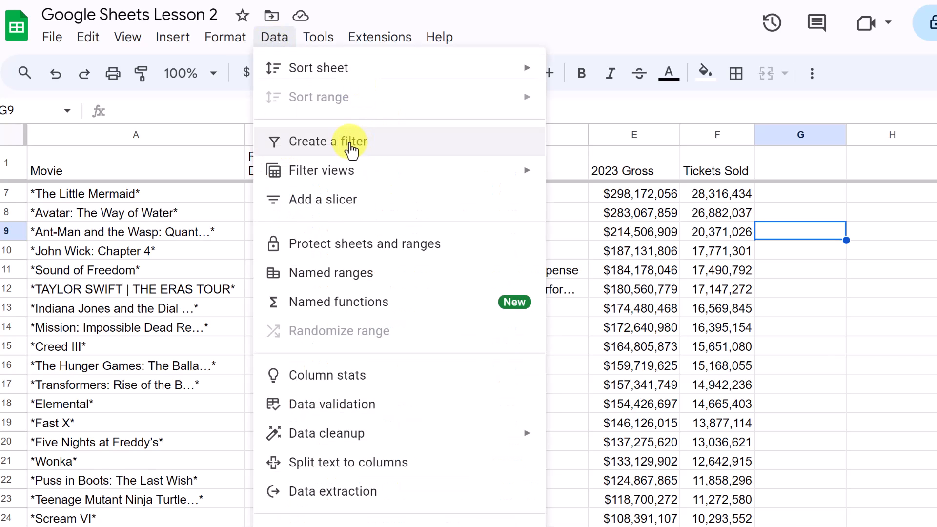
pyautogui.moveTo(359, 175)
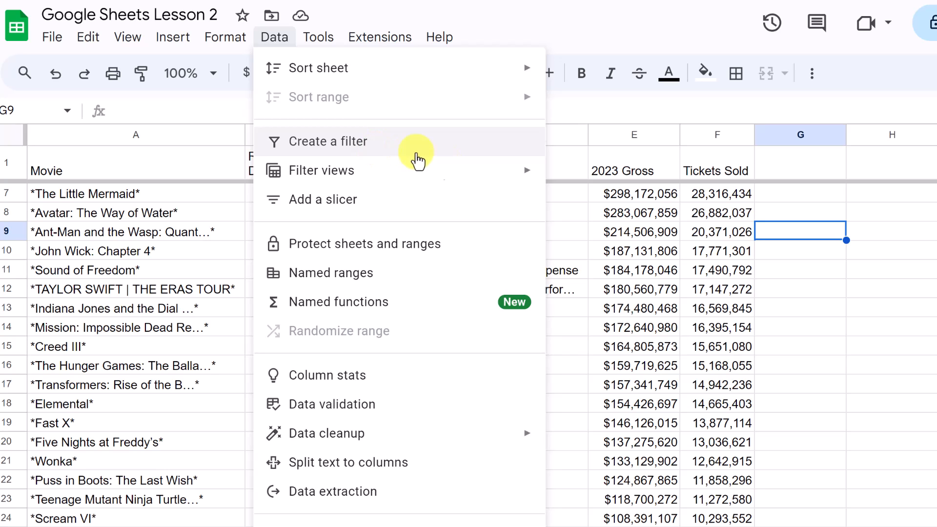
pyautogui.click(634, 293)
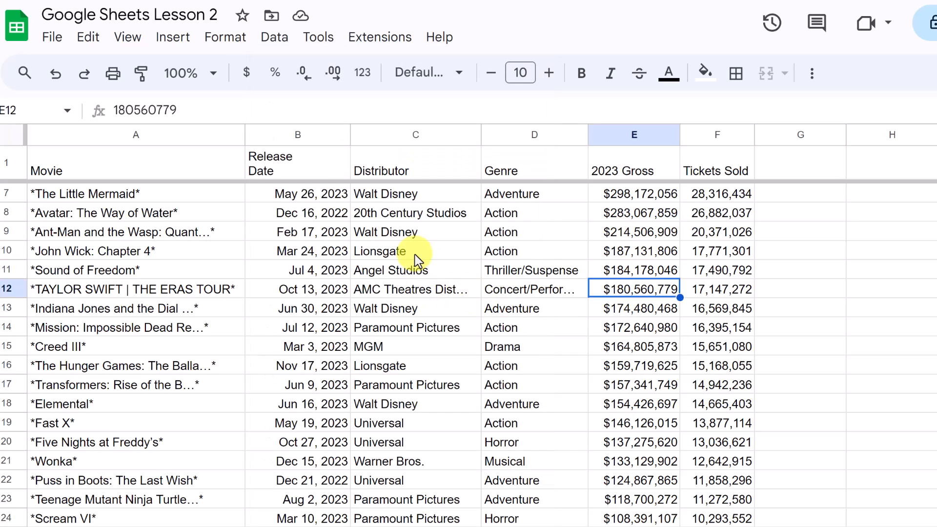
# Create a filter over the whole movie table, with filter controls in the header row.
pyautogui.click(394, 309)
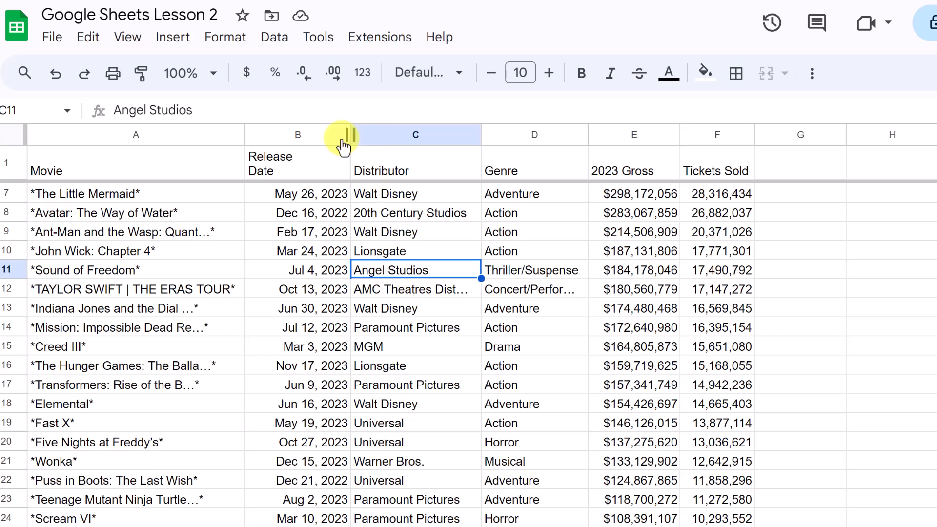
pyautogui.click(274, 38)
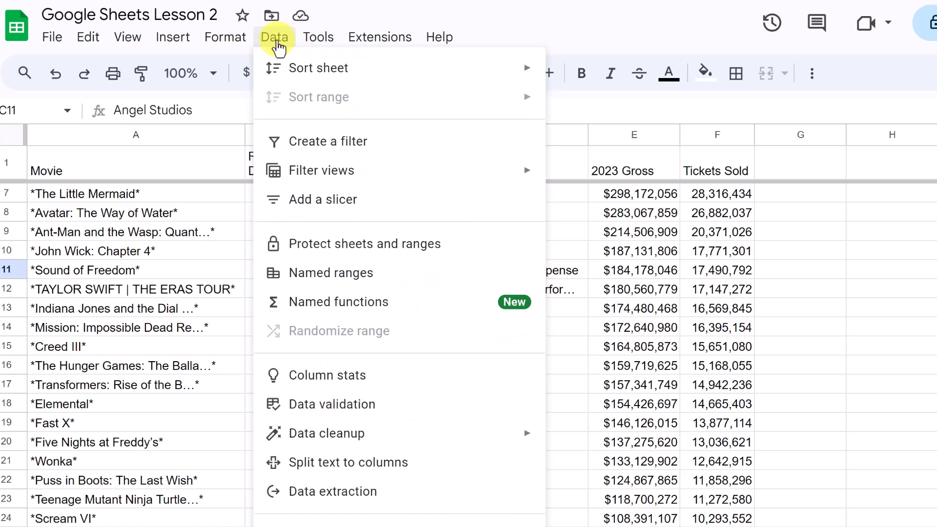
pyautogui.click(332, 142)
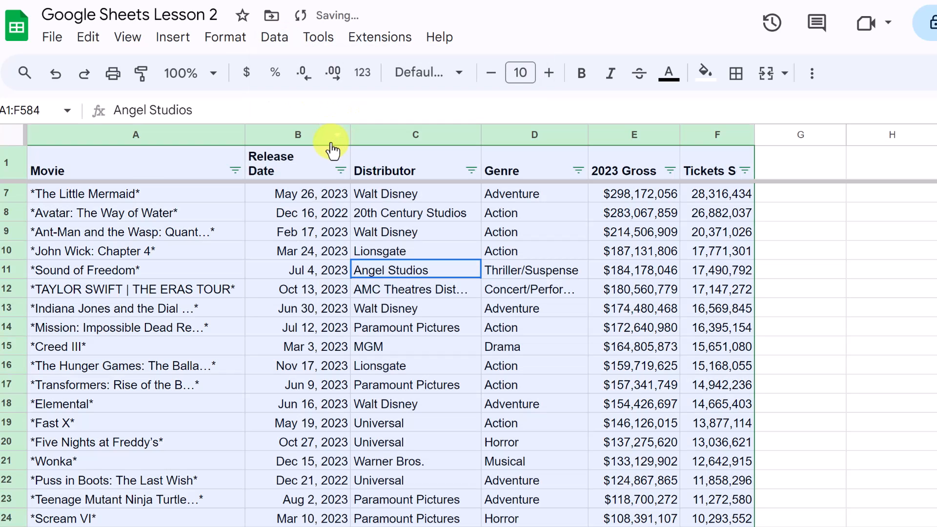
pyautogui.click(239, 175)
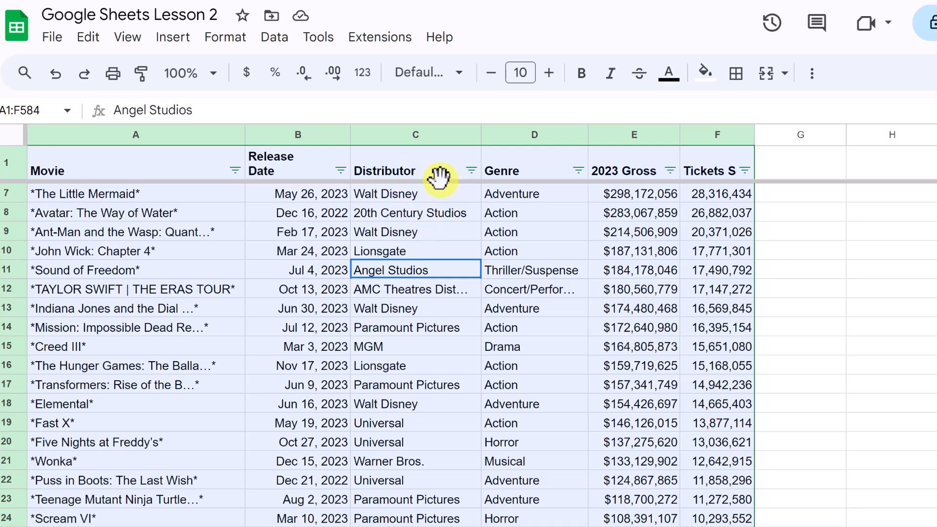
# Open the Distributor column's filter, expand its condition options, and deselect all listed values.
pyautogui.click(471, 171)
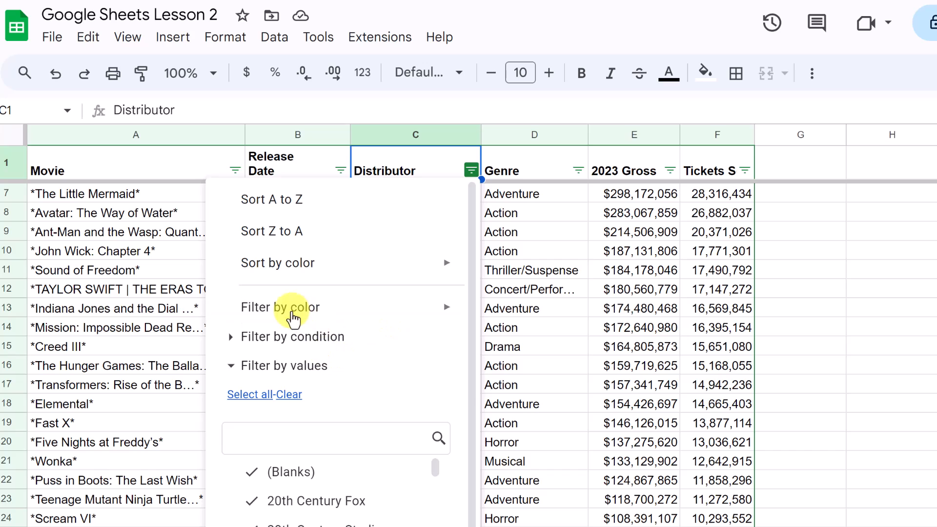
pyautogui.moveTo(342, 317)
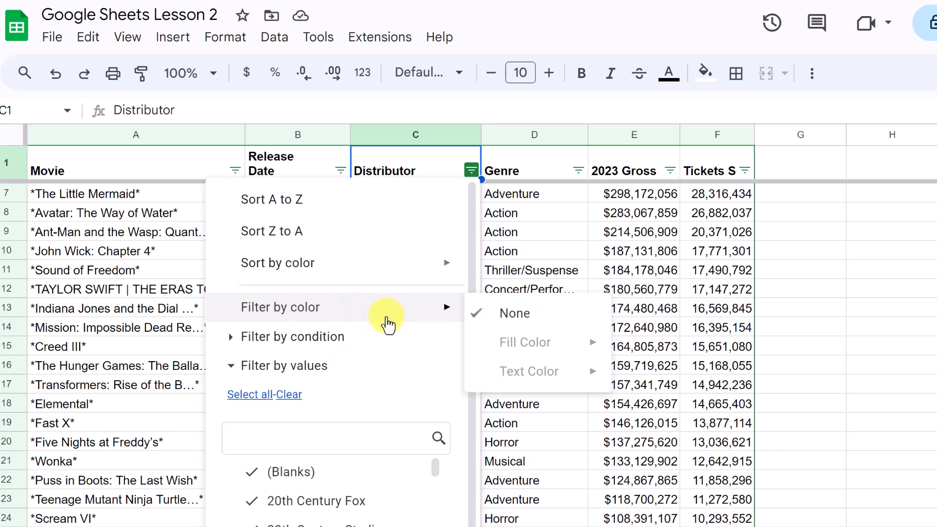
pyautogui.click(232, 344)
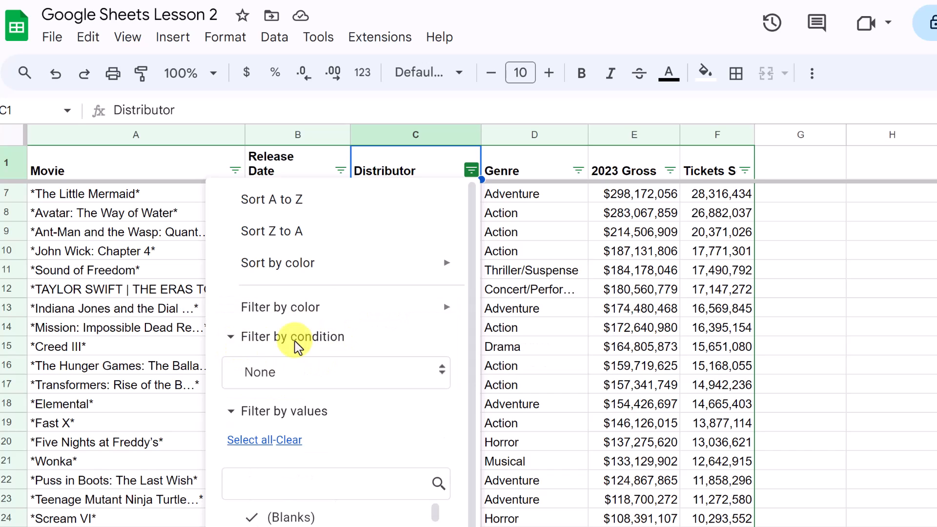
pyautogui.scroll(-2, 313, 348)
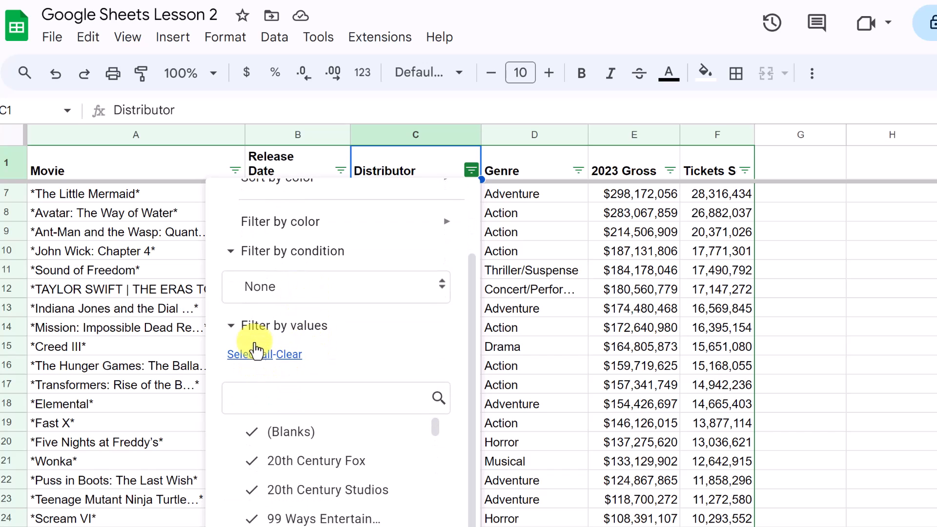
pyautogui.click(289, 356)
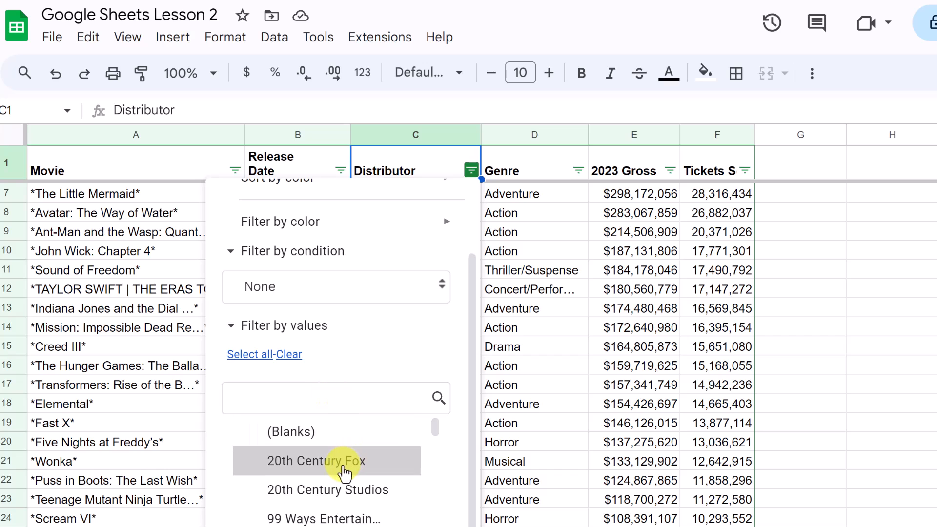
# Filter the Distributor column to only Walt Disney and Warner Bros. and review the filtered rows.
pyautogui.scroll(-3, 342, 466)
pyautogui.scroll(-20, 344, 472)
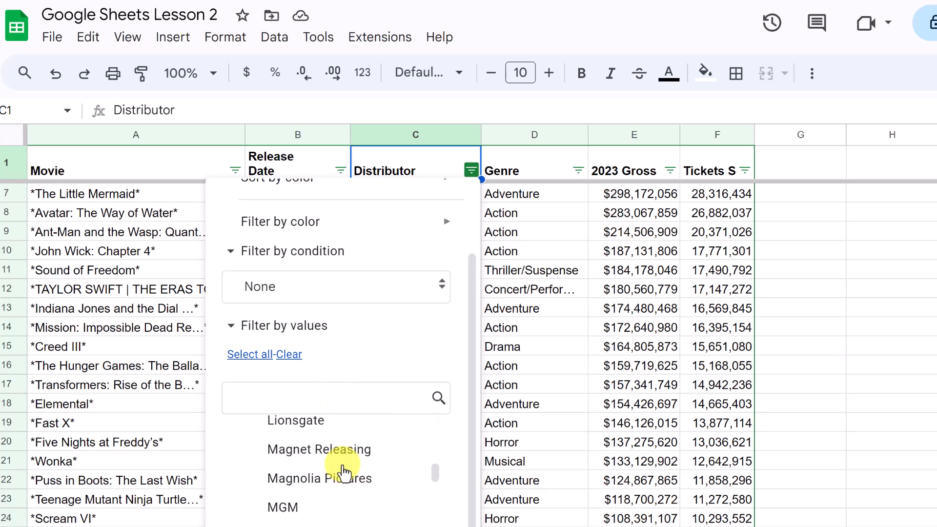
pyautogui.scroll(-10, 346, 472)
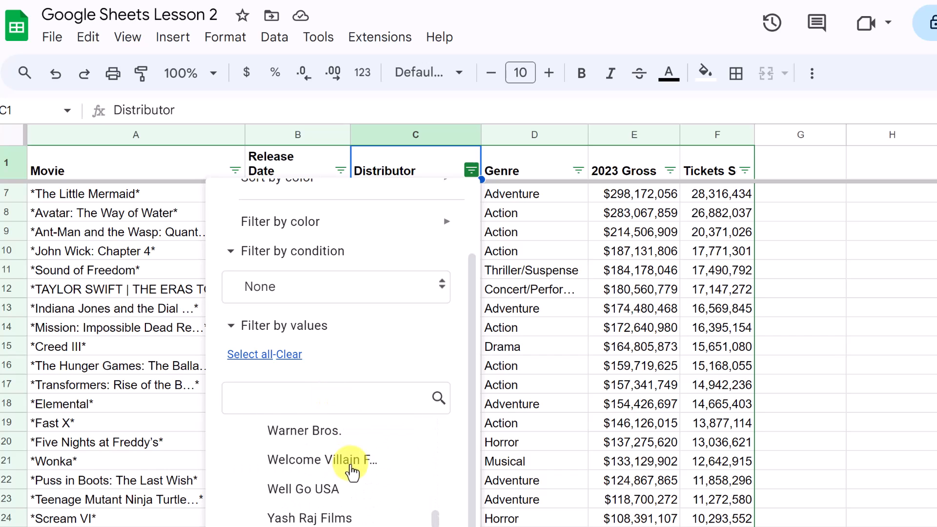
pyautogui.scroll(3, 359, 461)
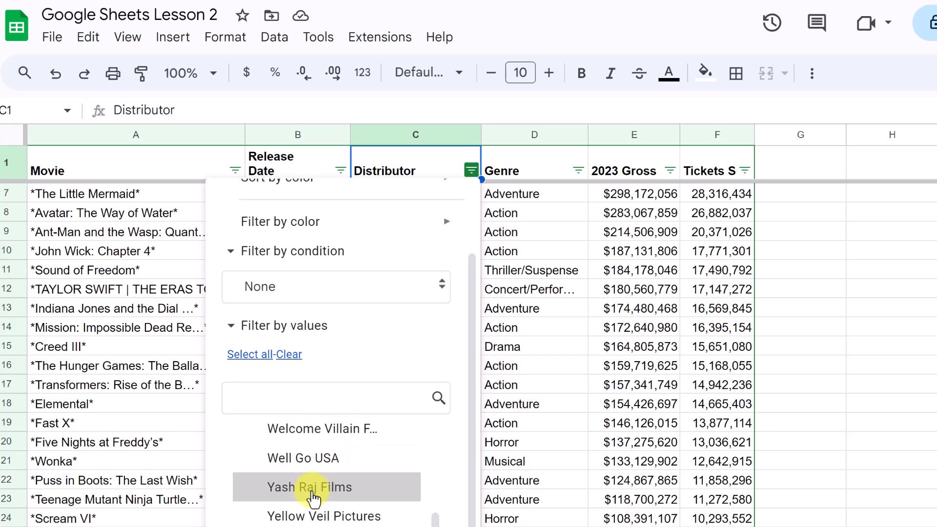
pyautogui.scroll(-2, 312, 495)
pyautogui.scroll(5, 312, 496)
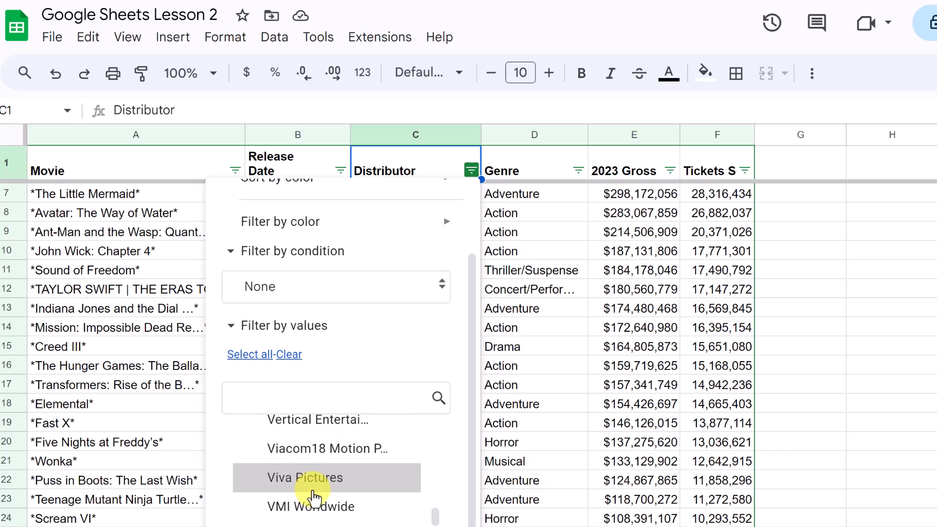
pyautogui.scroll(-2, 322, 505)
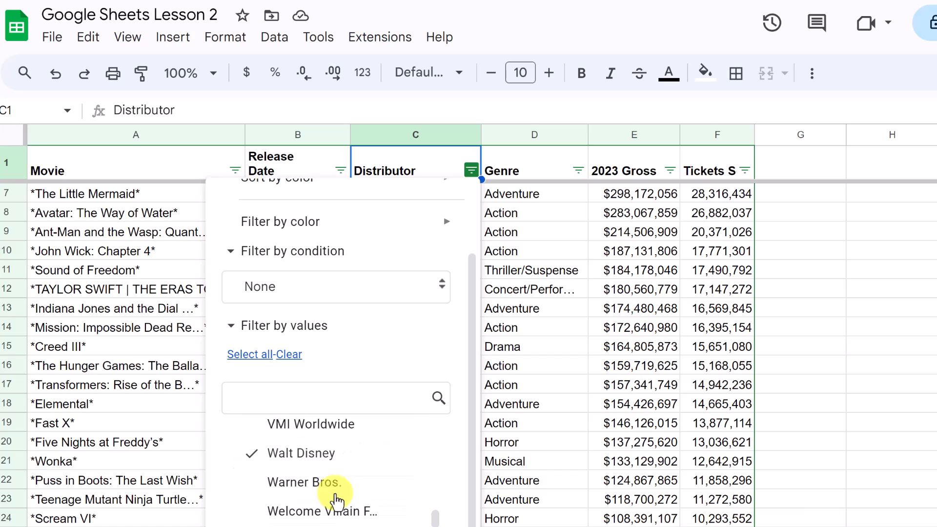
pyautogui.click(335, 483)
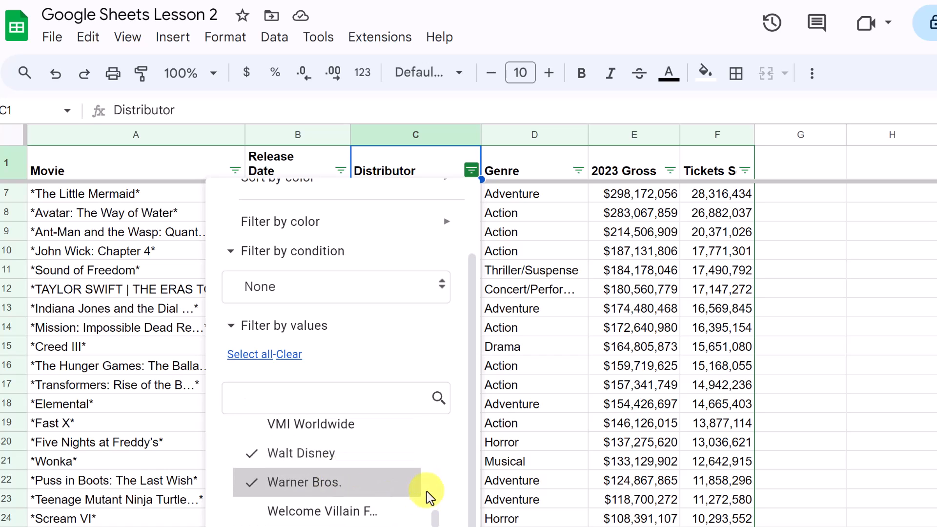
pyautogui.click(437, 526)
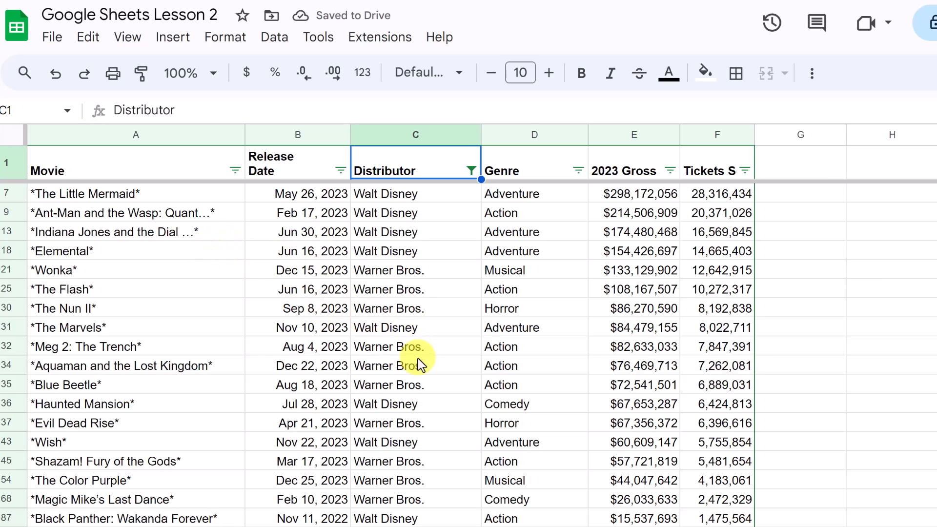
pyautogui.scroll(-5, 417, 351)
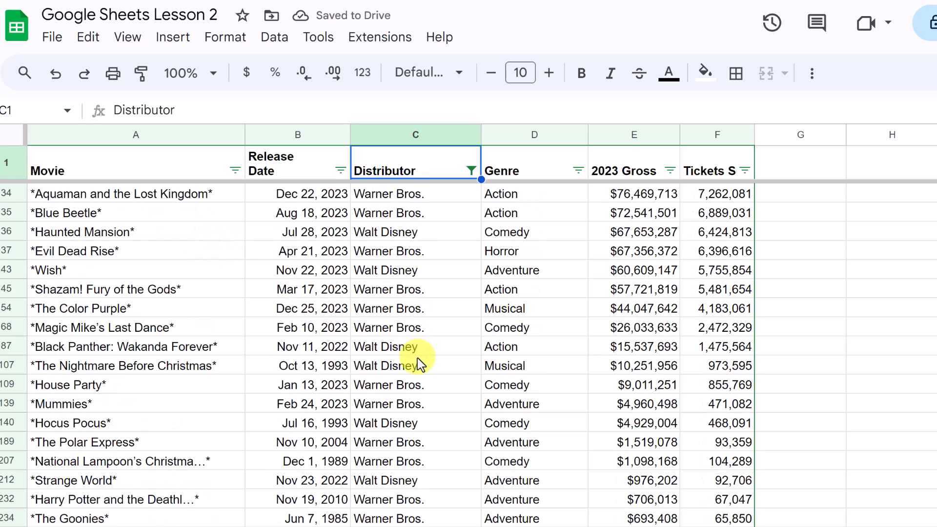
pyautogui.scroll(5, 417, 357)
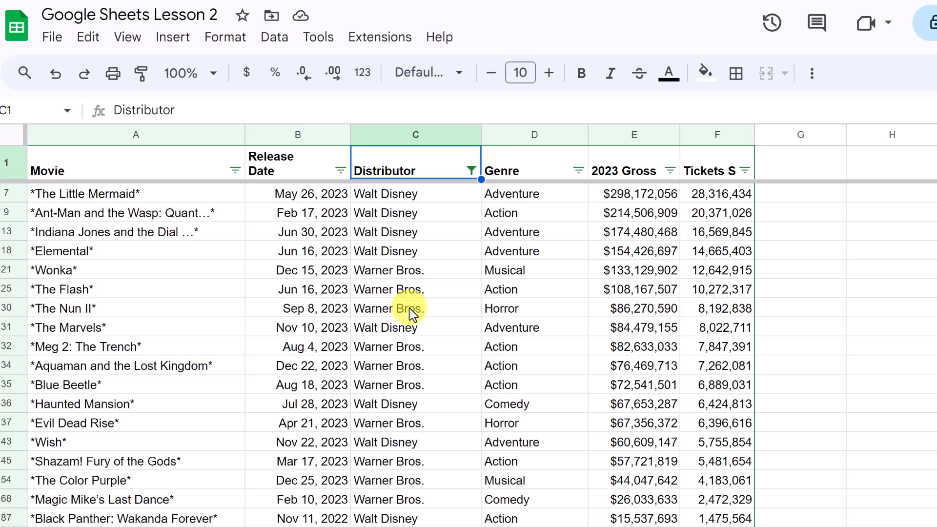
# Filter the Genre column as well, to only Action, Adventure and Drama, and review the filtered rows.
pyautogui.click(579, 171)
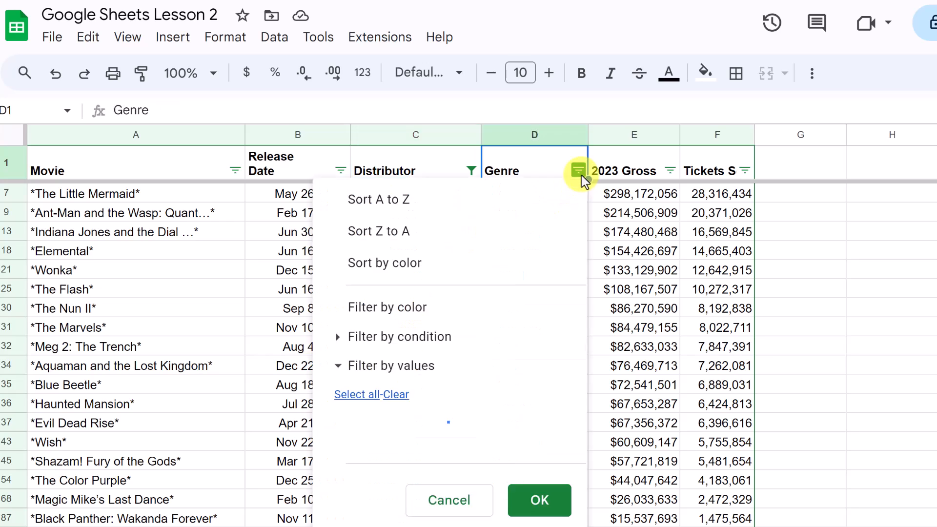
pyautogui.click(399, 404)
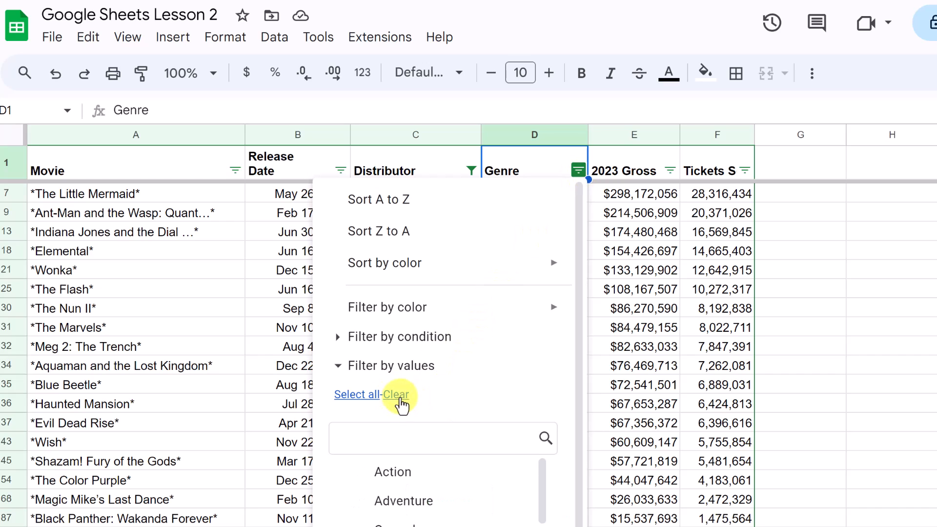
pyautogui.click(364, 503)
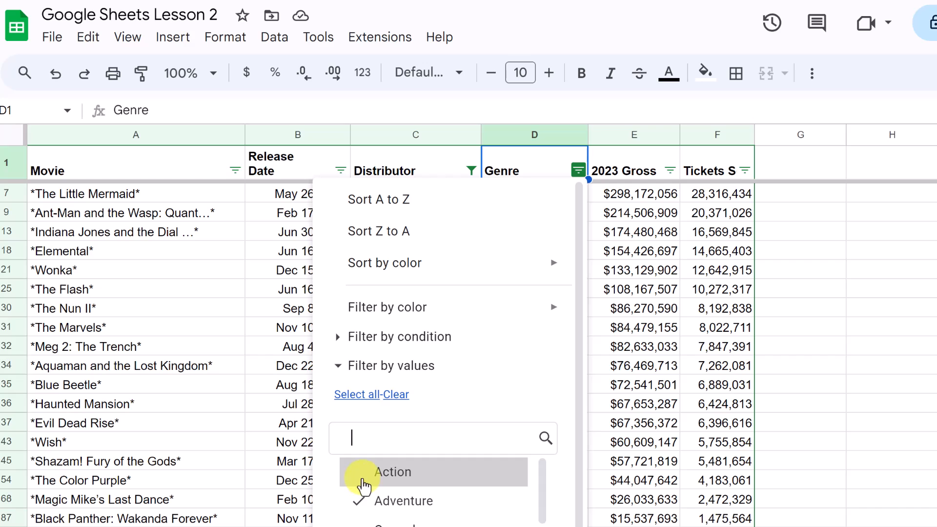
pyautogui.click(363, 483)
pyautogui.scroll(-2, 371, 507)
pyautogui.click(382, 507)
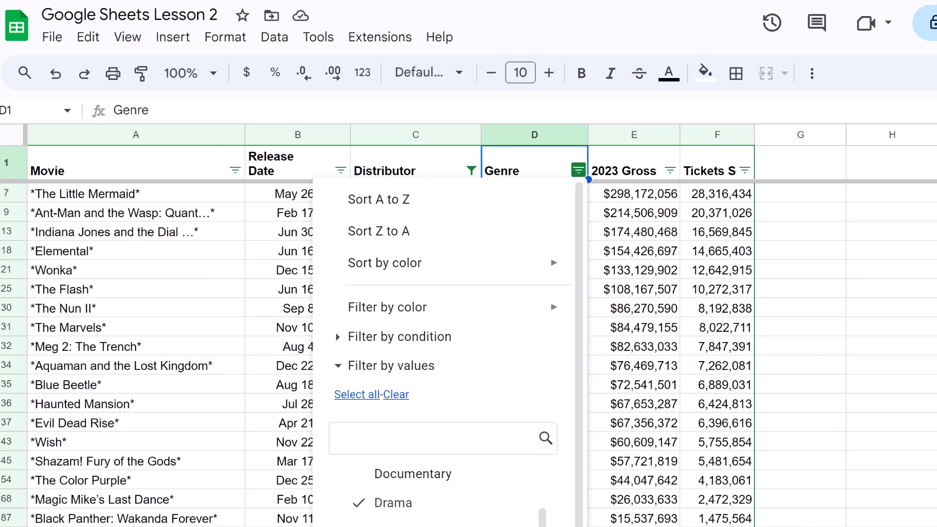
pyautogui.click(537, 526)
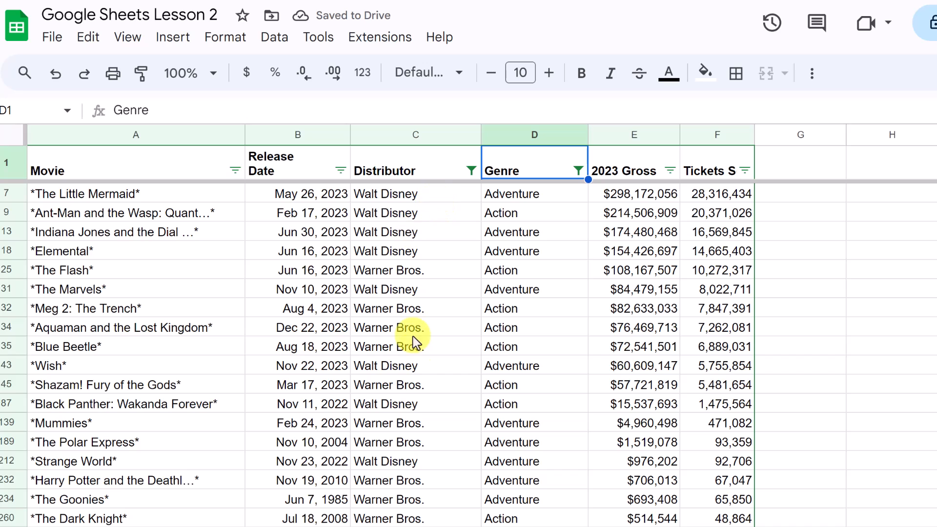
pyautogui.scroll(-1, 414, 371)
pyautogui.scroll(1, 419, 375)
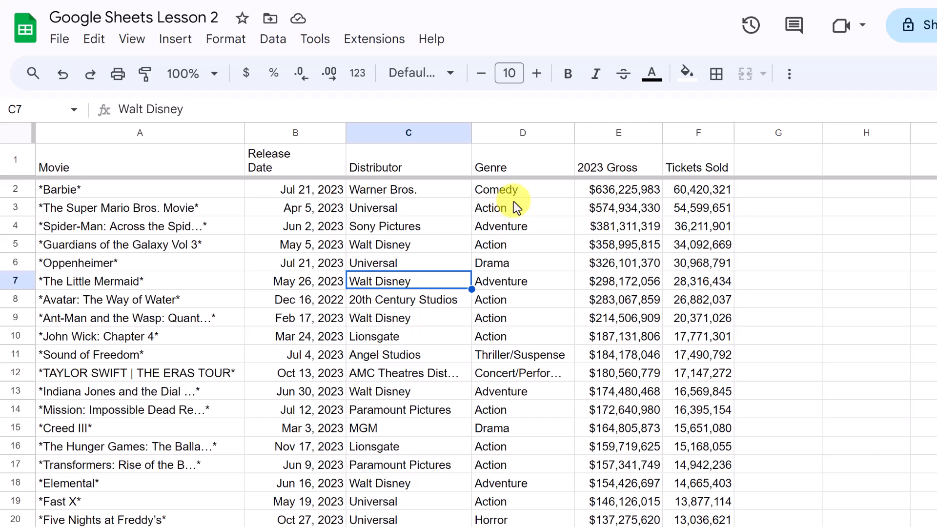
# Create a new filter view for the movie table and name it Distributor.
pyautogui.click(278, 47)
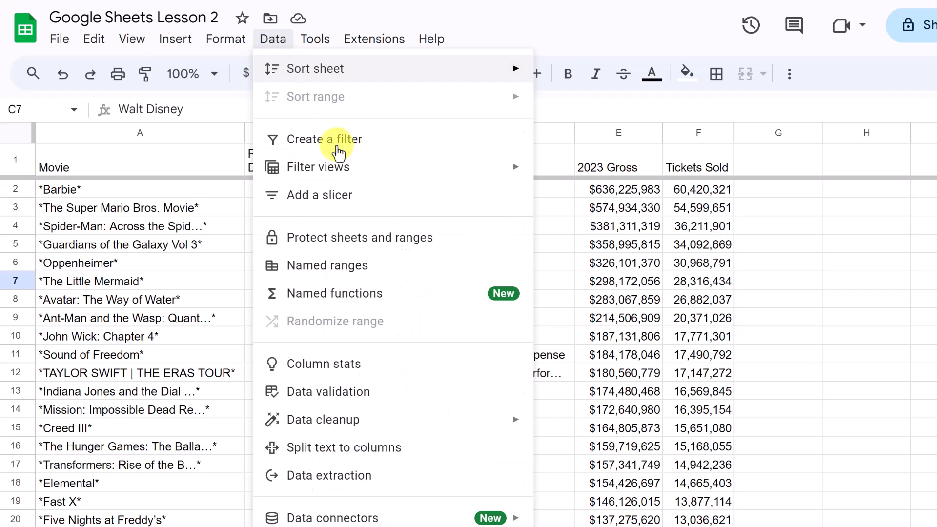
pyautogui.moveTo(355, 170)
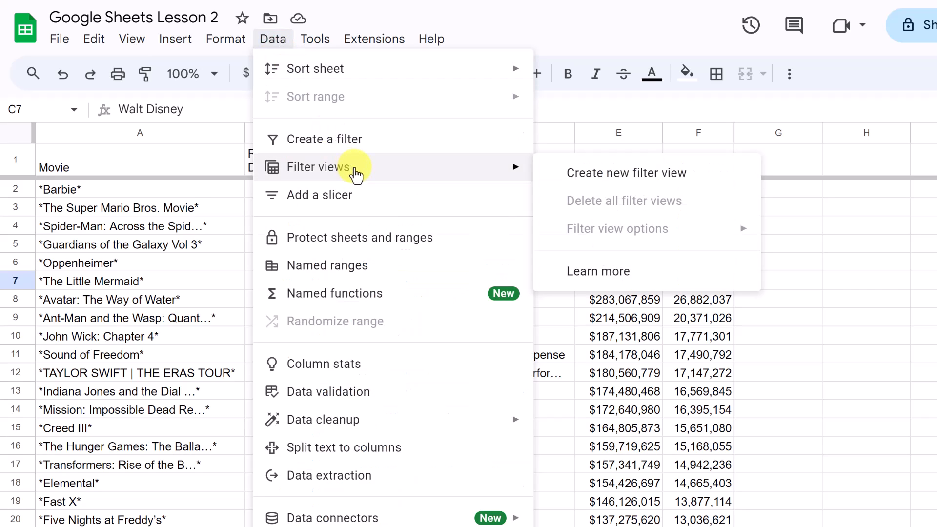
pyautogui.click(622, 182)
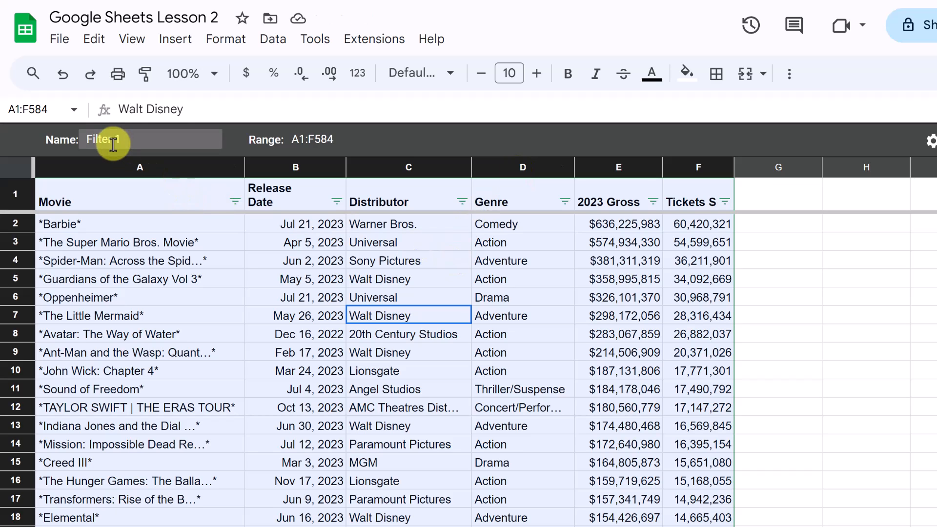
pyautogui.click(129, 142)
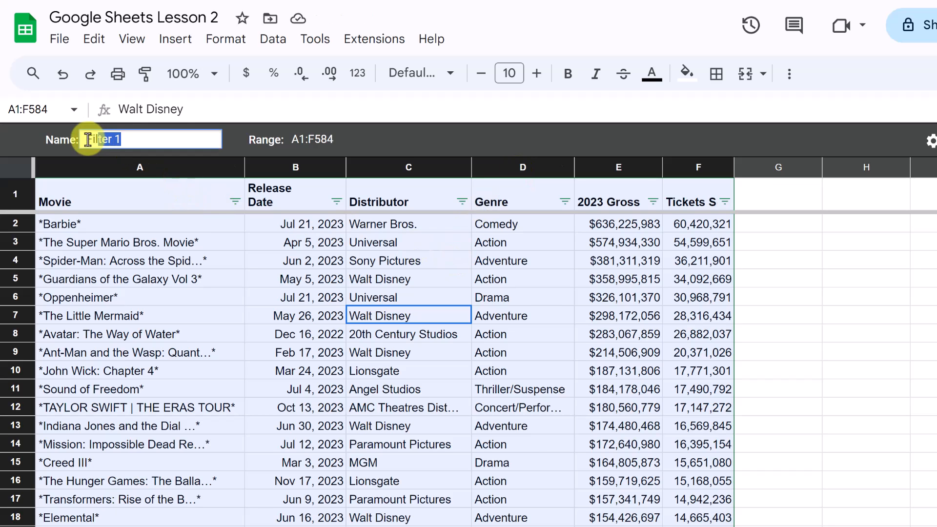
pyautogui.write('Dist')
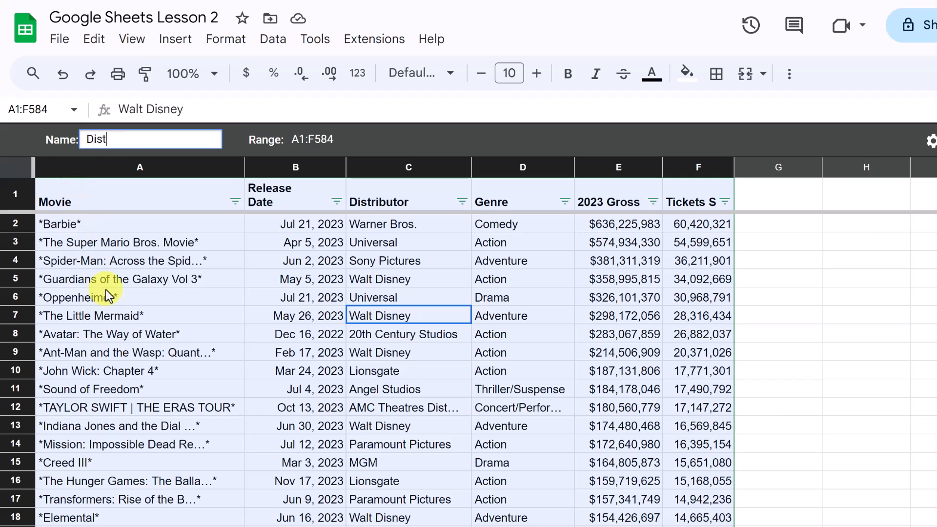
pyautogui.write('ributor')
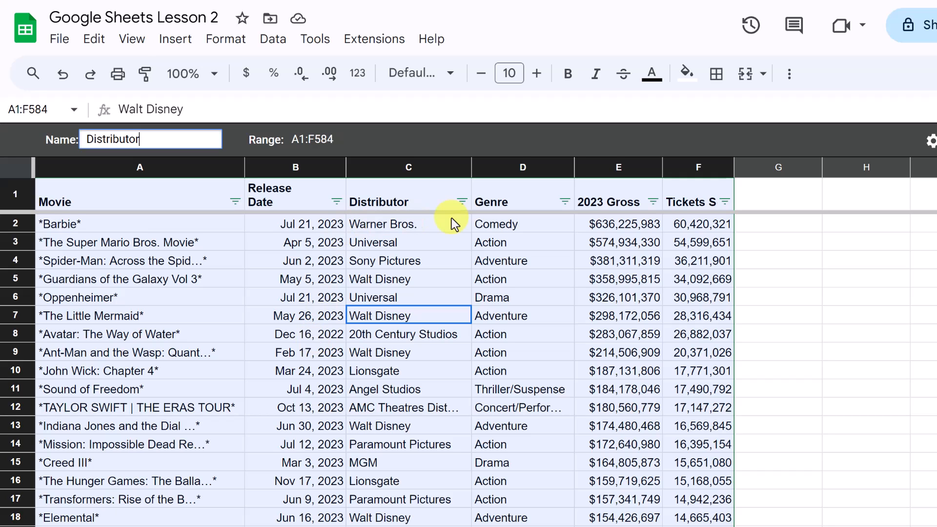
pyautogui.click(459, 202)
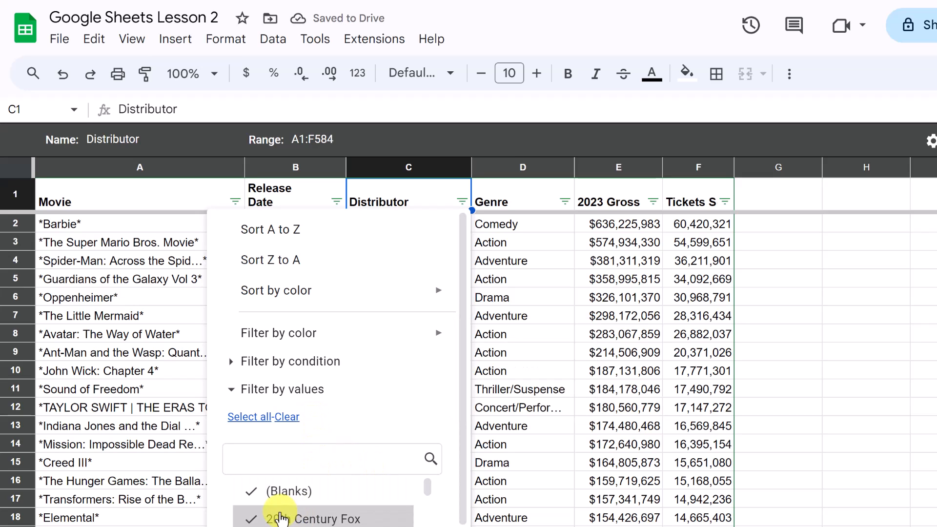
pyautogui.scroll(-2, 271, 510)
pyautogui.scroll(2, 297, 510)
pyautogui.scroll(-3, 293, 519)
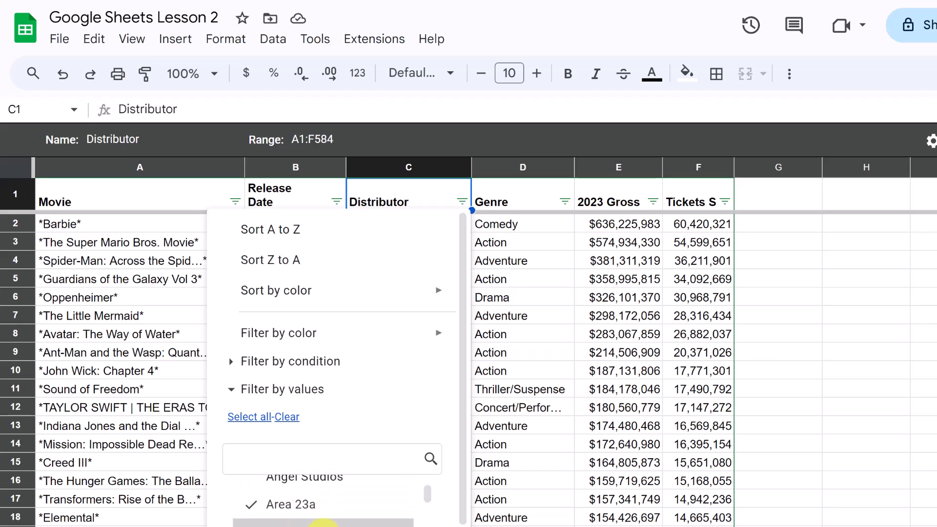
# Filter the Genre column within the Distributor view, excluding genres such as Adventure, Drama, Multiple Genres, Reality and Romantic Comedy, and review the rows.
pyautogui.click(564, 202)
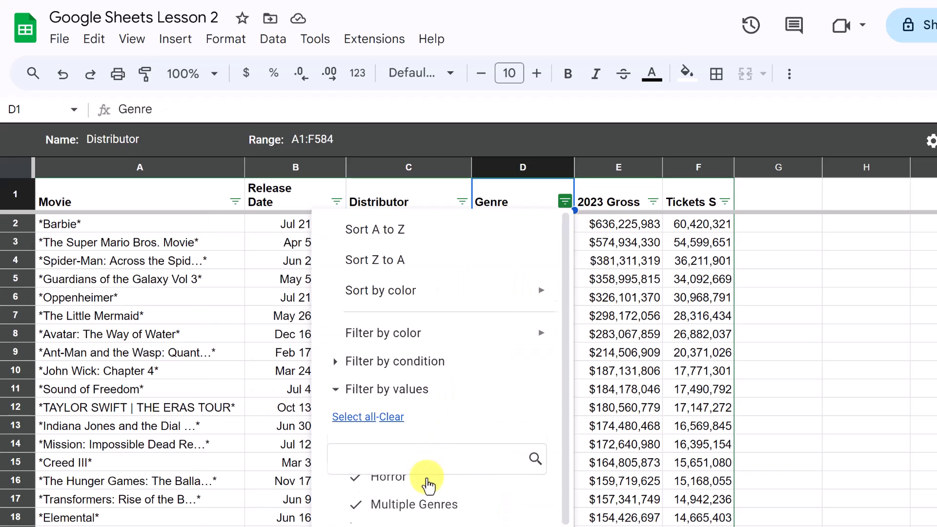
pyautogui.scroll(-2, 405, 454)
pyautogui.click(392, 344)
pyautogui.scroll(3, 382, 445)
pyautogui.click(394, 450)
pyautogui.click(395, 422)
pyautogui.scroll(3, 405, 444)
pyautogui.click(404, 447)
pyautogui.scroll(3, 413, 452)
pyautogui.scroll(-8, 493, 509)
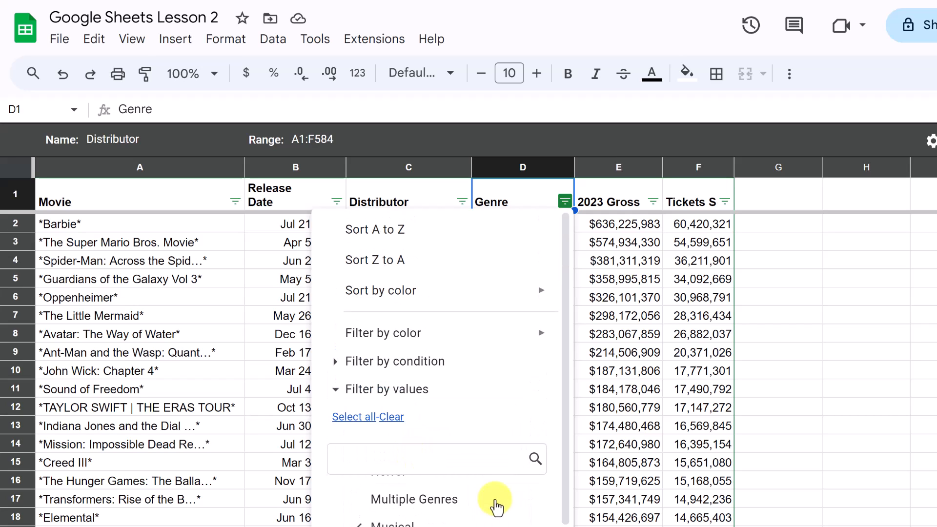
pyautogui.click(418, 479)
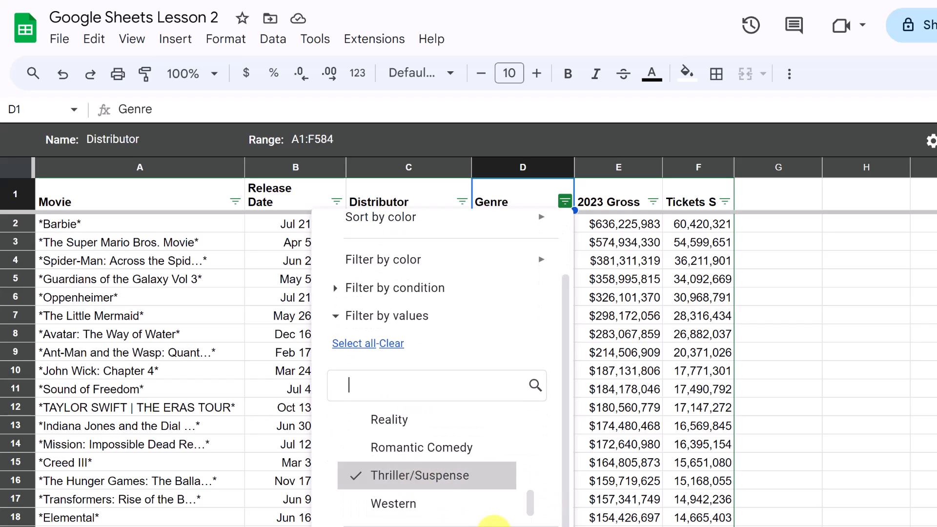
pyautogui.click(531, 526)
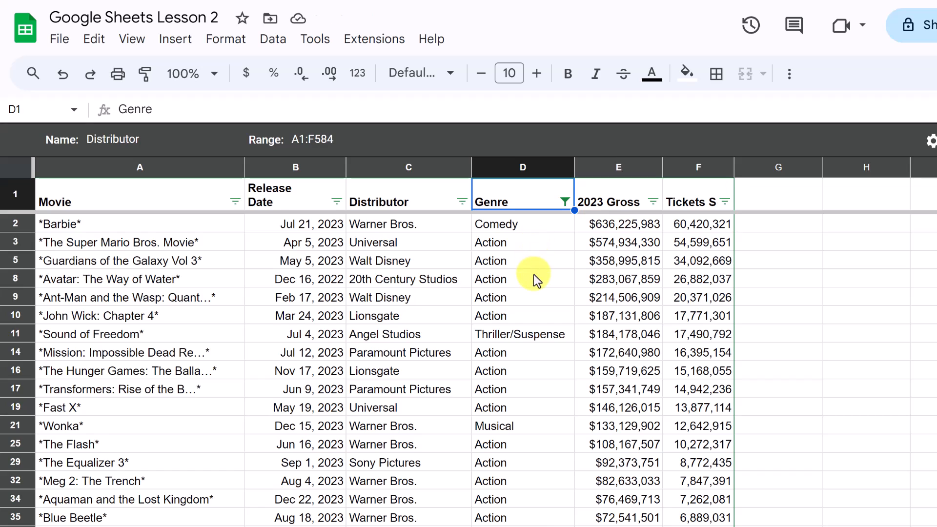
pyautogui.scroll(-2, 533, 275)
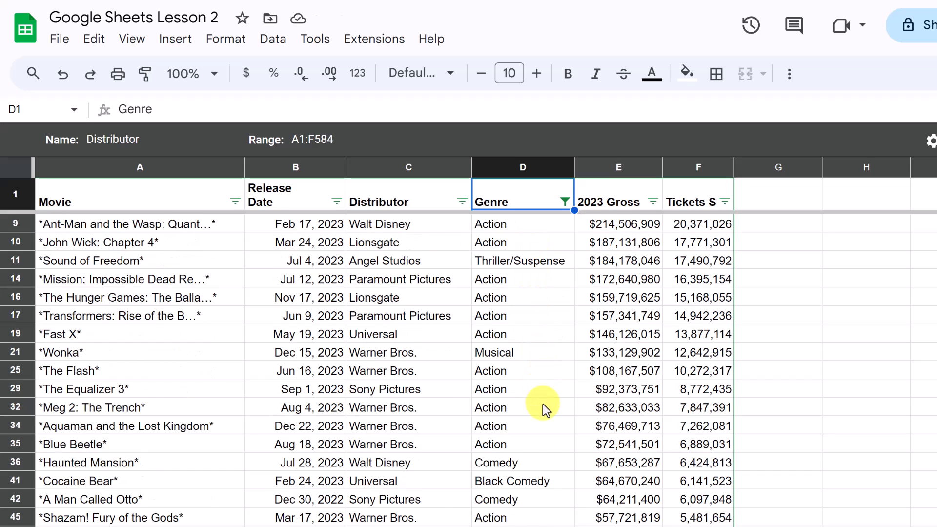
pyautogui.scroll(-3, 542, 404)
pyautogui.scroll(5, 542, 404)
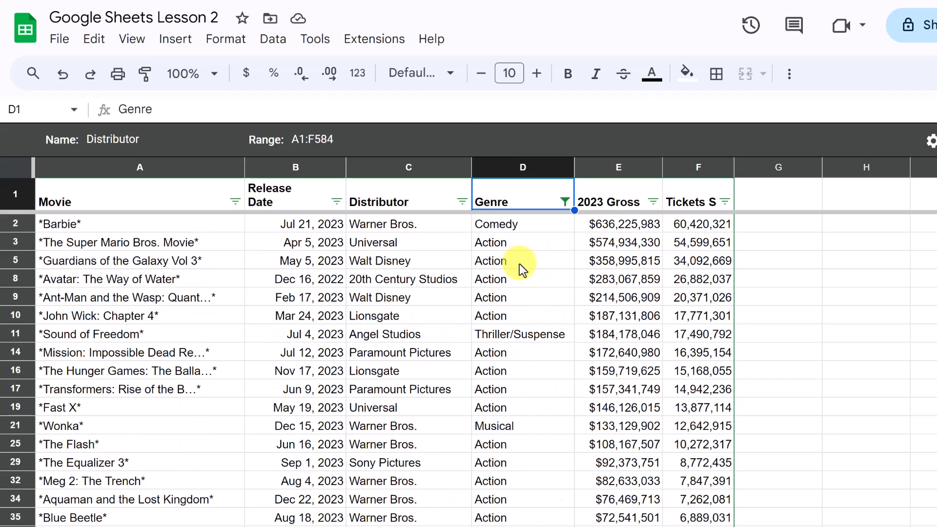
# Review the saved filter views and the Distributor view's options for renaming, updating the range, duplicating and deleting.
pyautogui.click(273, 39)
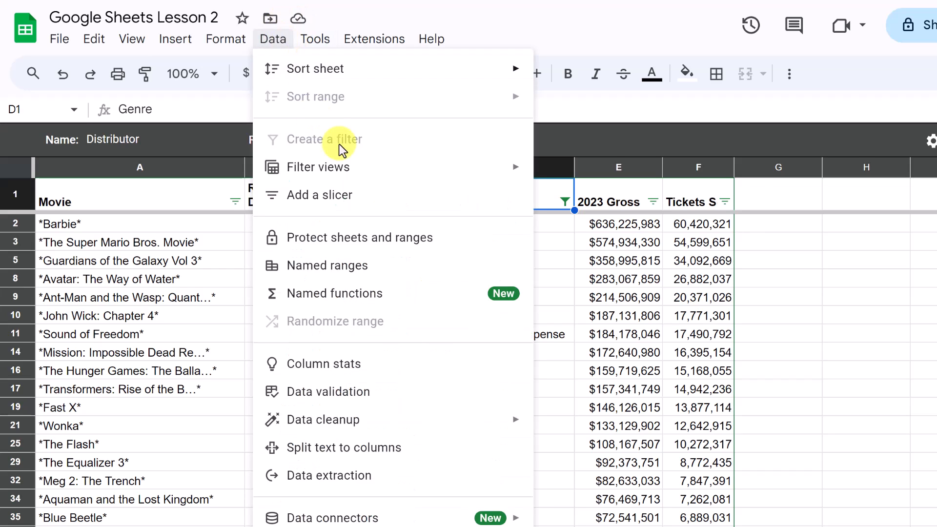
pyautogui.moveTo(360, 175)
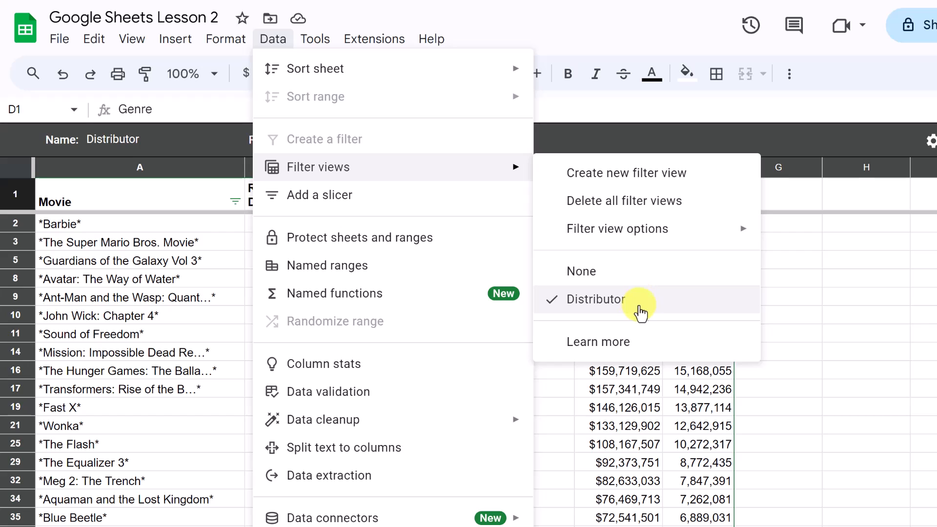
pyautogui.click(665, 136)
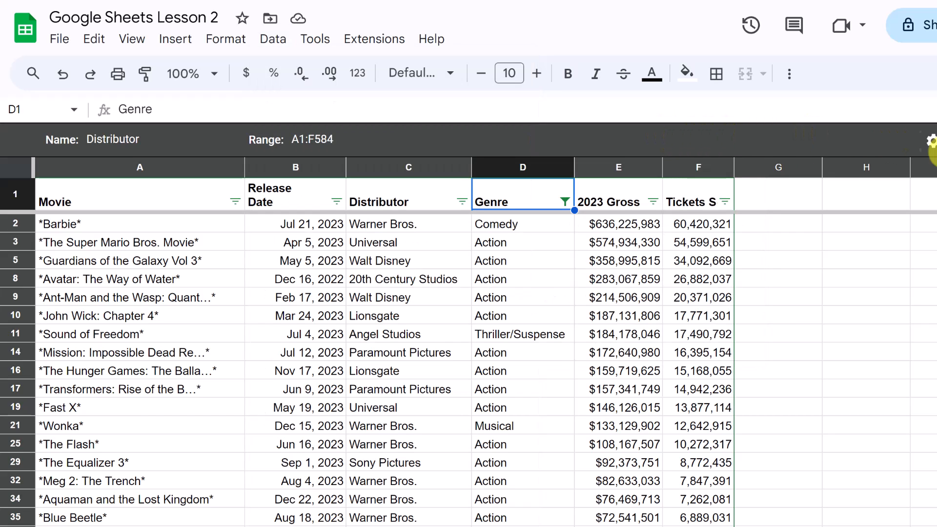
pyautogui.click(930, 141)
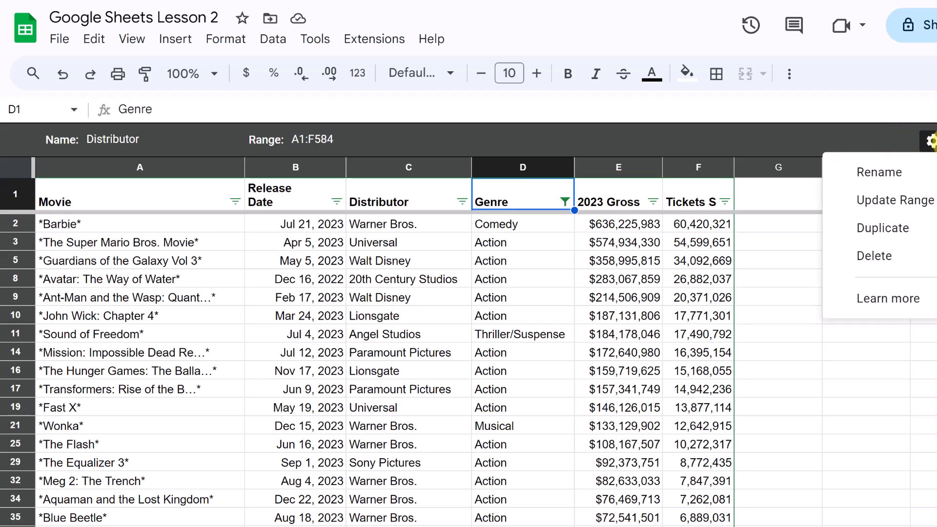
pyautogui.click(936, 140)
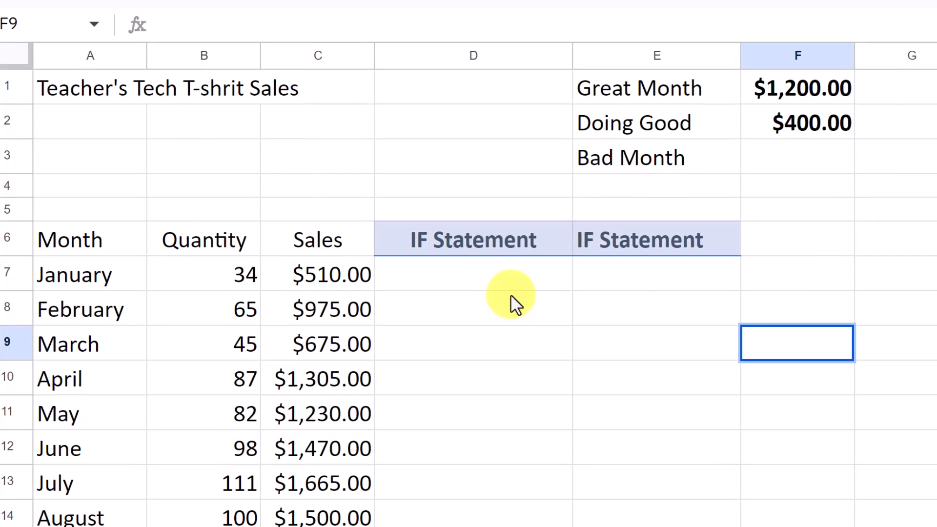
# Start an IF formula in D7 that tests whether January's sales in C7 are greater than 600.
pyautogui.click(497, 283)
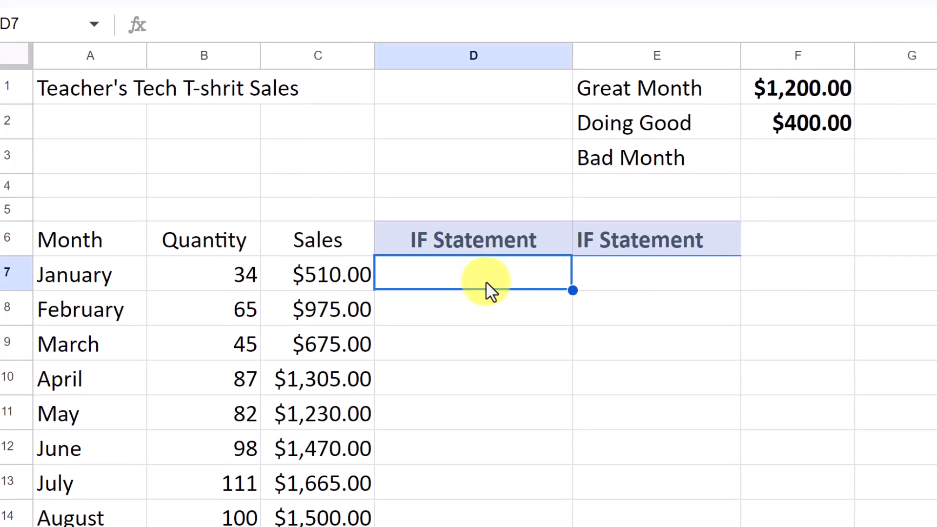
pyautogui.write('=')
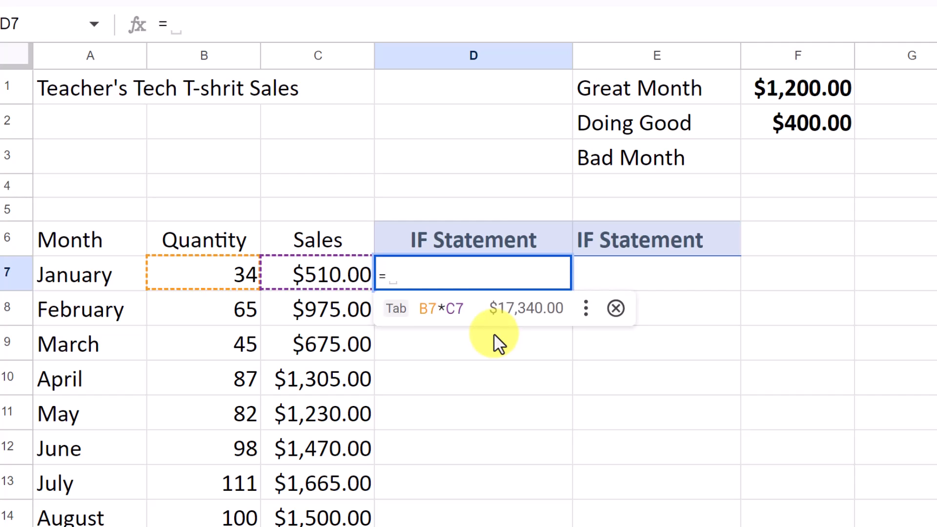
pyautogui.write('if')
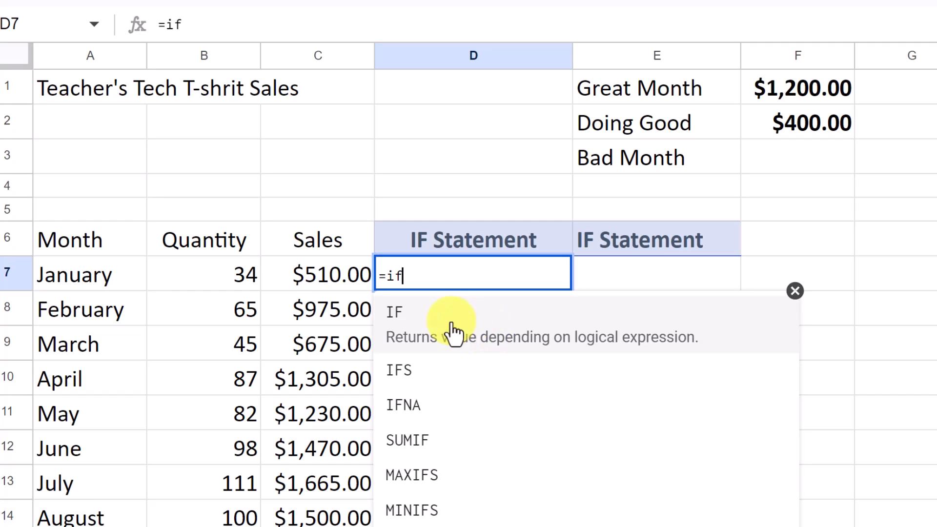
pyautogui.click(424, 325)
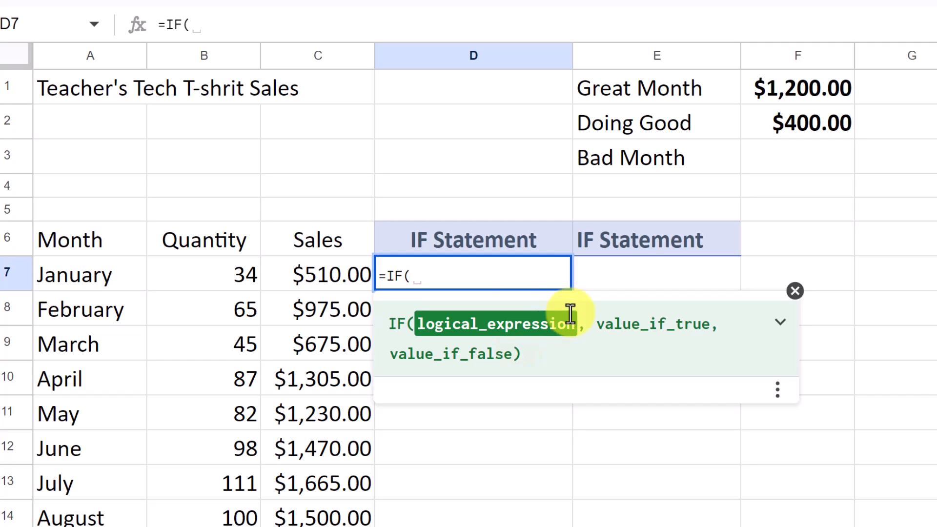
pyautogui.click(323, 274)
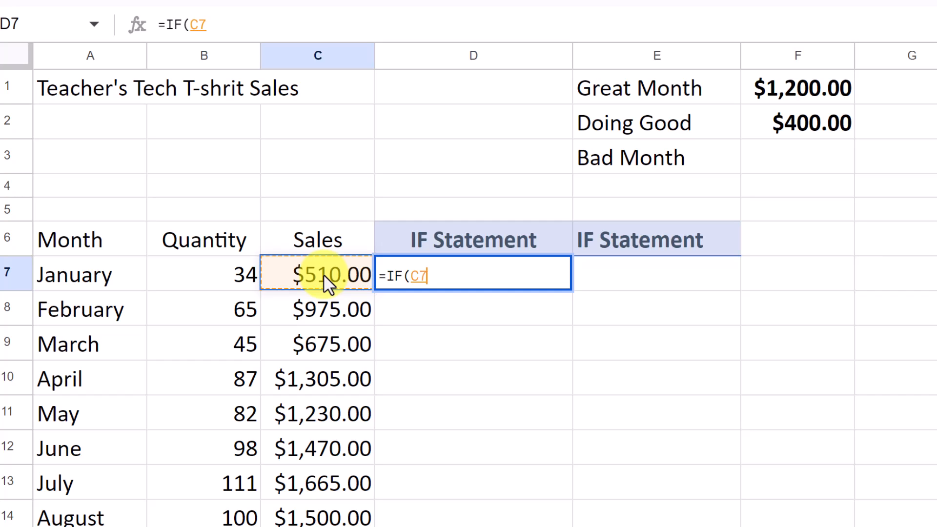
pyautogui.write('>')
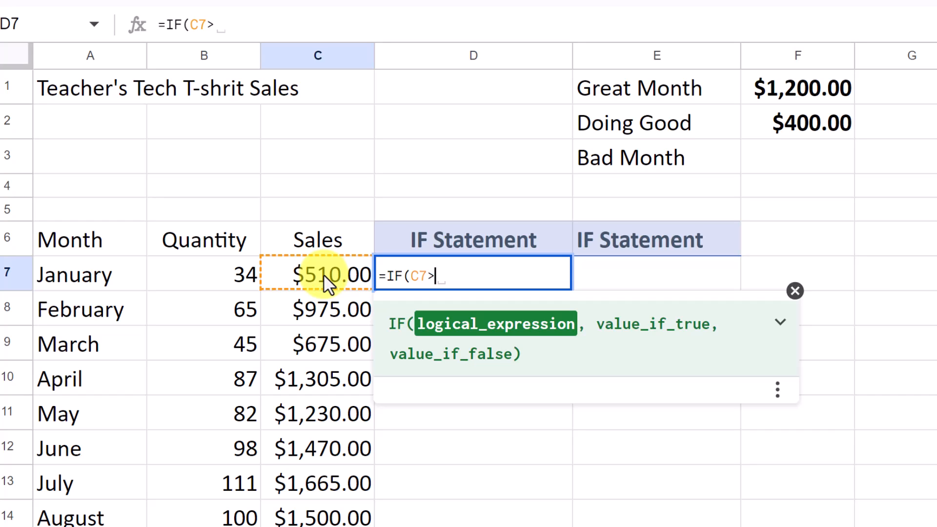
pyautogui.write('600')
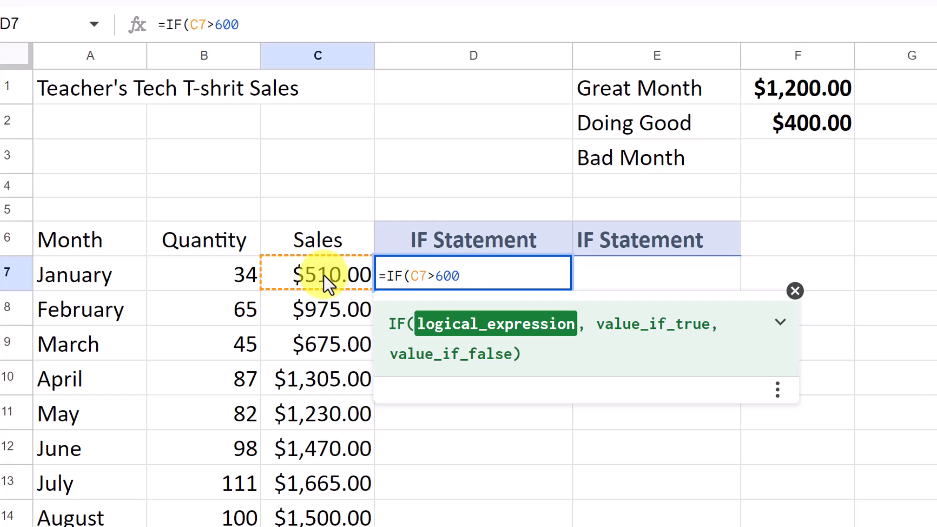
# Complete the D7 formula so it returns "Doing Good" when true and an empty string when false.
pyautogui.write(',')
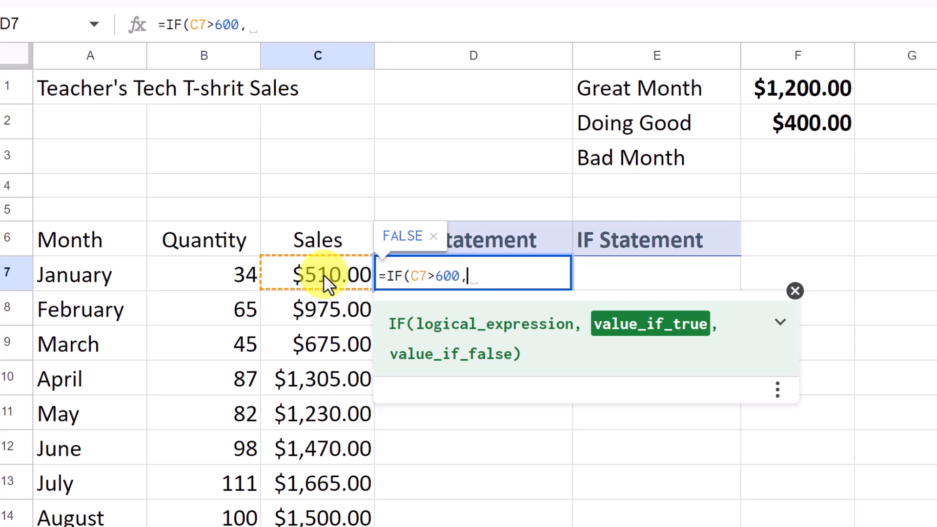
pyautogui.write('"Doing Good"')
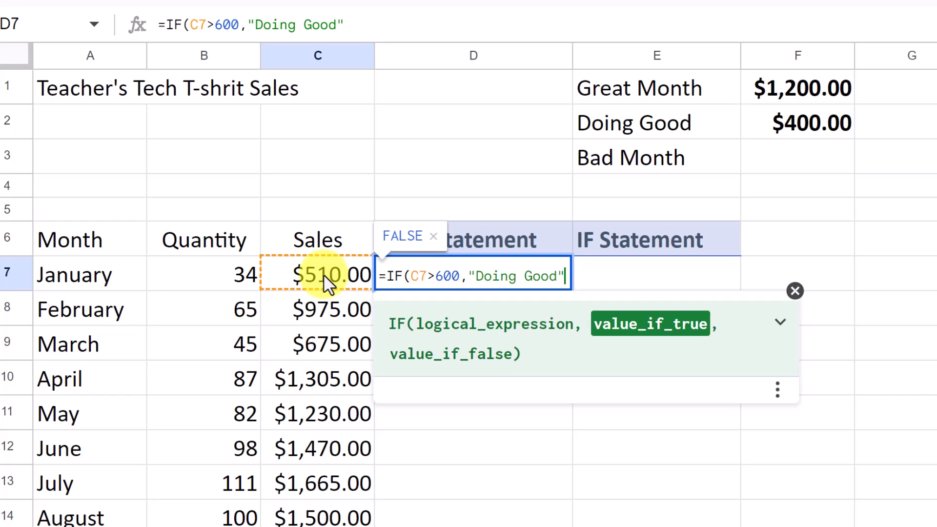
pyautogui.write(',')
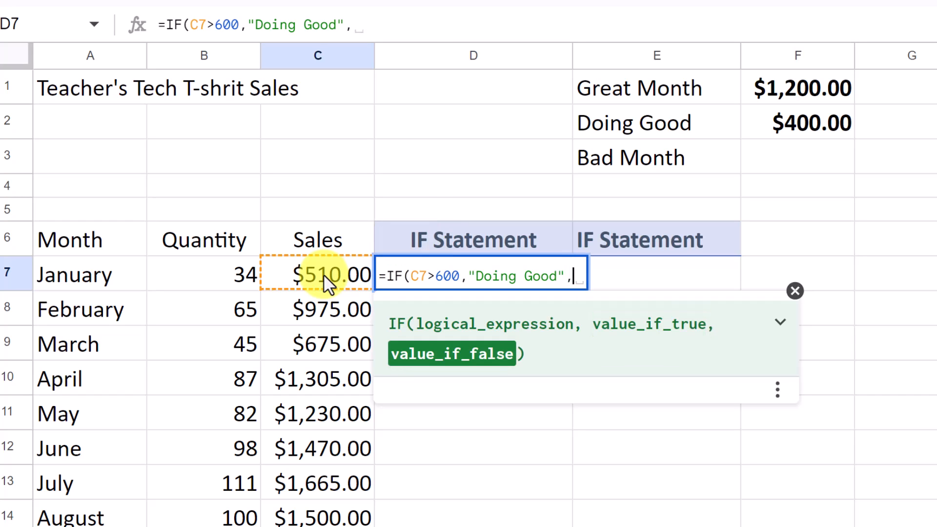
pyautogui.write('""')
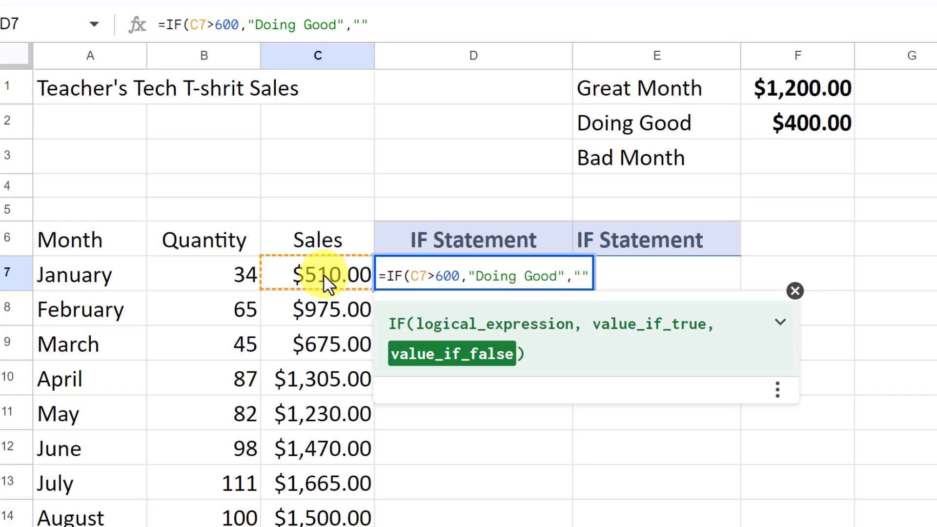
pyautogui.write(')')
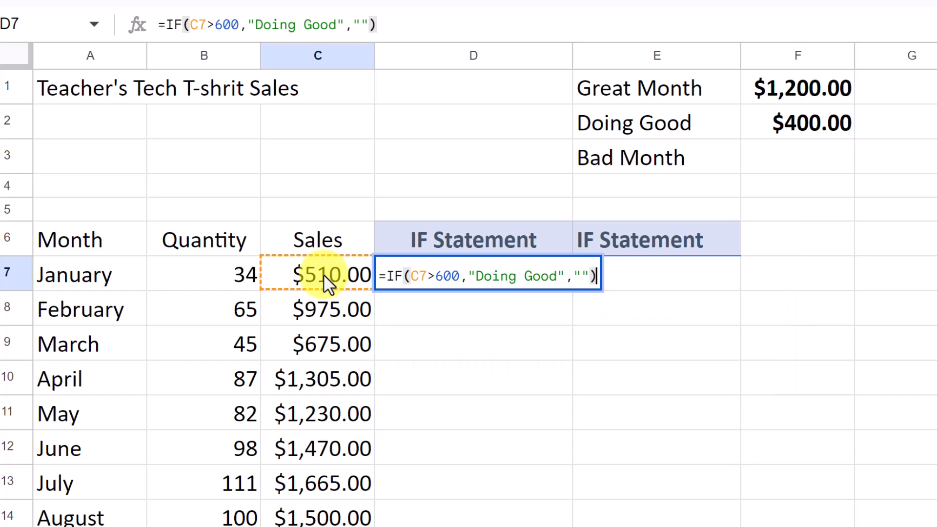
pyautogui.press('Return')
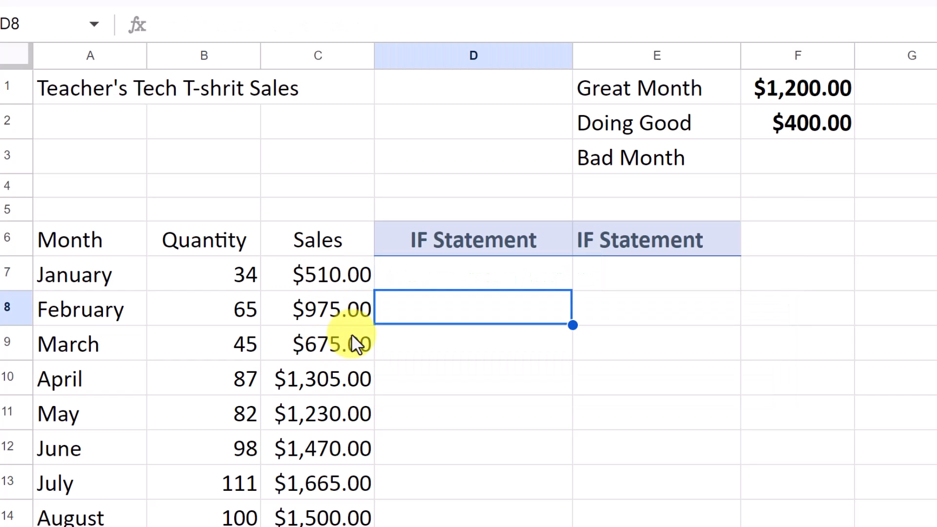
# Copy the IF formula from D7 down through D18 and check the results against the sales figures.
pyautogui.click(476, 285)
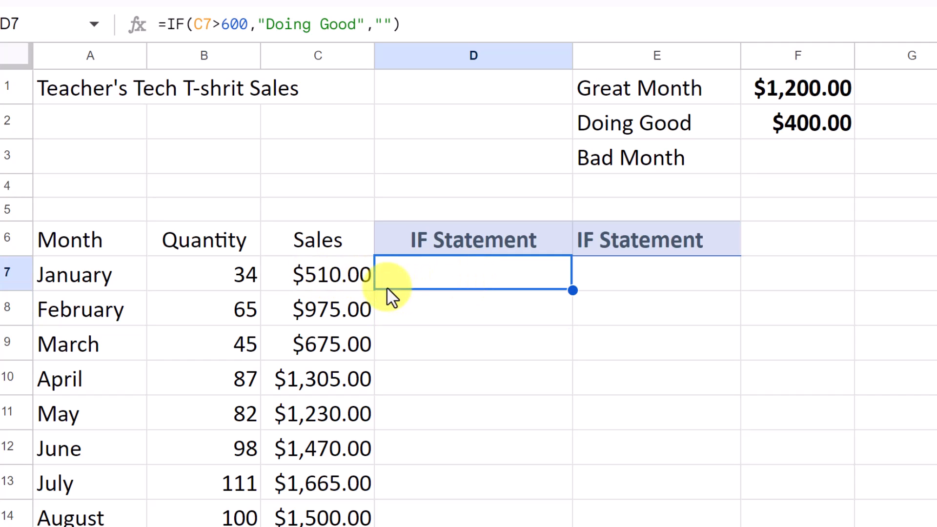
pyautogui.scroll(-1, 490, 364)
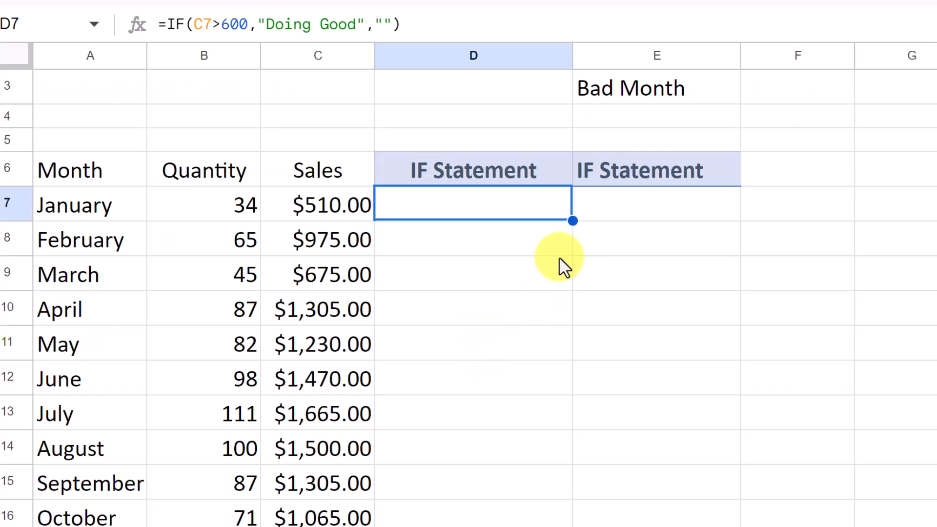
pyautogui.moveTo(571, 220); pyautogui.dragTo(540, 526)
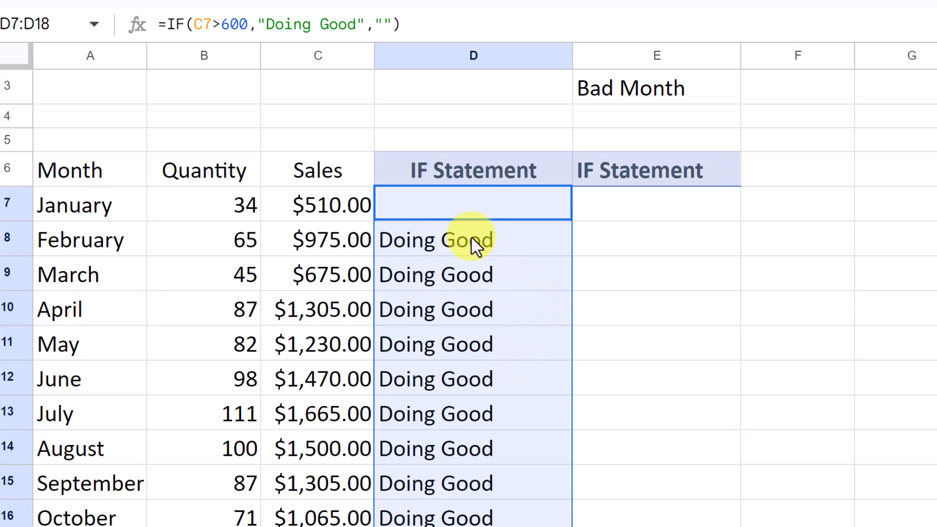
pyautogui.click(485, 205)
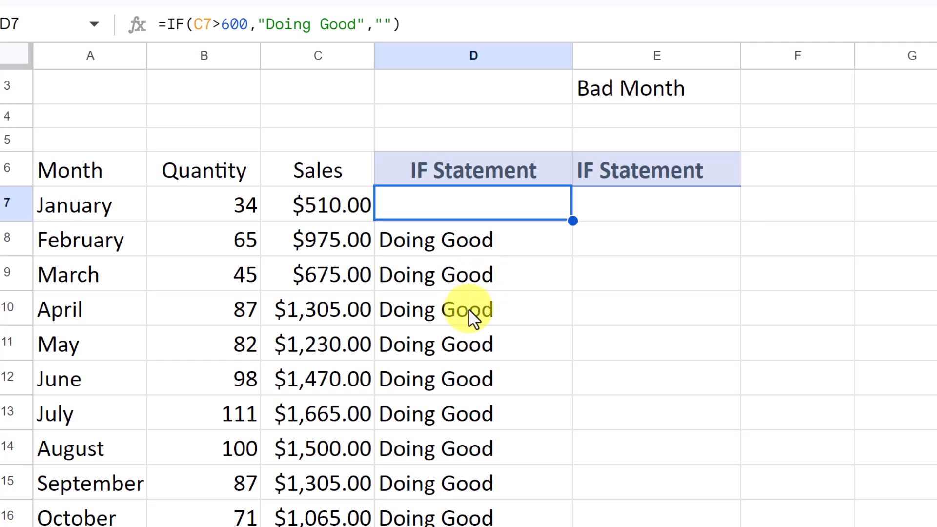
# Start an IF formula in E7 that tests whether C7 is greater than the Doing Good threshold, using the absolute reference $F$2.
pyautogui.scroll(2, 475, 319)
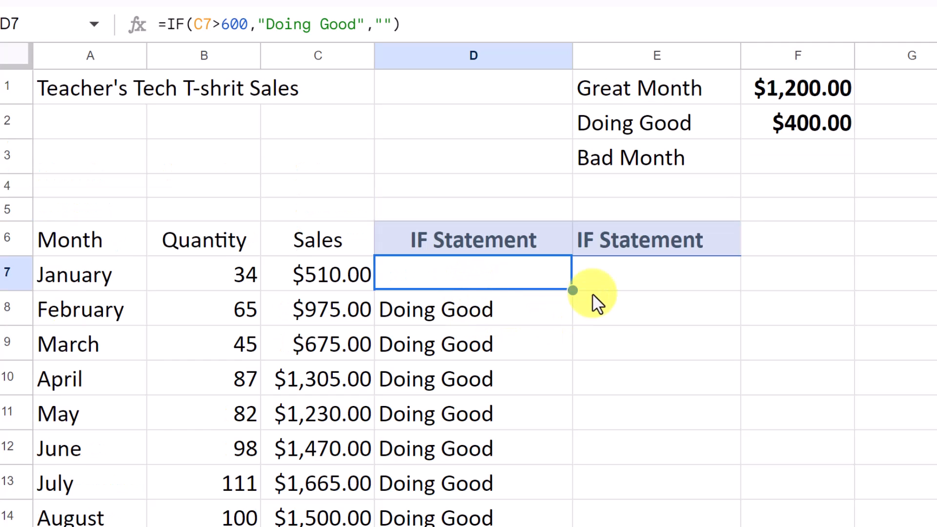
pyautogui.click(624, 281)
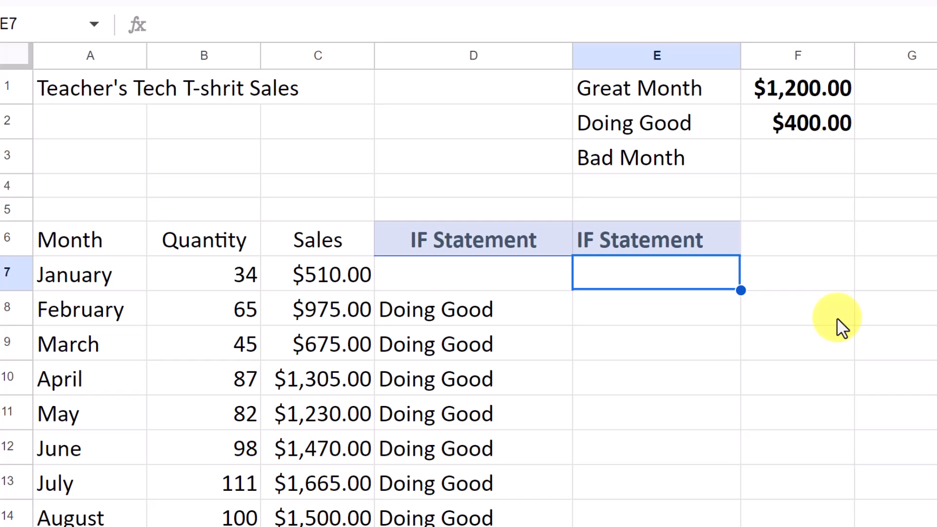
pyautogui.write('=if')
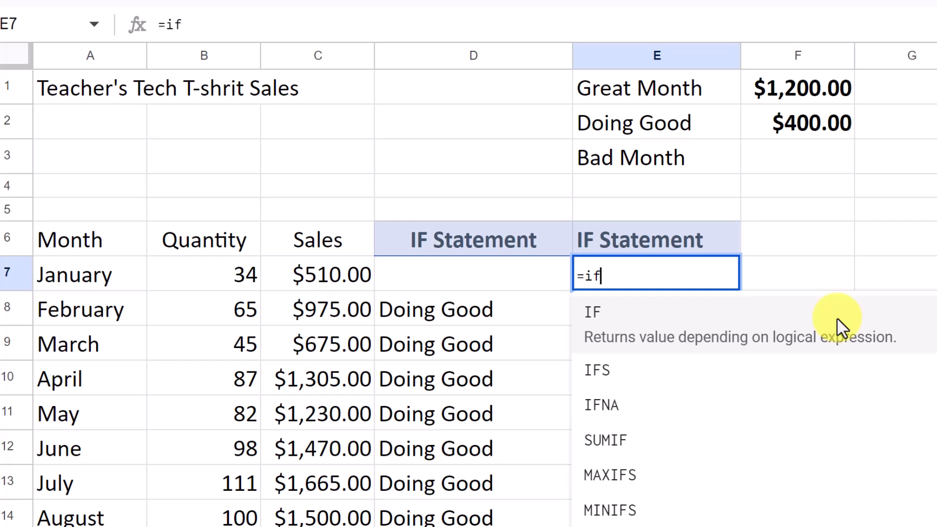
pyautogui.click(618, 321)
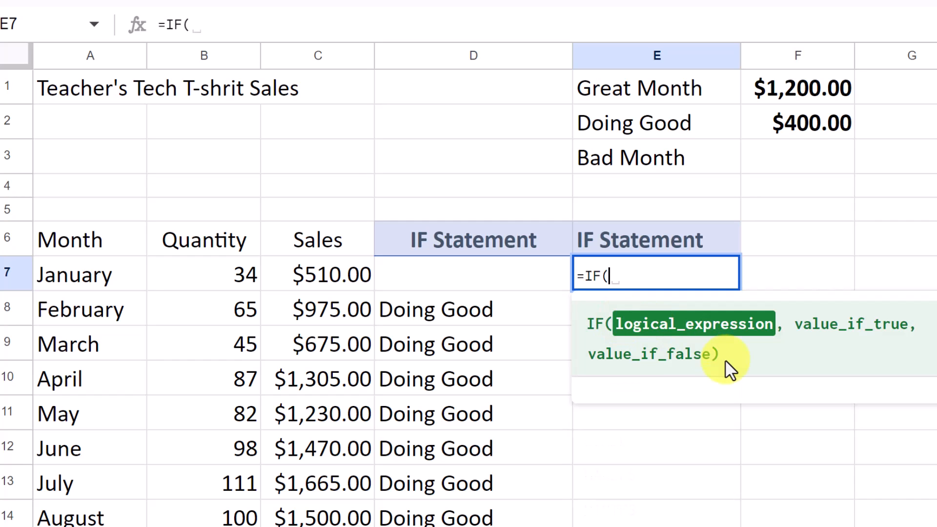
pyautogui.click(341, 287)
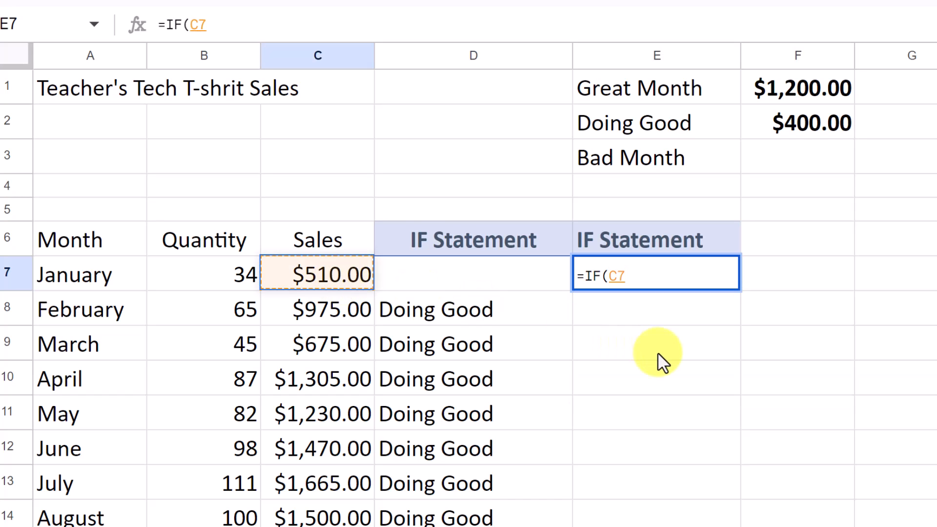
pyautogui.write('.')
pyautogui.press('BackSpace')
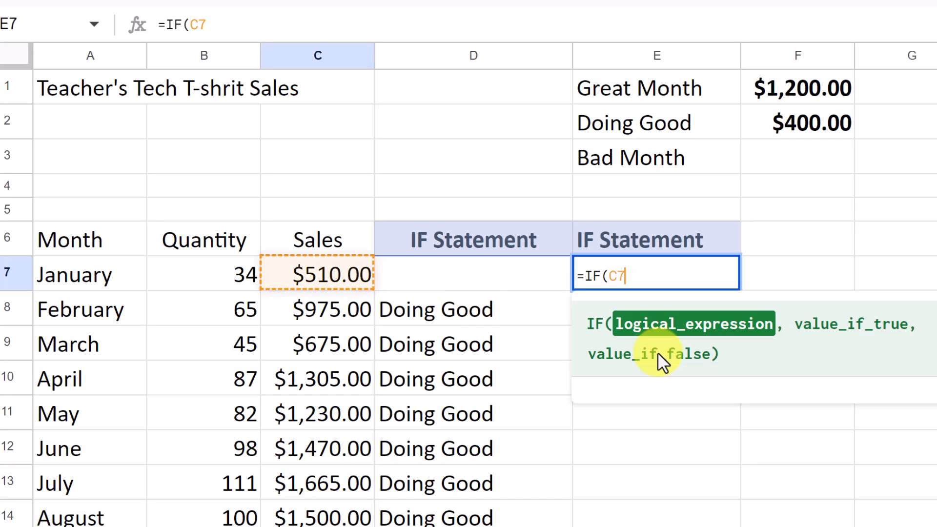
pyautogui.write('>')
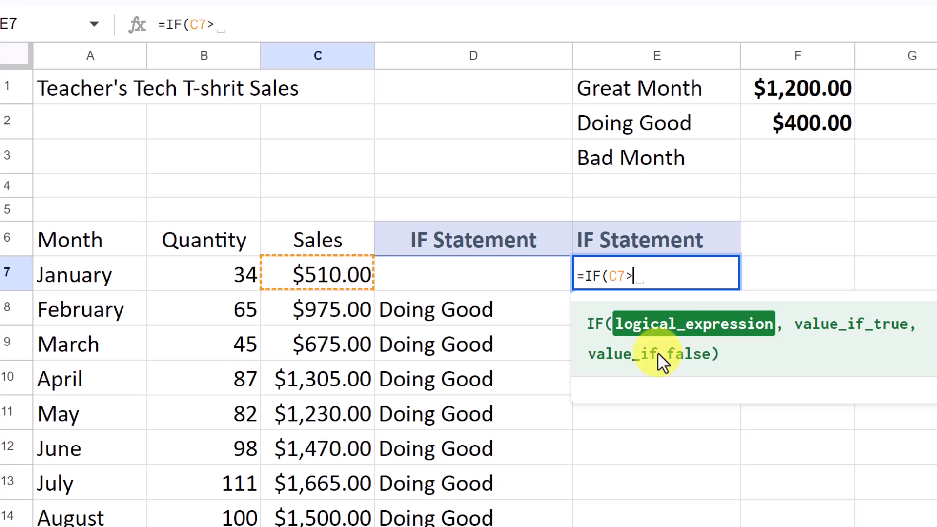
pyautogui.click(815, 124)
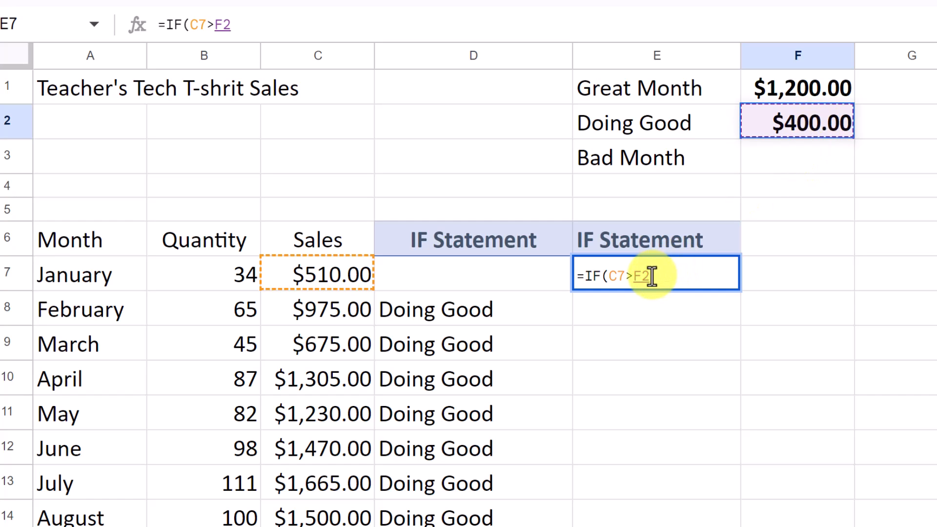
pyautogui.press('F4')
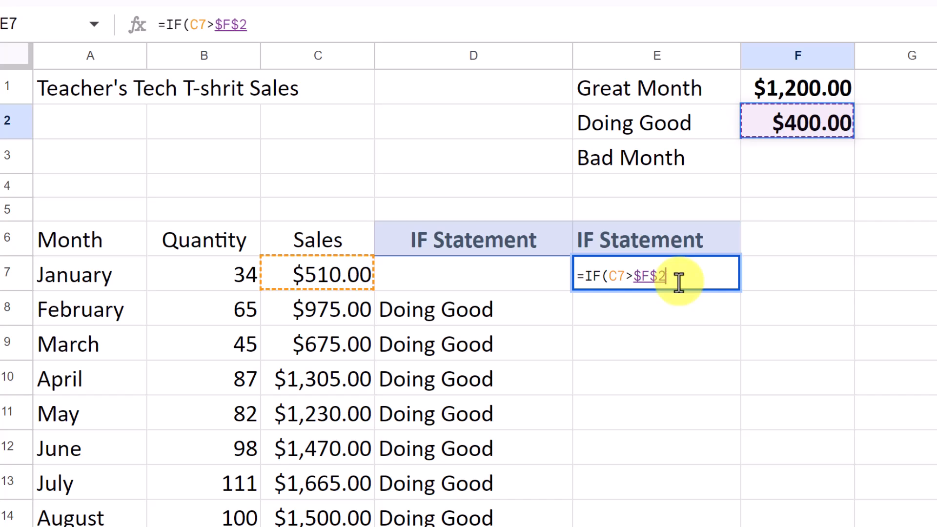
# Complete the E7 formula so it returns $E$2 when true and $E$3 when false, both as absolute references.
pyautogui.write(',')
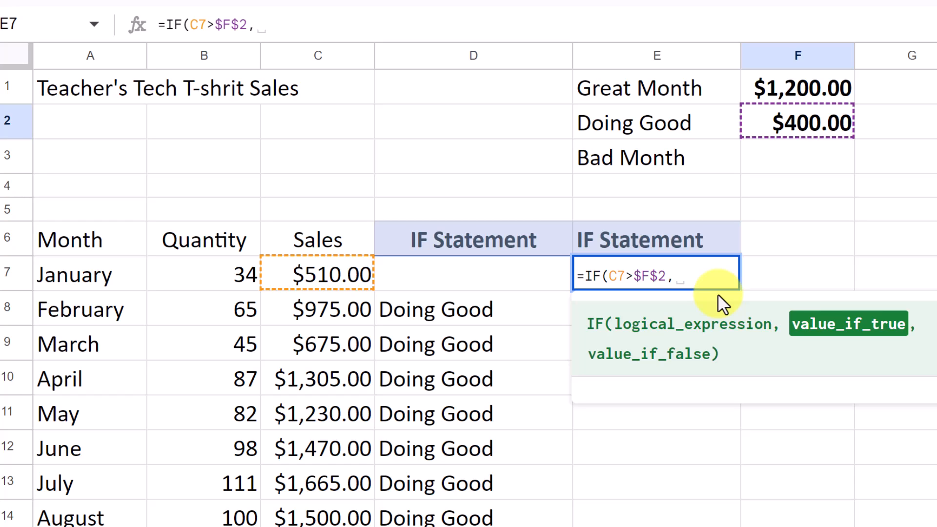
pyautogui.click(640, 124)
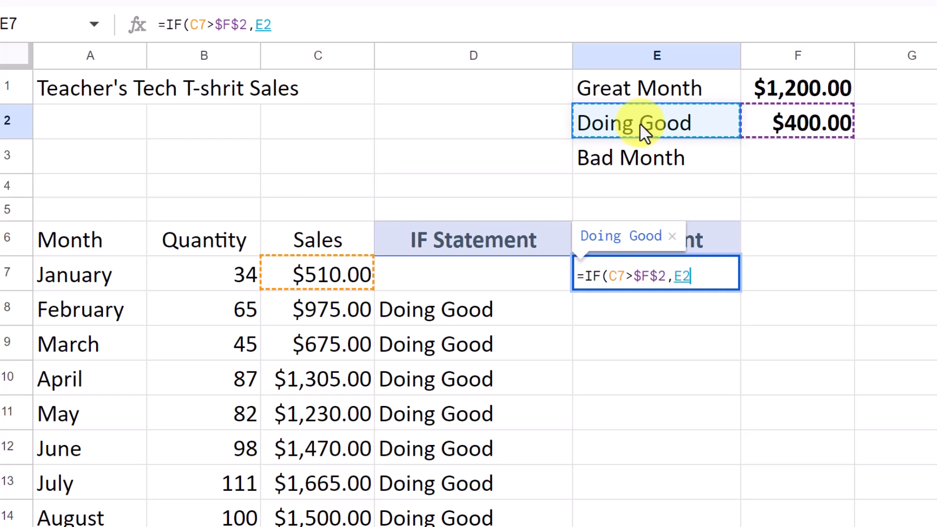
pyautogui.press('F4')
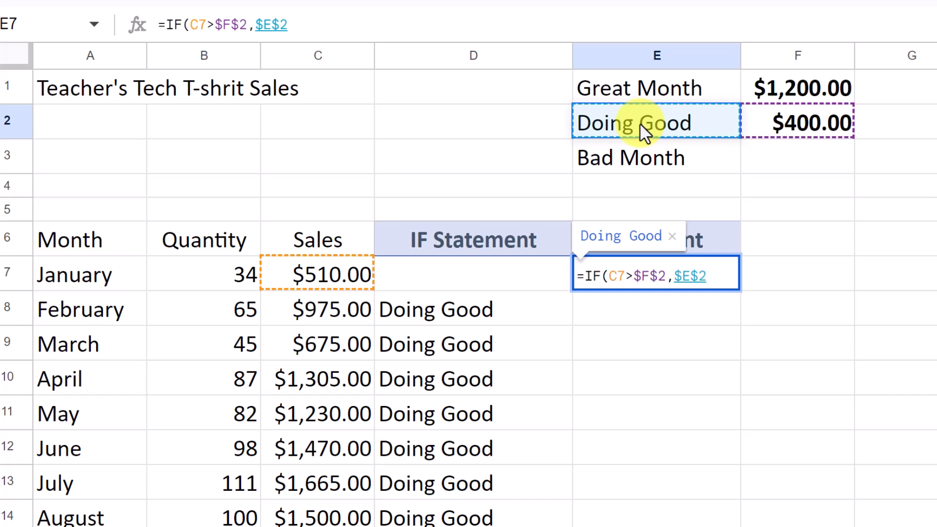
pyautogui.write(',')
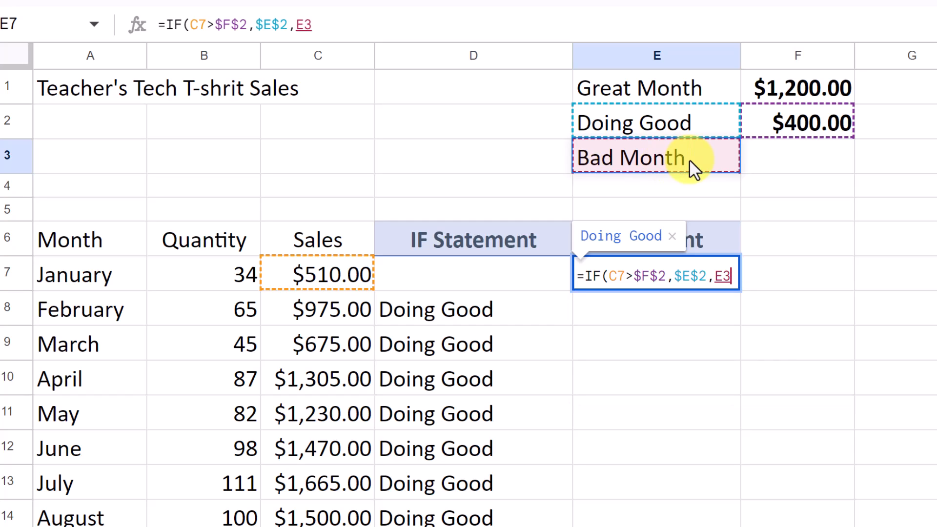
pyautogui.press('F4')
pyautogui.write(')')
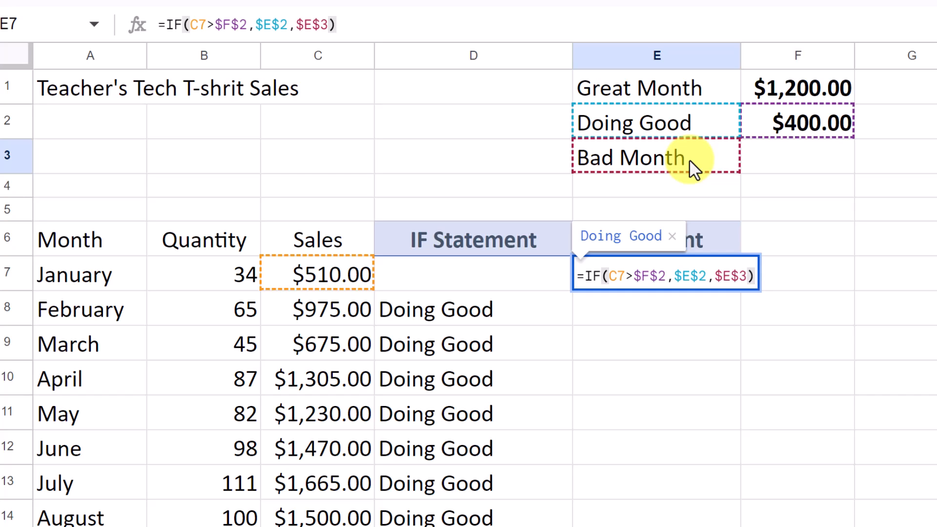
pyautogui.press('Return')
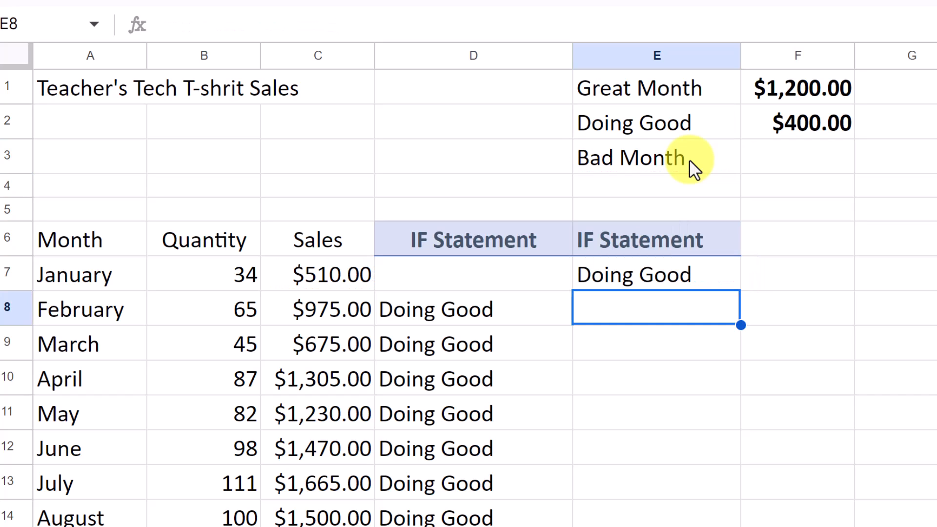
# Copy the IF formula from E7 down through E18.
pyautogui.click(707, 282)
pyautogui.scroll(-1, 778, 351)
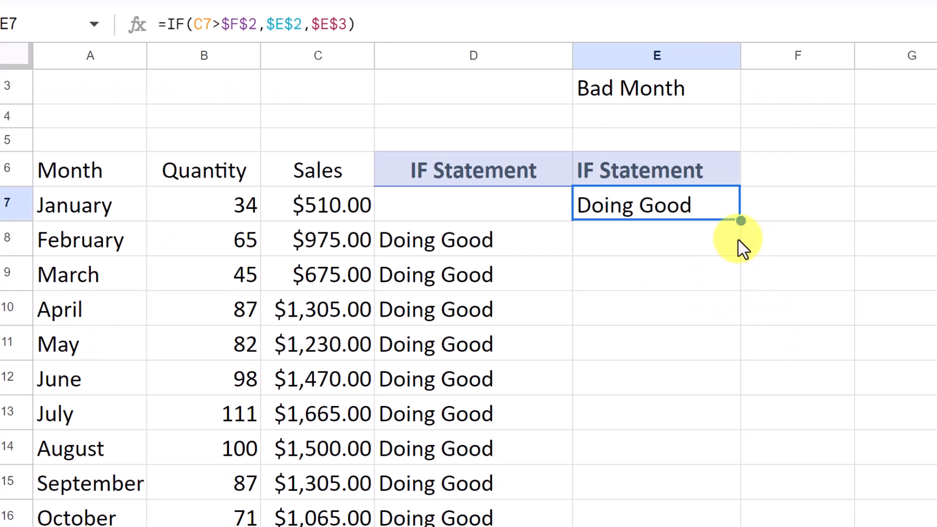
pyautogui.moveTo(740, 221); pyautogui.dragTo(741, 524)
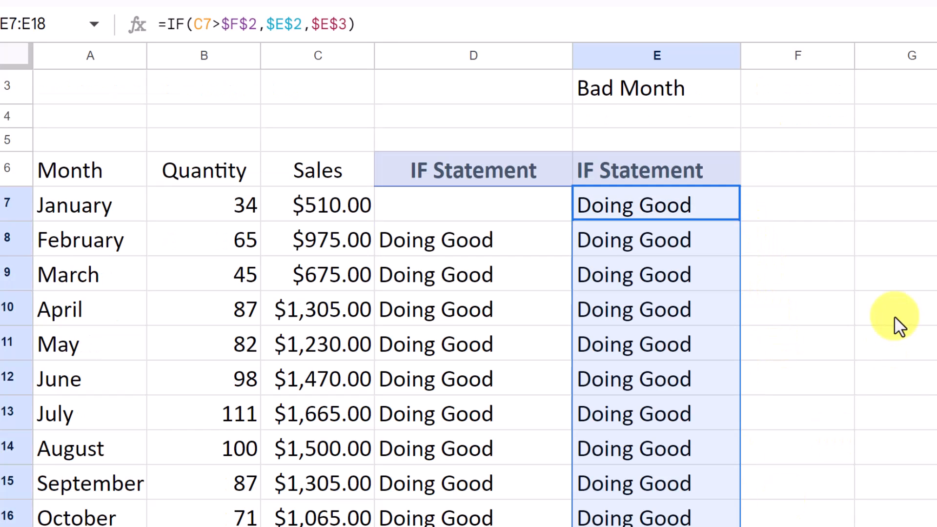
pyautogui.click(851, 320)
# Set February's sales in C8 to 300 to test the IF formulas.
pyautogui.scroll(1, 847, 320)
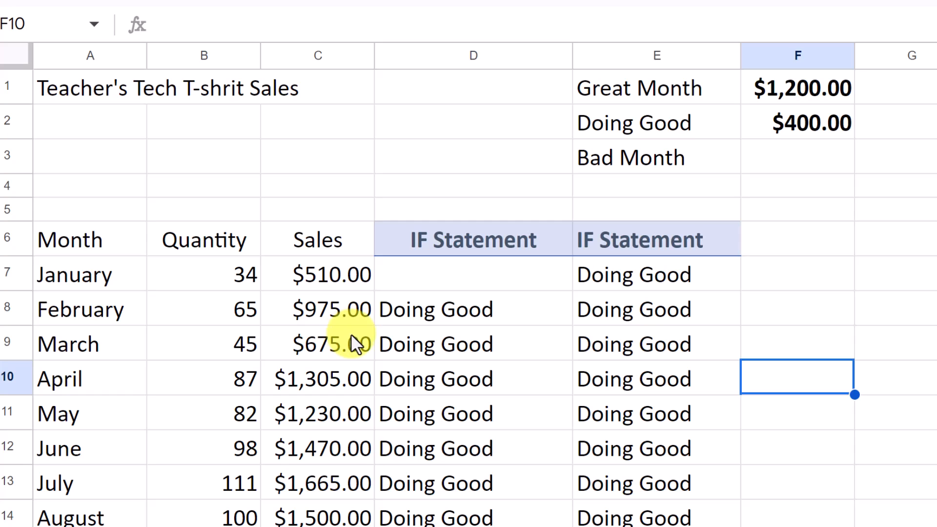
pyautogui.click(333, 315)
pyautogui.write('300')
pyautogui.press('Return')
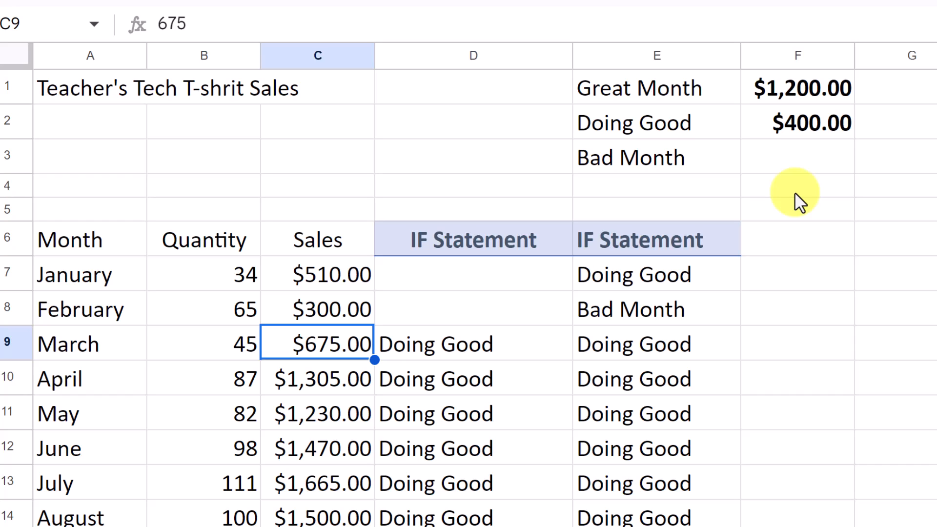
# Set the Doing Good threshold in F2 to 800 and check the results in column E.
pyautogui.click(807, 123)
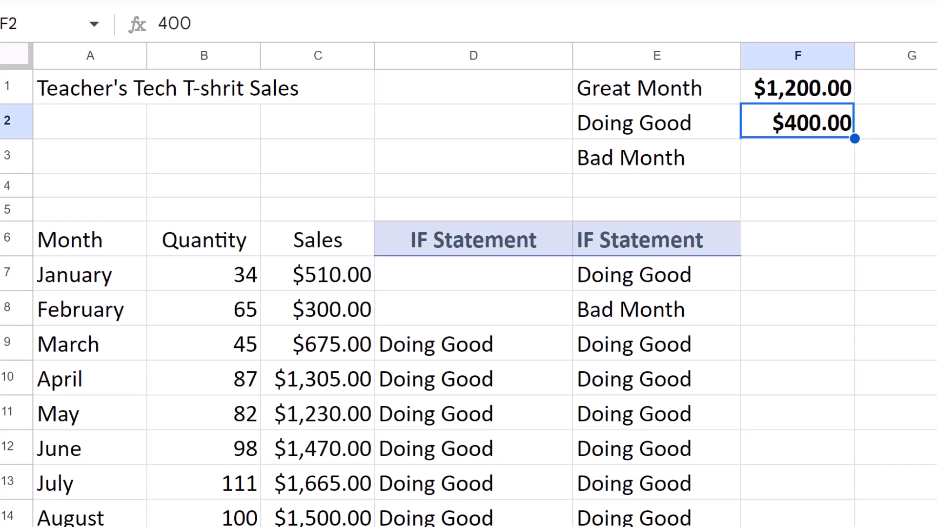
pyautogui.write('800')
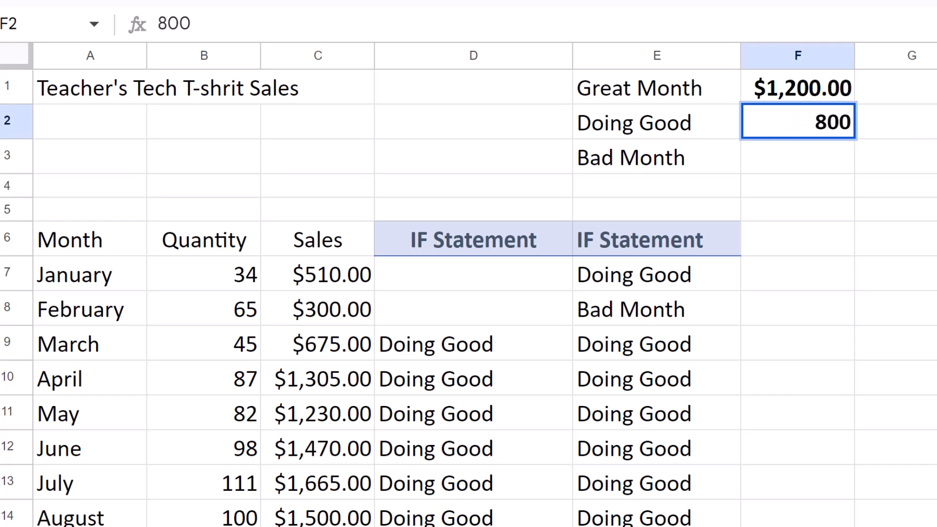
pyautogui.press('Return')
pyautogui.scroll(-1, 689, 306)
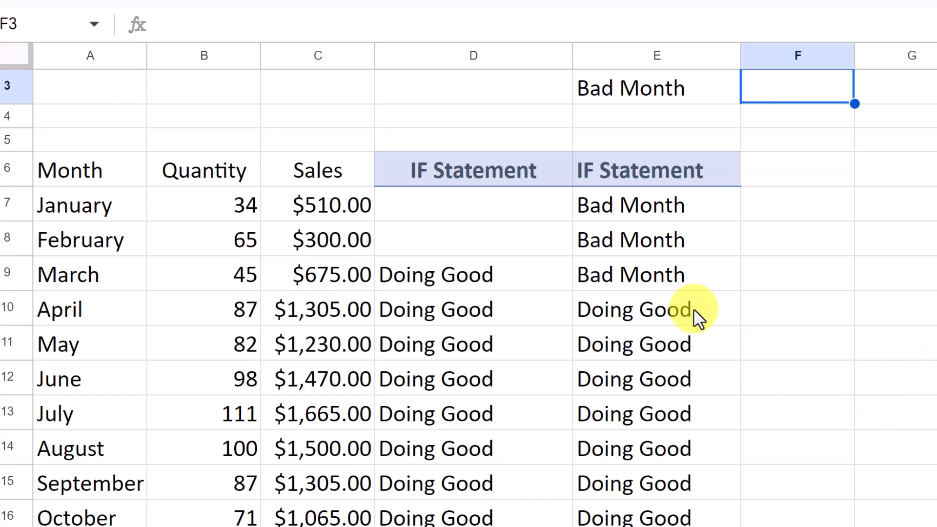
pyautogui.scroll(1, 683, 389)
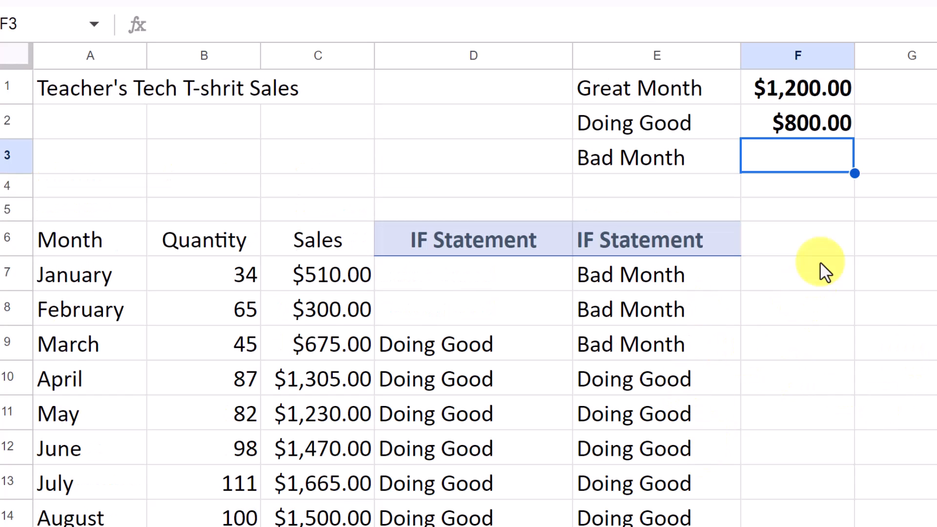
# Replace the Bad Month label in E3 with "So so" and check the IF results in column E.
pyautogui.click(638, 161)
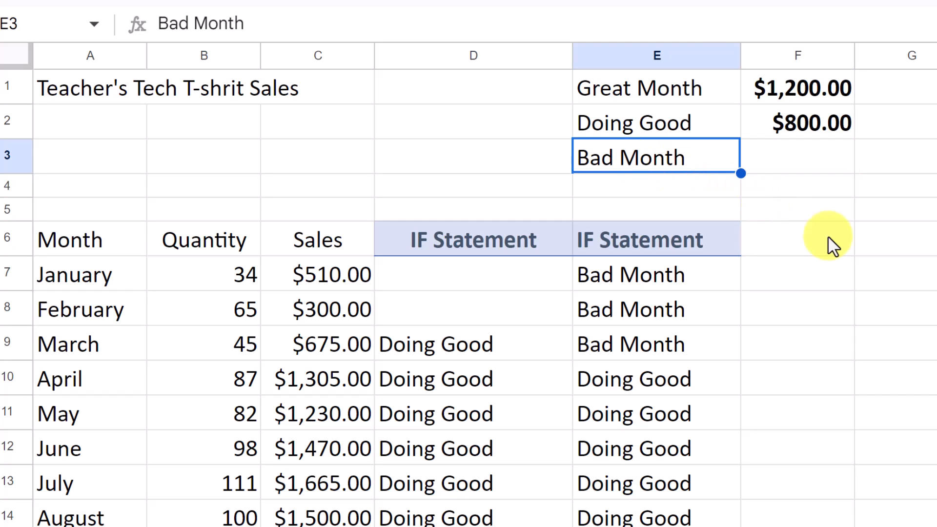
pyautogui.write('So so')
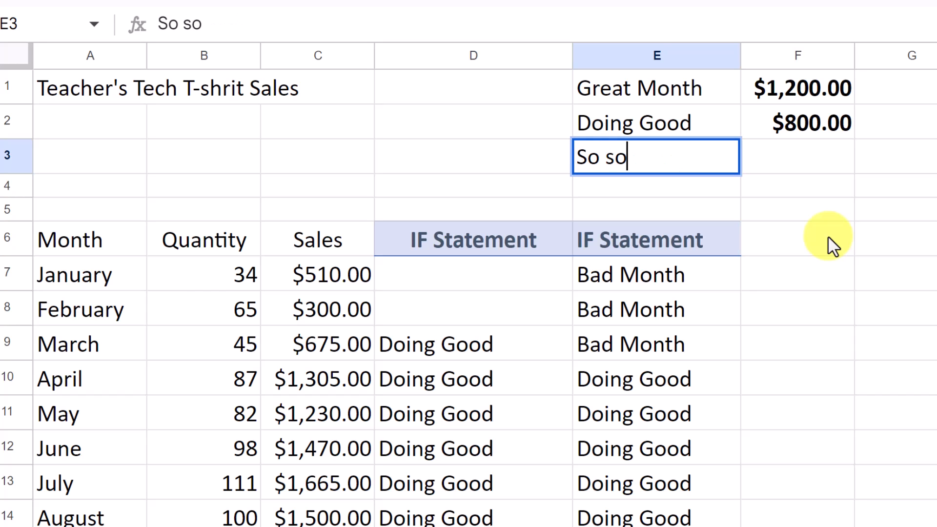
pyautogui.press('Return')
pyautogui.scroll(-2, 722, 343)
pyautogui.scroll(2, 766, 361)
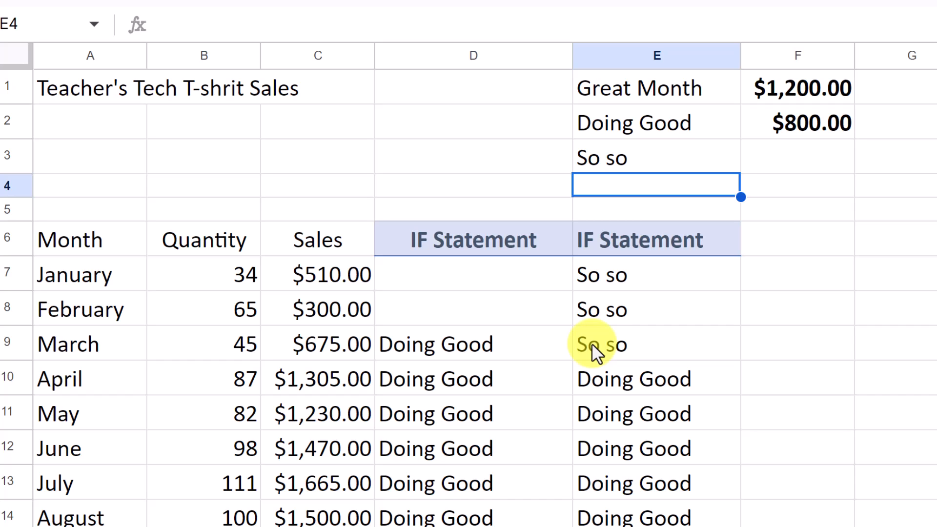
pyautogui.scroll(-1, 805, 326)
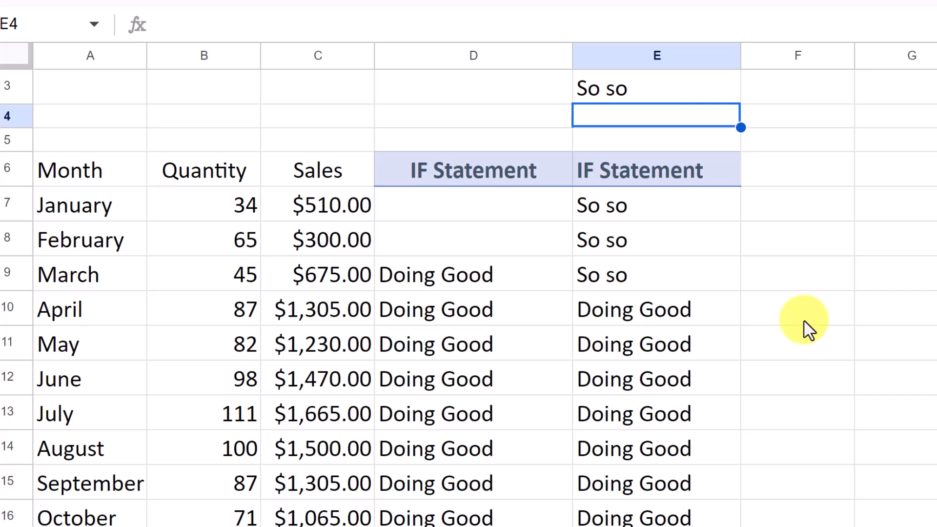